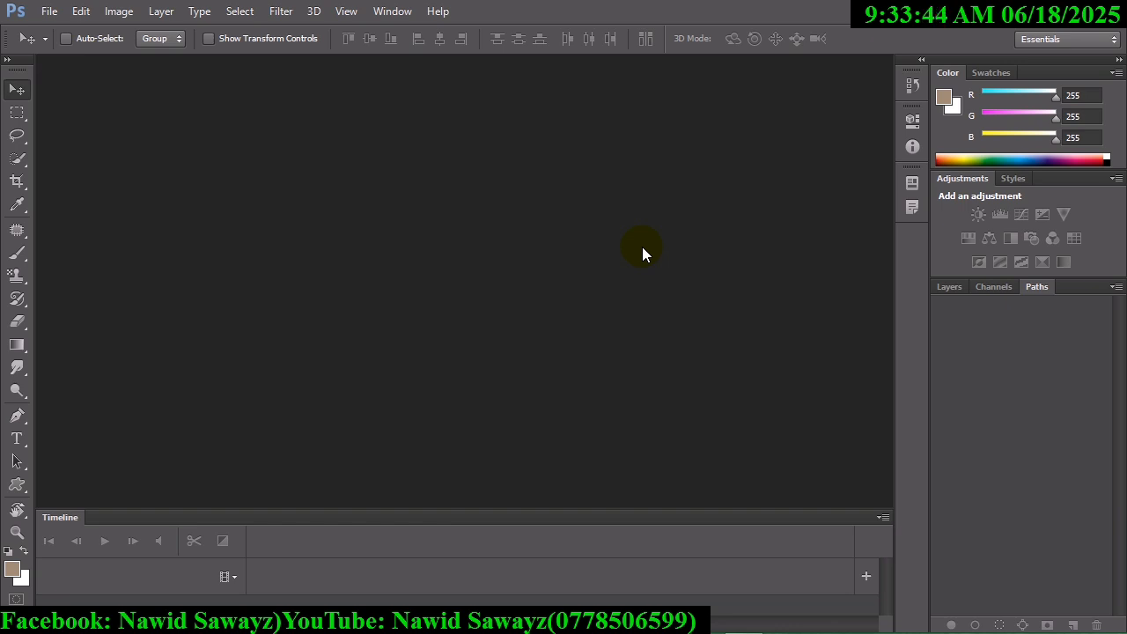
Launch Microsoft Word through the Run command winword and create a blank document
{"action": "key", "text": "super+r"}
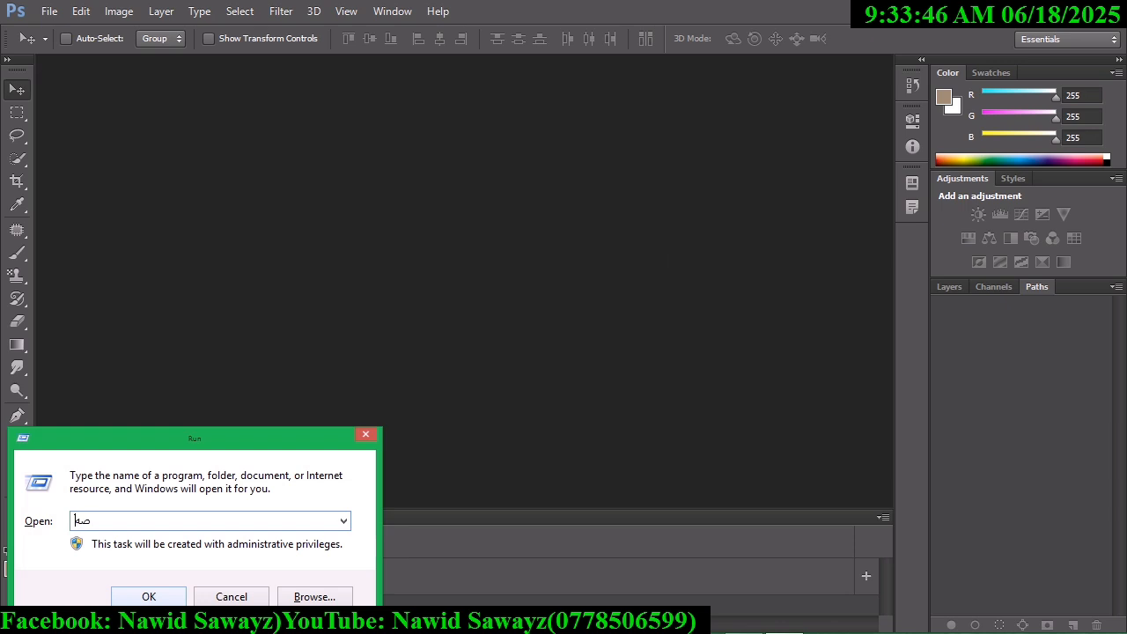
{"action": "type", "text": "winword"}
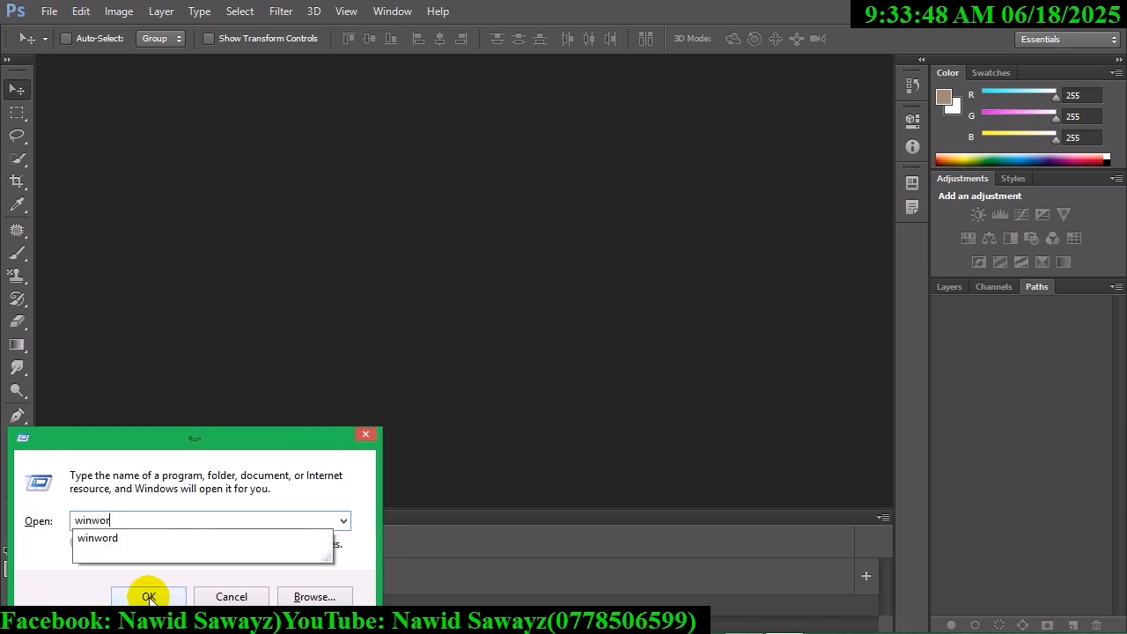
{"action": "left_click", "coordinate": [148, 596]}
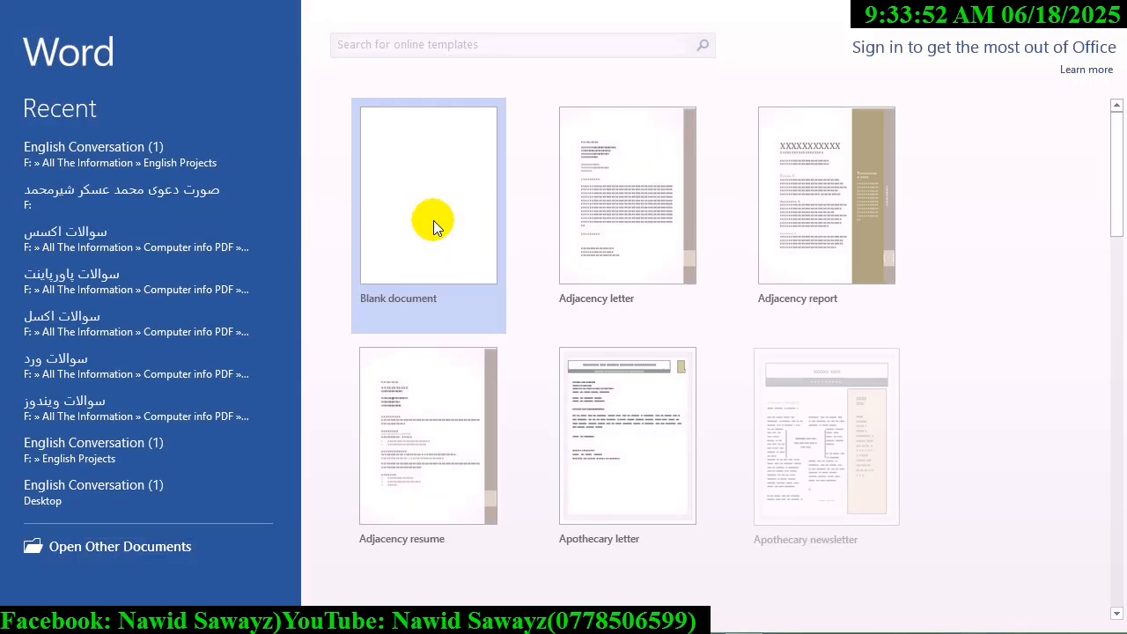
{"action": "left_click", "coordinate": [433, 220]}
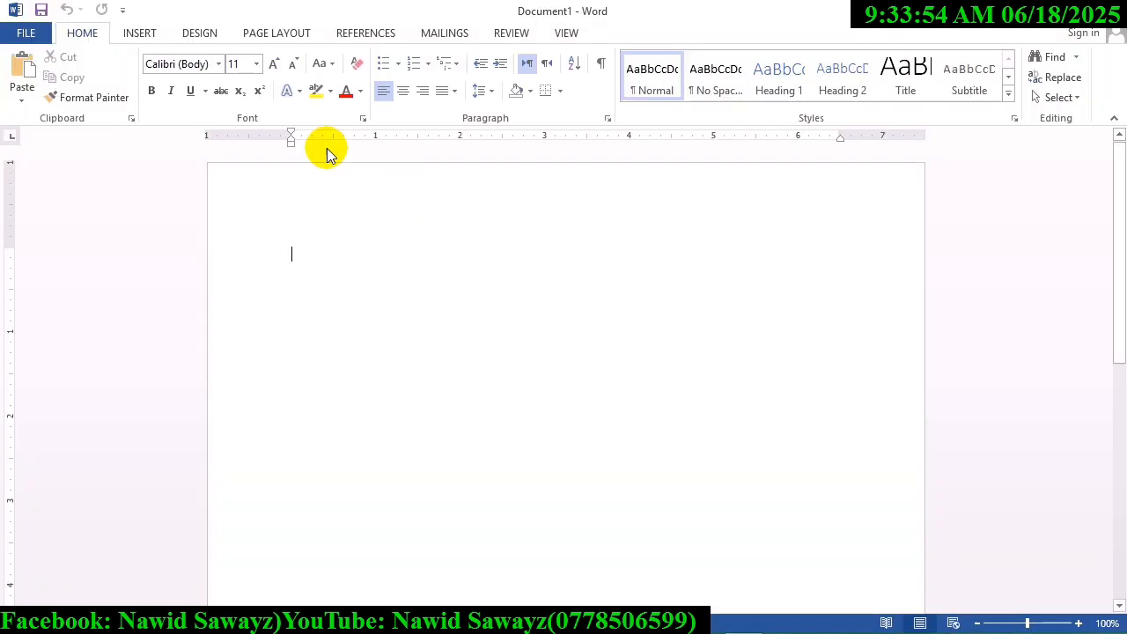
Draw a trapezoid about 2.25" high and 1.76" wide in the upper middle of the page
{"action": "left_click", "coordinate": [147, 33]}
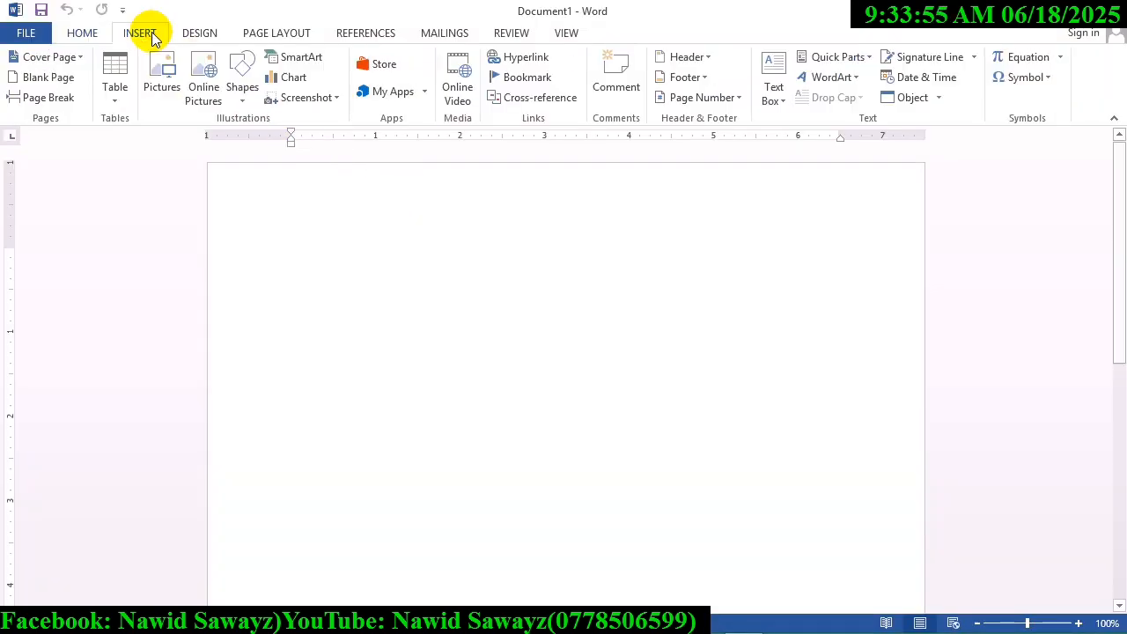
{"action": "left_click", "coordinate": [242, 88]}
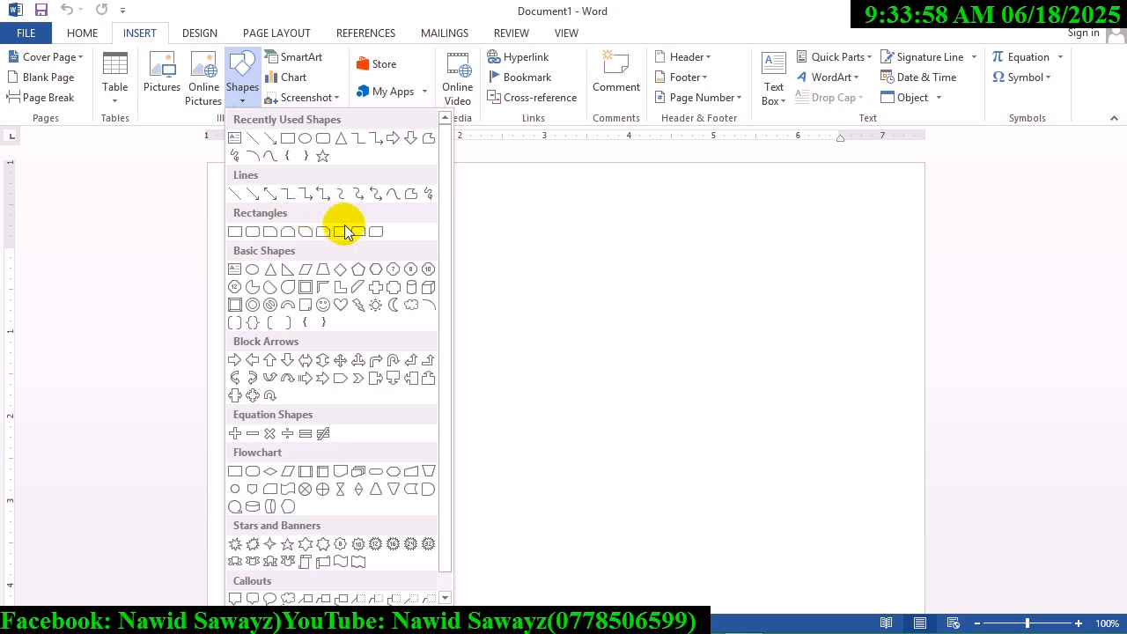
{"action": "left_click", "coordinate": [330, 276]}
{"action": "mouse_move", "coordinate": [435, 255]}
{"action": "left_mouse_down"}
{"action": "mouse_move", "coordinate": [572, 433]}
{"action": "mouse_move", "coordinate": [584, 432]}
{"action": "mouse_move", "coordinate": [581, 447]}
{"action": "left_mouse_up"}
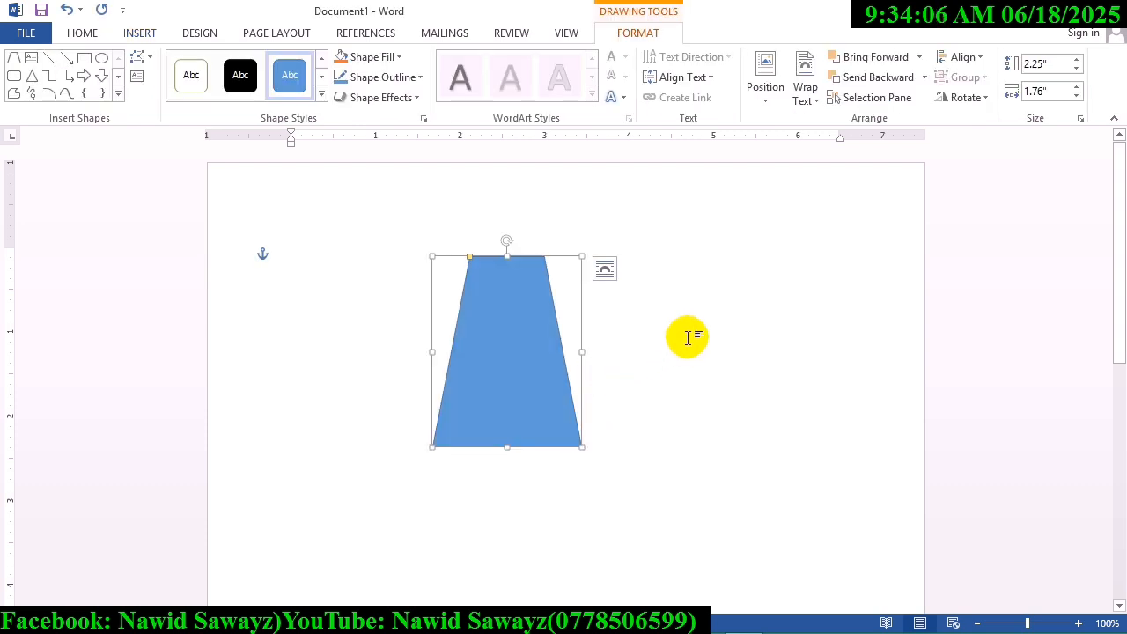
Fill the trapezoid with the picture named 1 from the computer's Pictures folder, working offline
{"action": "left_click", "coordinate": [356, 58]}
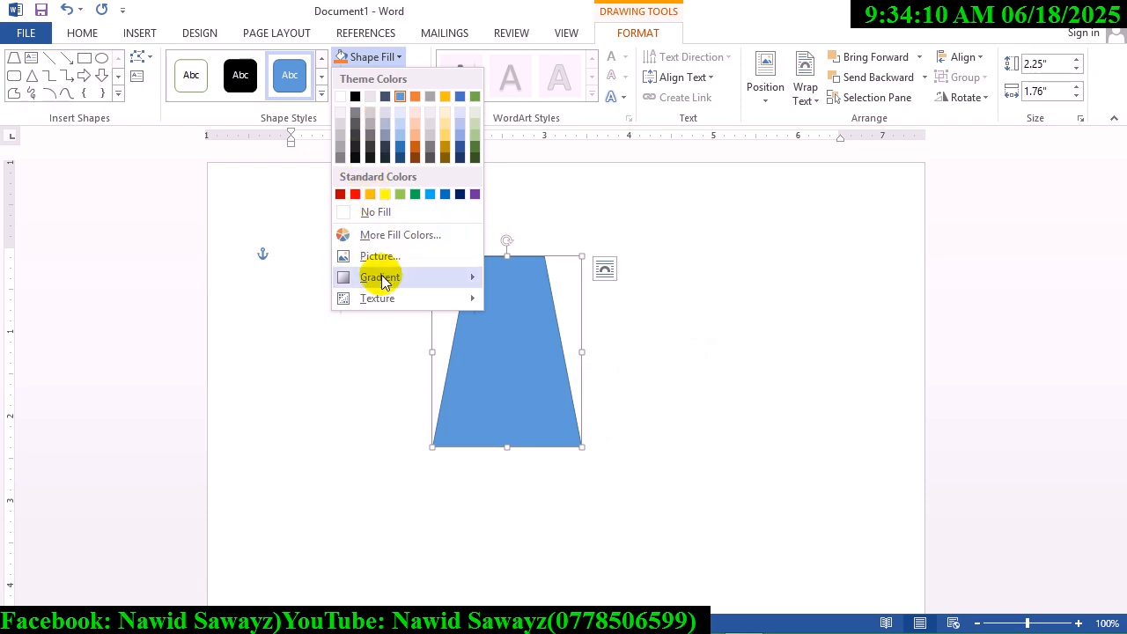
{"action": "left_click", "coordinate": [393, 259]}
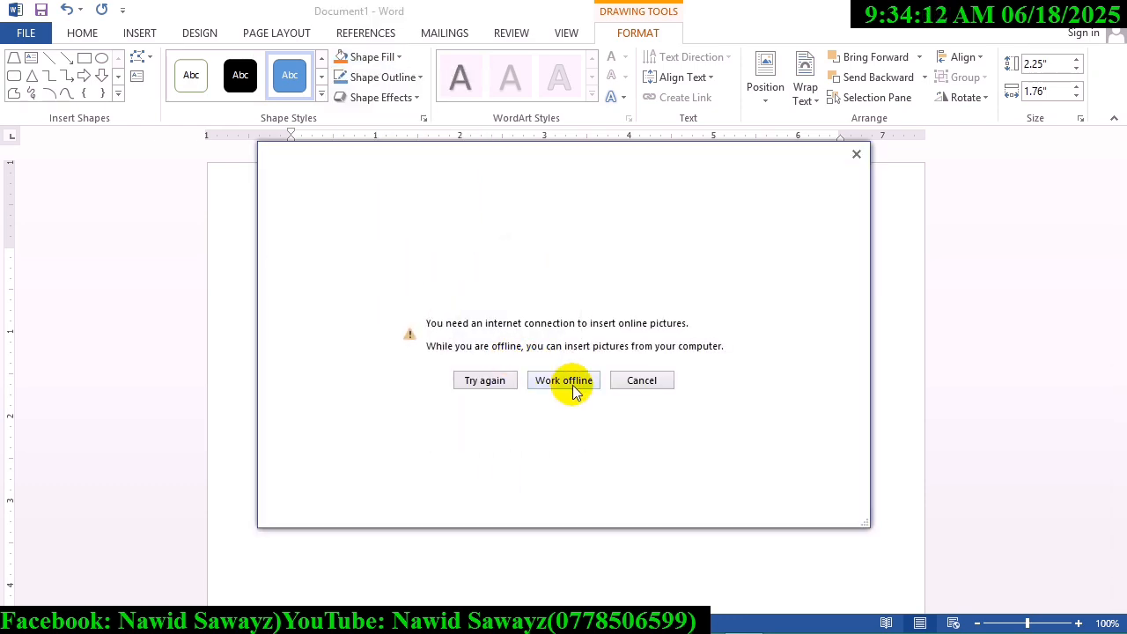
{"action": "left_click", "coordinate": [574, 391]}
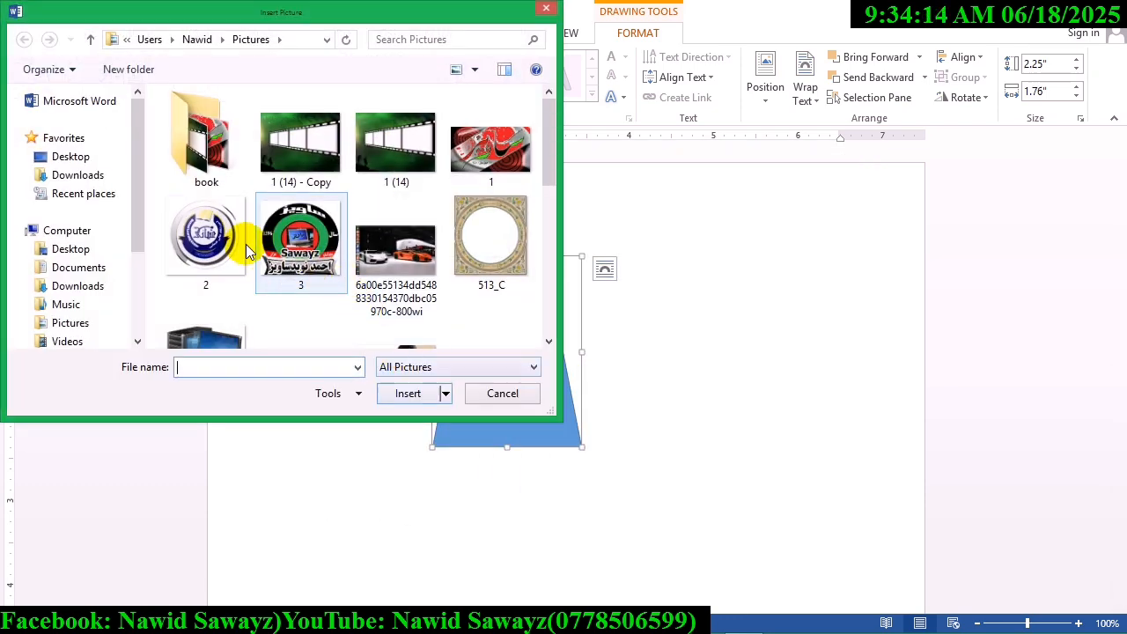
{"action": "double_click", "coordinate": [467, 162]}
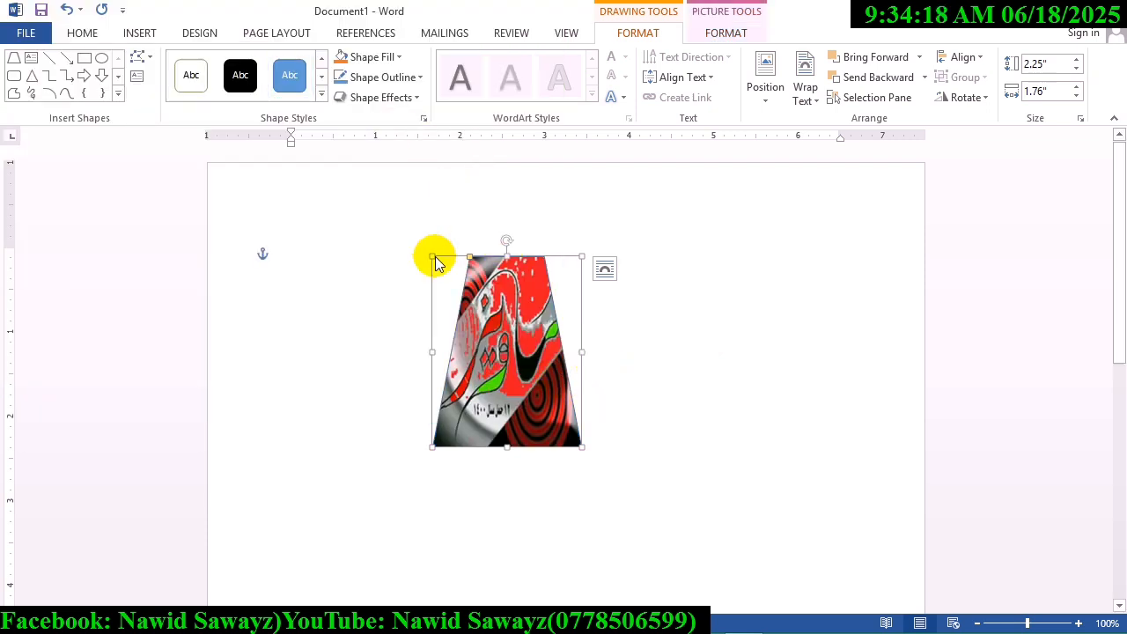
Deselect the picture-filled trapezoid and close the Word document without saving
{"action": "left_click", "coordinate": [634, 335]}
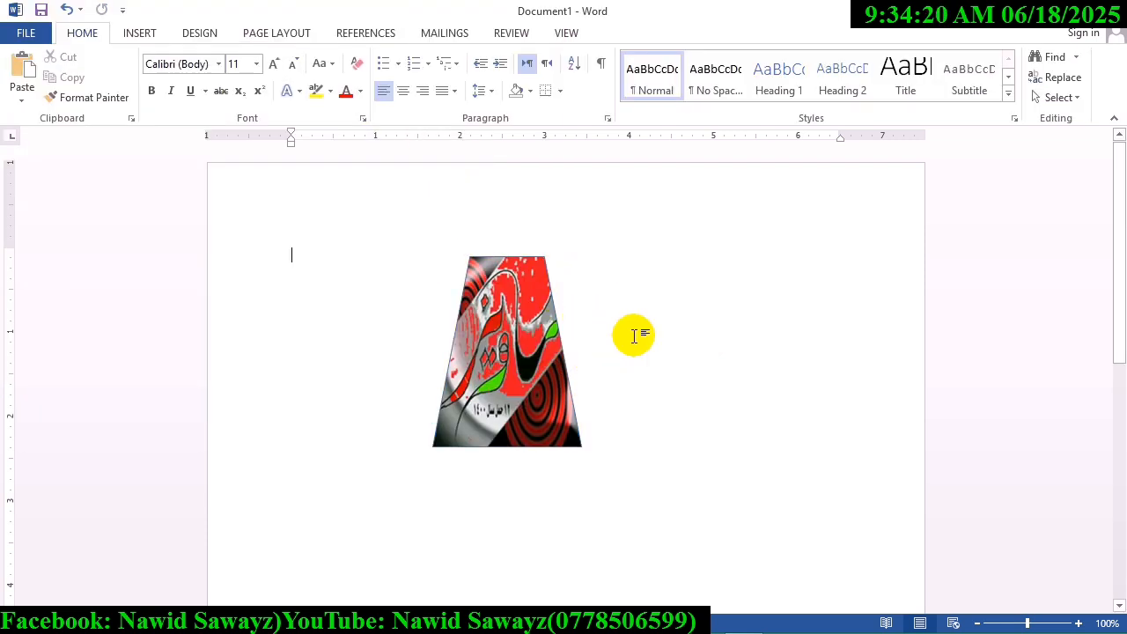
{"action": "left_click", "coordinate": [1111, 11]}
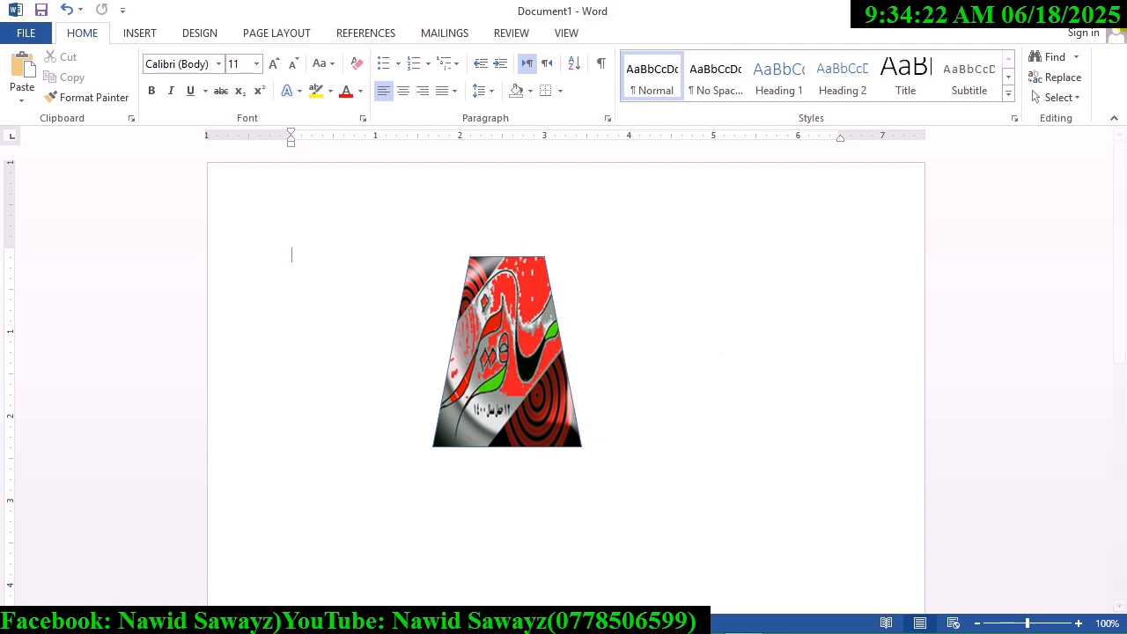
{"action": "left_click", "coordinate": [586, 357]}
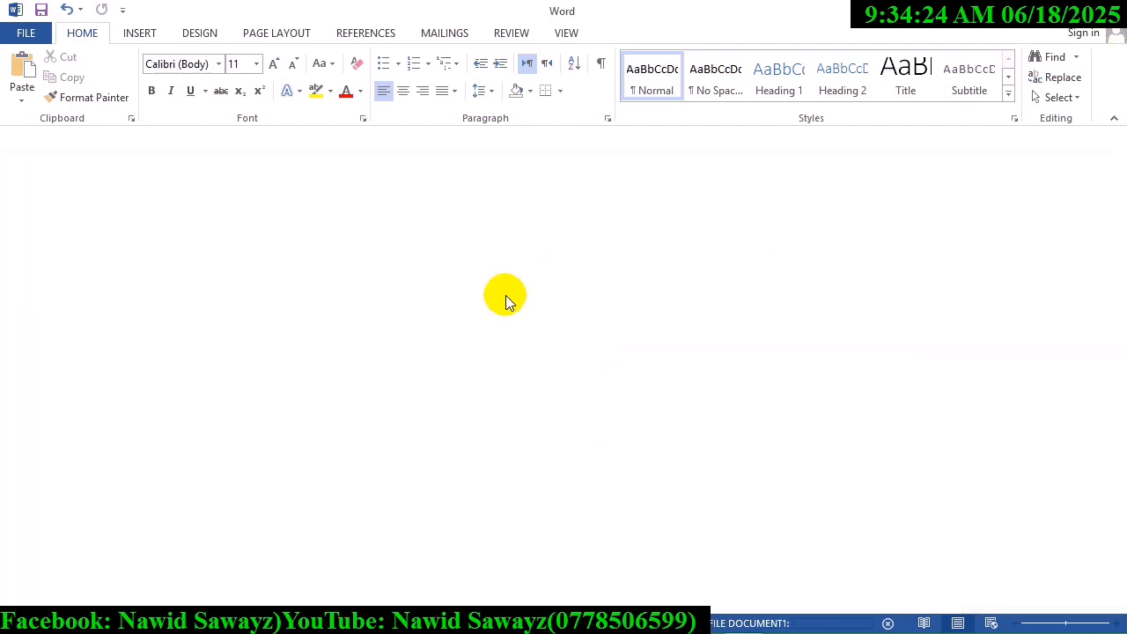
In Photoshop, open the image AB (5) from the Pictures folder
{"action": "left_click", "coordinate": [49, 12]}
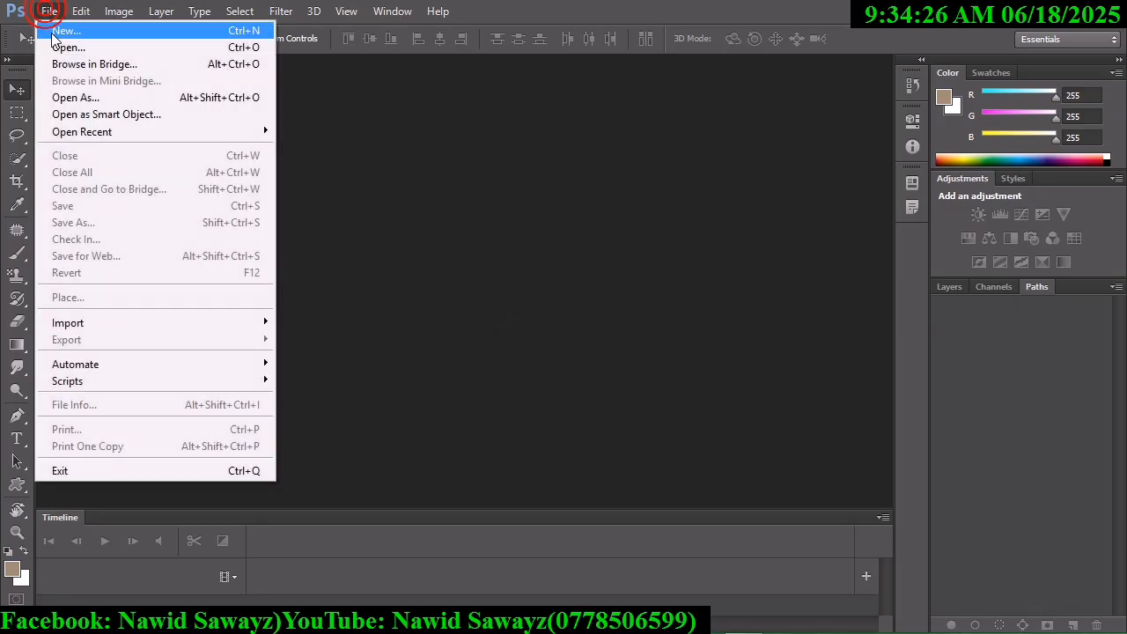
{"action": "left_click", "coordinate": [55, 43]}
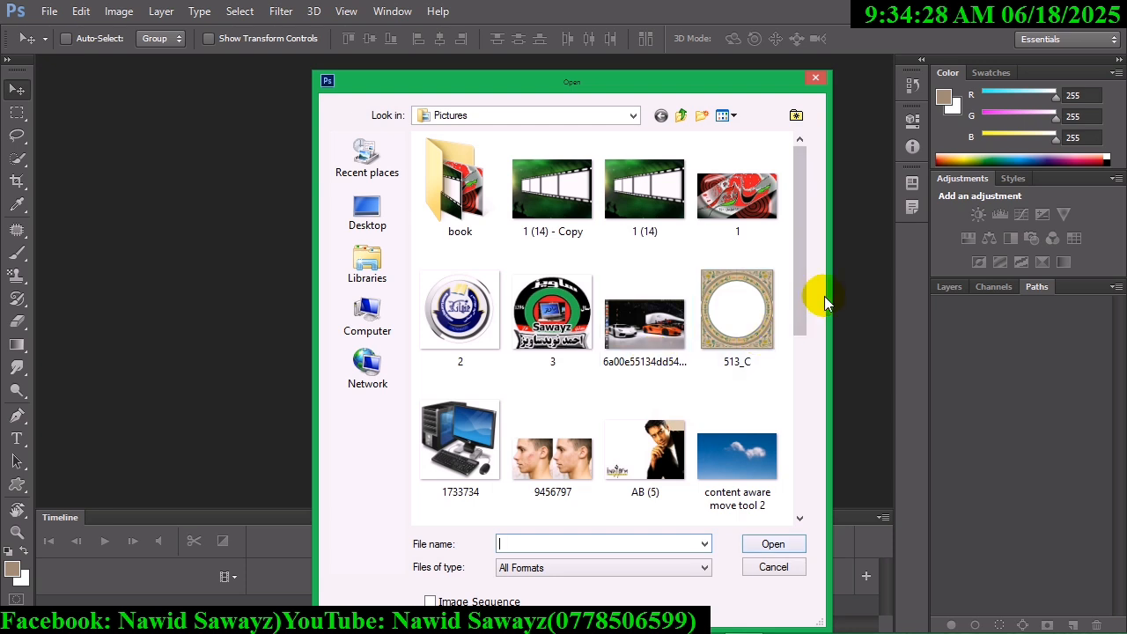
{"action": "left_click", "coordinate": [650, 448]}
{"action": "double_click", "coordinate": [662, 447]}
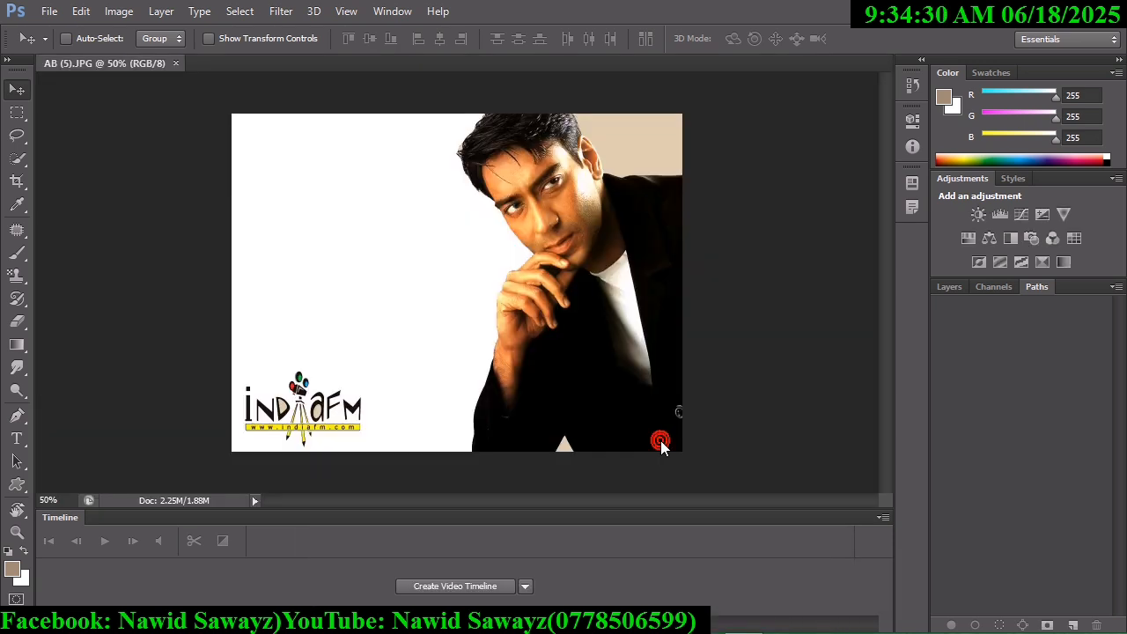
Convert the photo's locked Background into a regular layer with the default settings
{"action": "left_click", "coordinate": [948, 283]}
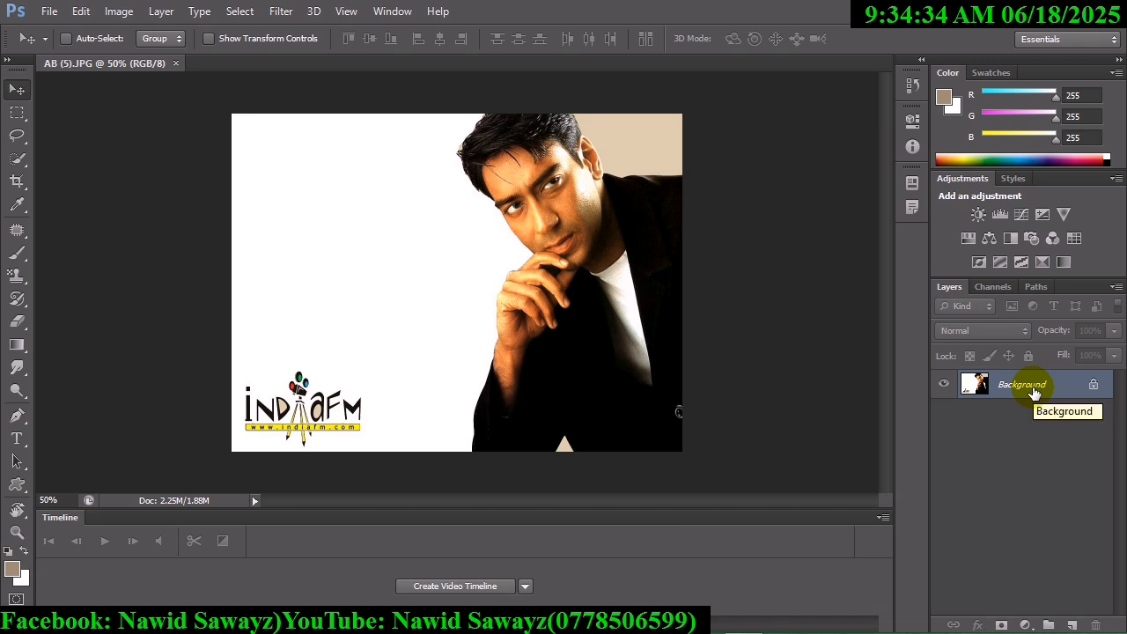
{"action": "double_click", "coordinate": [1035, 392]}
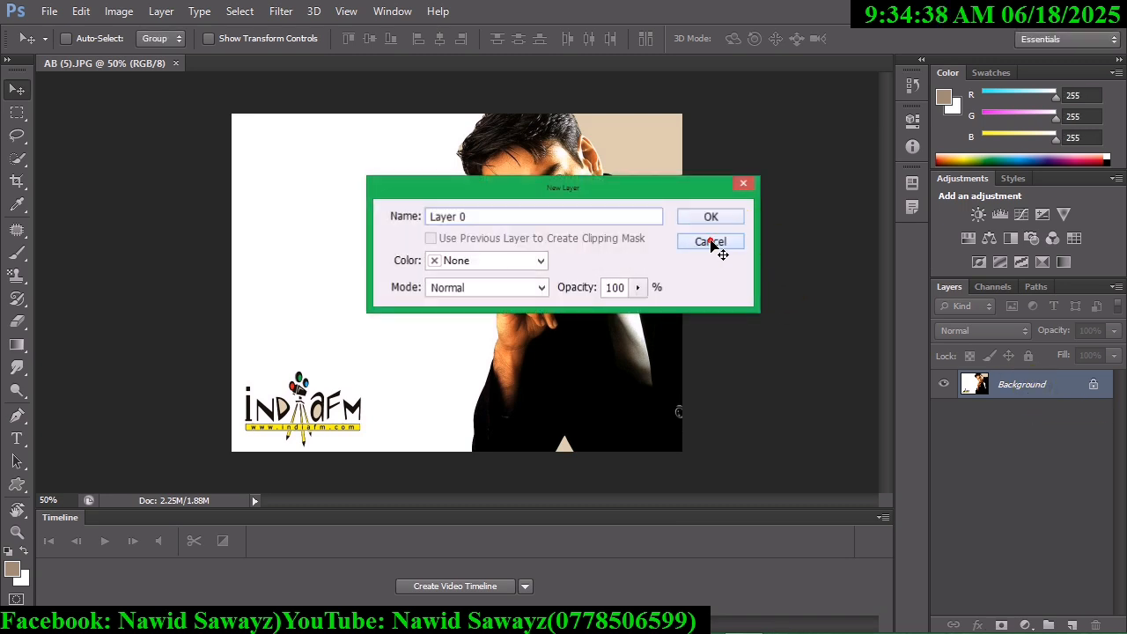
{"action": "left_click", "coordinate": [727, 242]}
{"action": "left_click", "coordinate": [161, 12]}
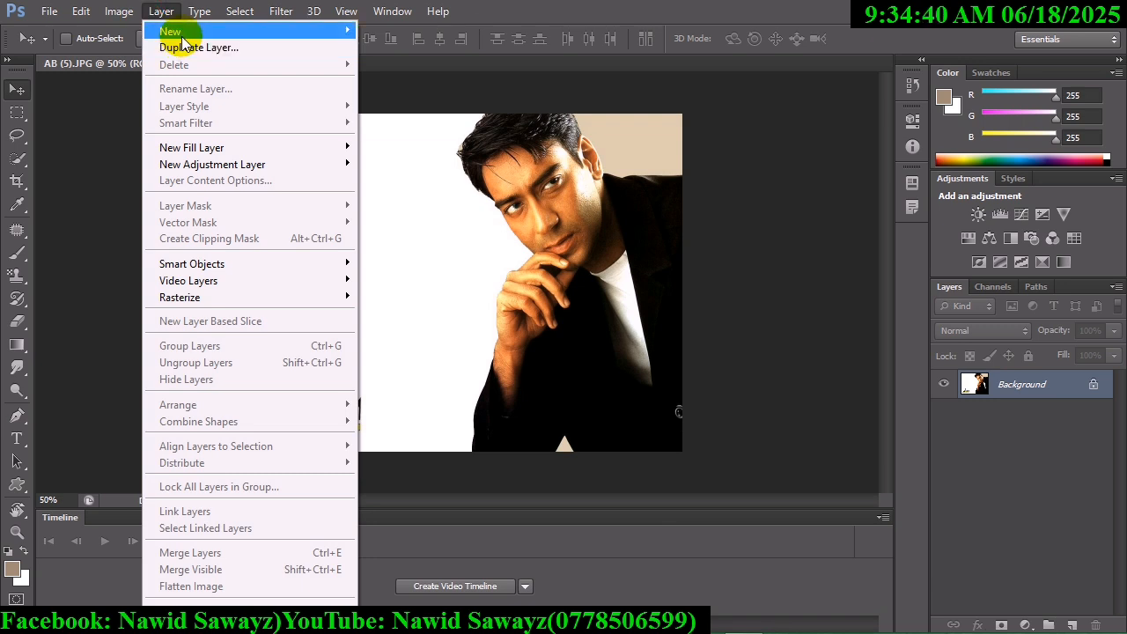
{"action": "mouse_move", "coordinate": [172, 31]}
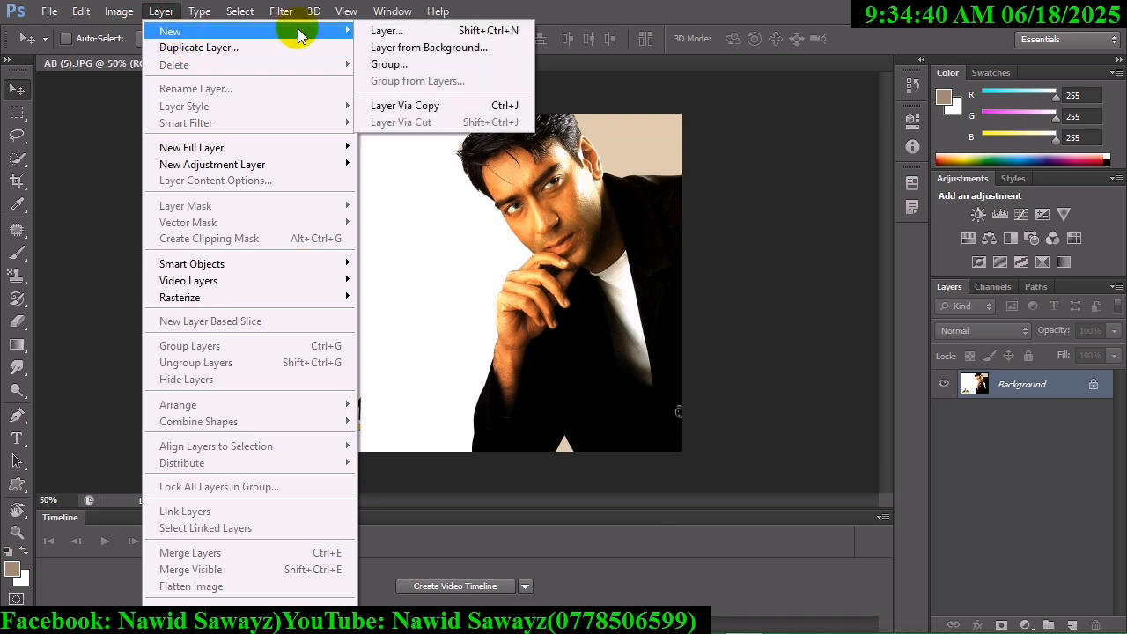
{"action": "left_click", "coordinate": [441, 49]}
{"action": "left_click", "coordinate": [722, 224]}
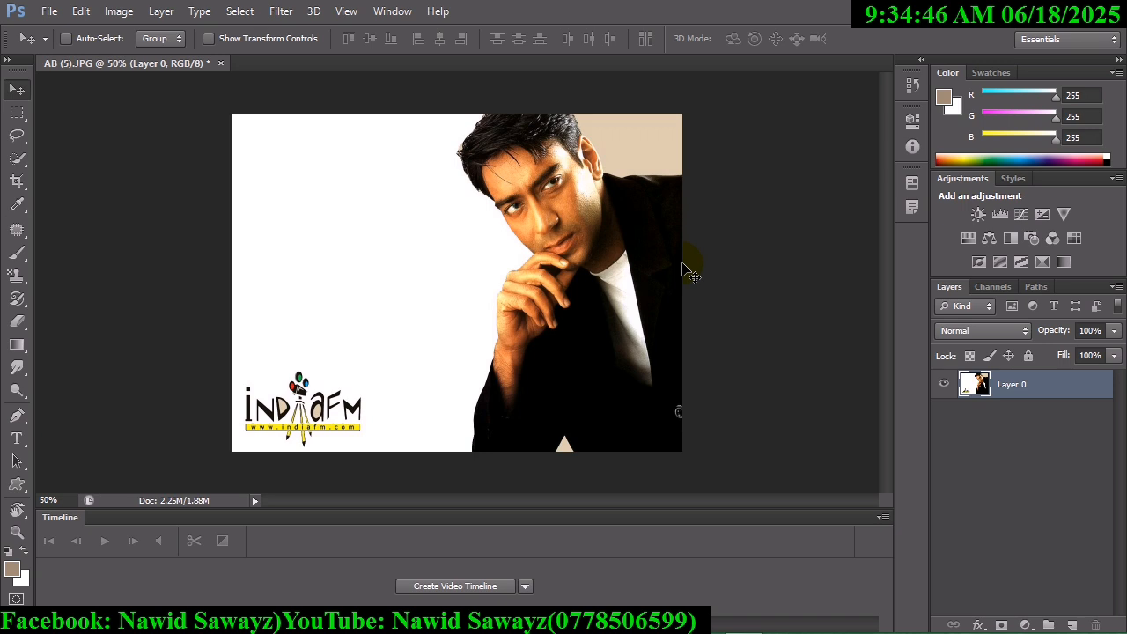
Activate the Custom Shape Tool, keep its drawing mode on Path, and open the shape picker
{"action": "left_click", "coordinate": [17, 485]}
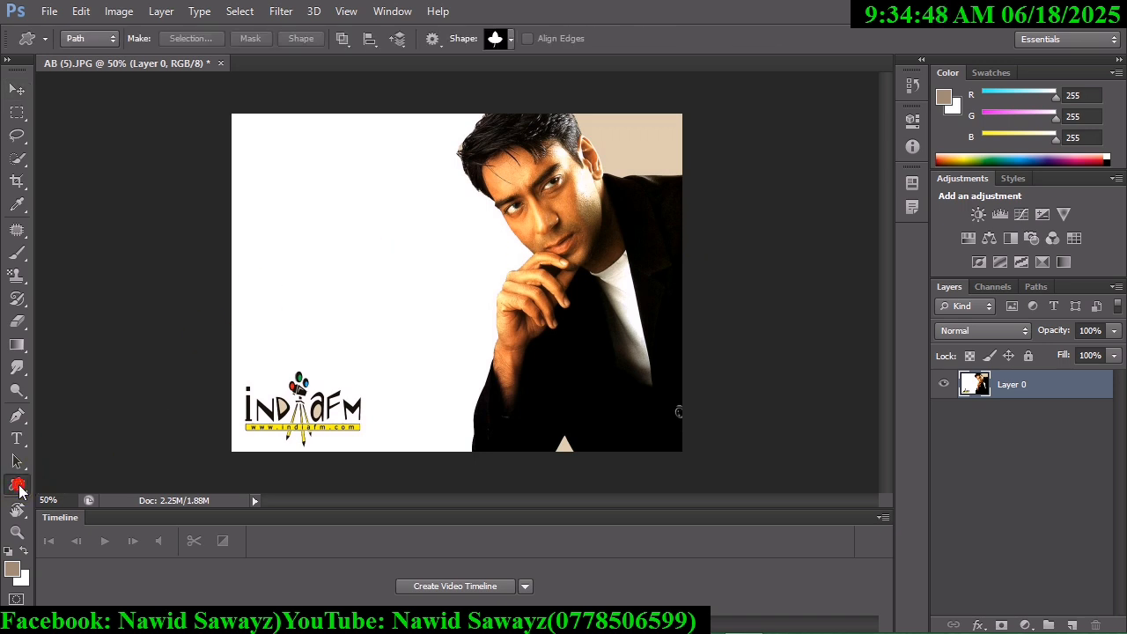
{"action": "right_click", "coordinate": [18, 486]}
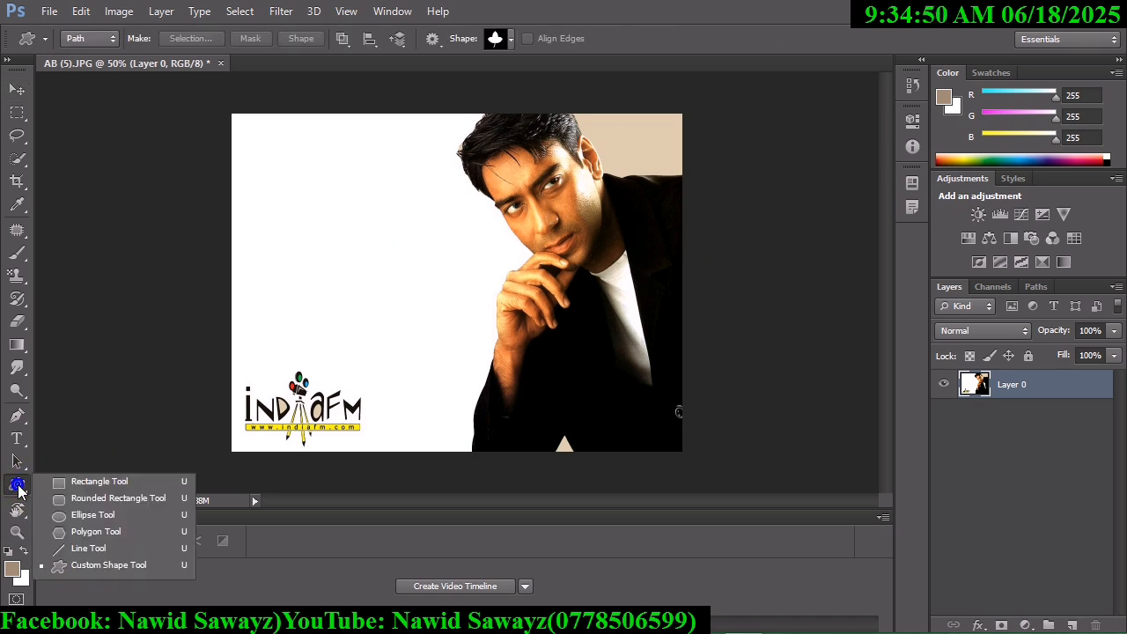
{"action": "left_click", "coordinate": [79, 562]}
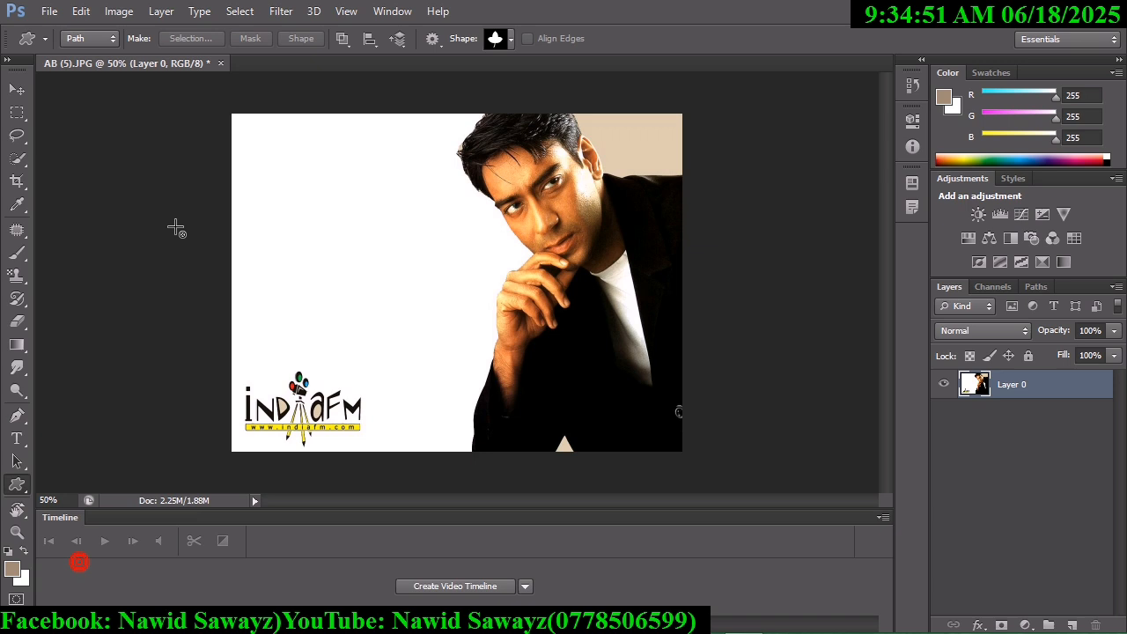
{"action": "left_click", "coordinate": [70, 37]}
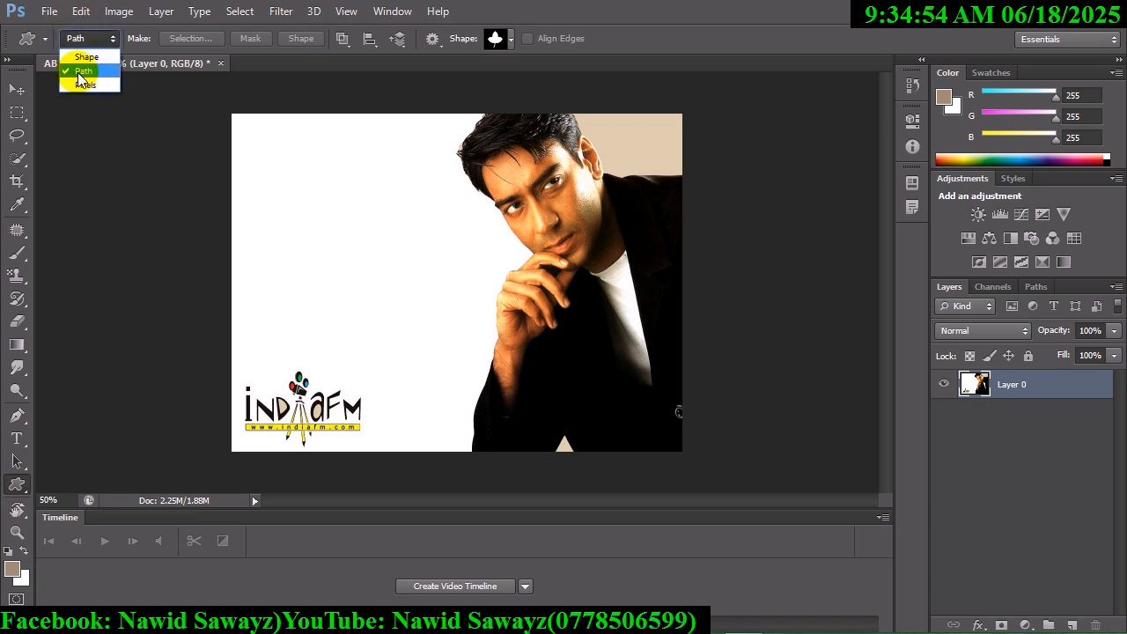
{"action": "left_click", "coordinate": [511, 38]}
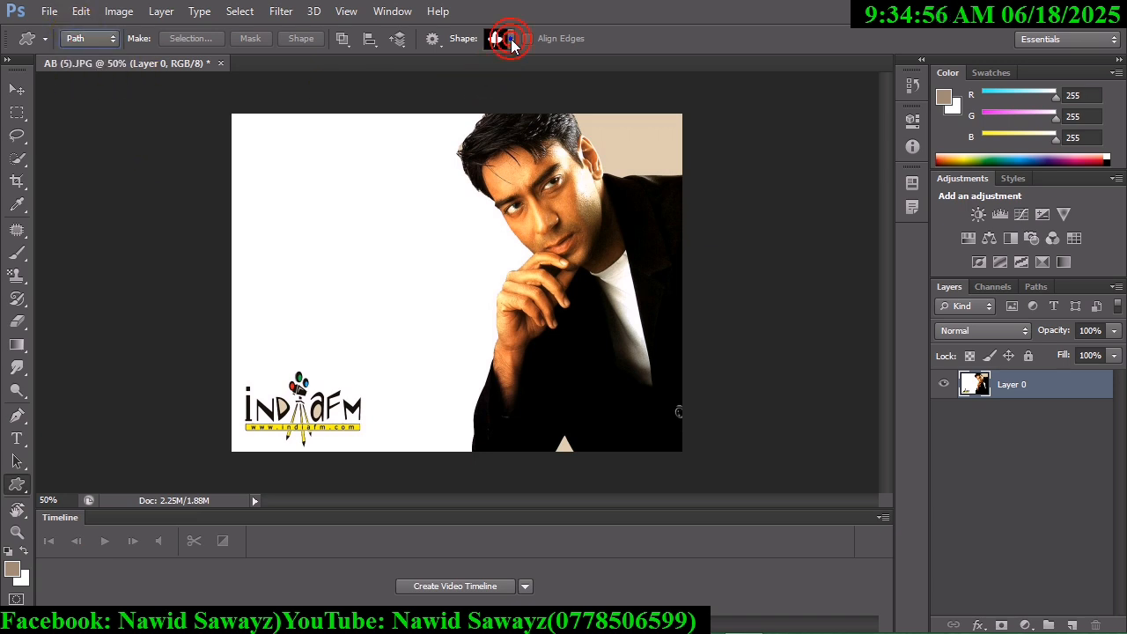
{"action": "left_click", "coordinate": [594, 68]}
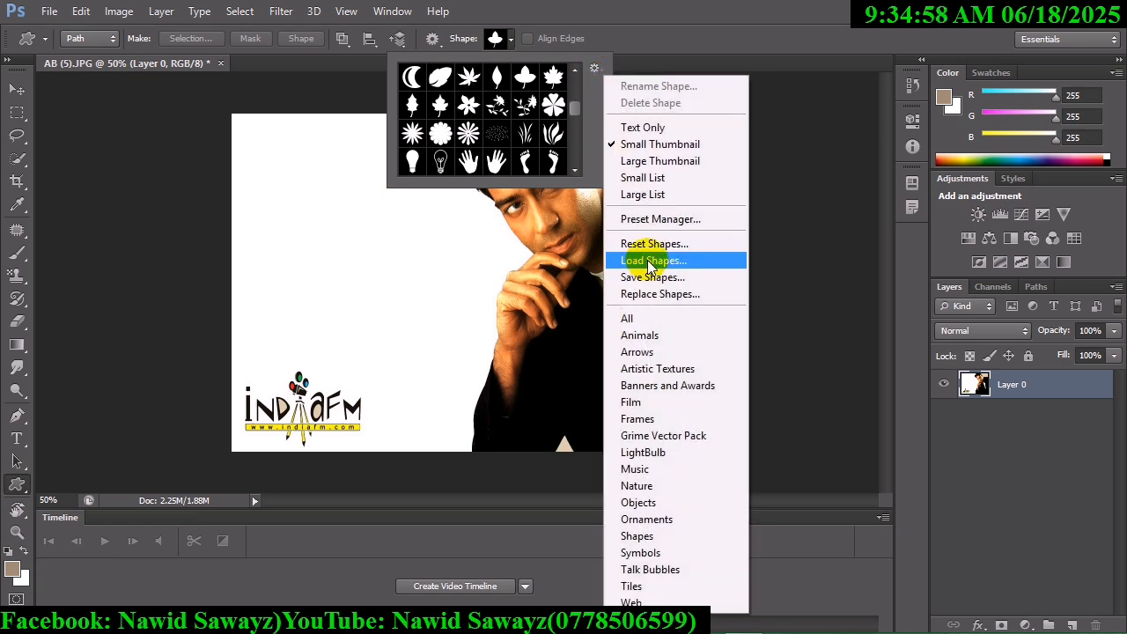
{"action": "left_click", "coordinate": [640, 320]}
{"action": "left_click", "coordinate": [486, 245]}
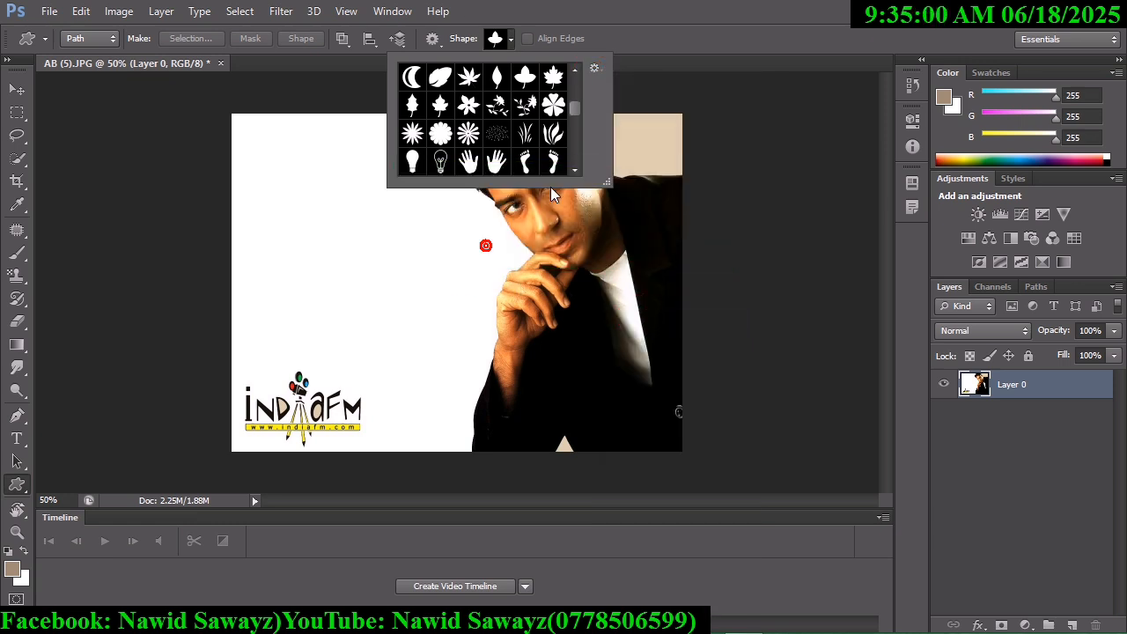
Draw a path with the round-petalled flower custom shape over the man's face and chest, and load it as a selection
{"action": "left_click_drag", "start_coordinate": [573, 108], "coordinate": [585, 147]}
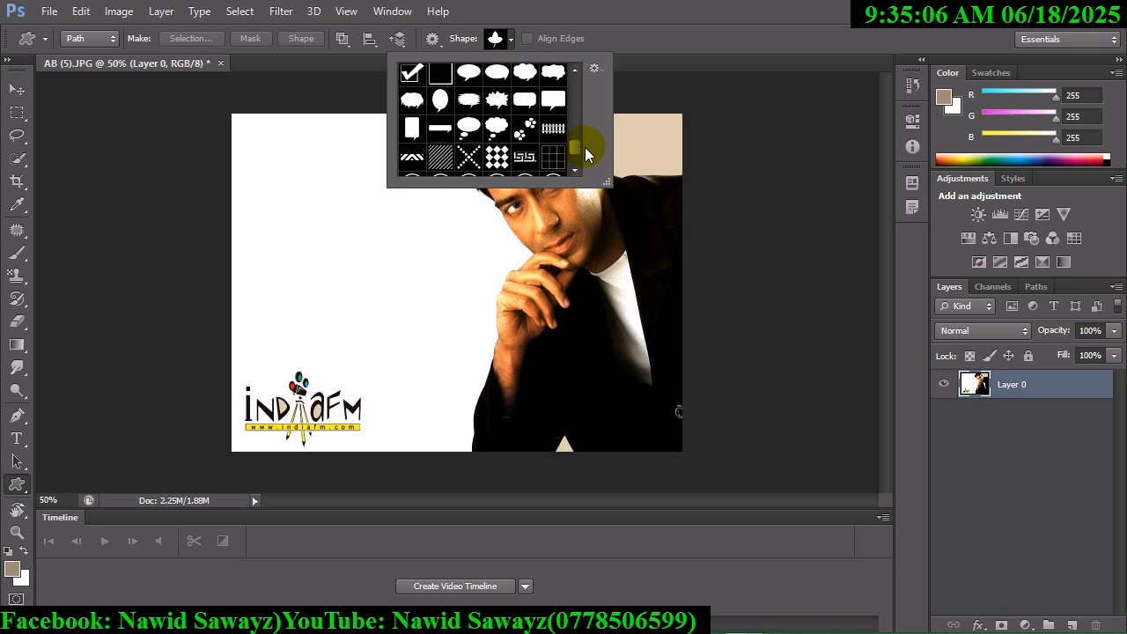
{"action": "left_click_drag", "start_coordinate": [585, 147], "coordinate": [585, 111]}
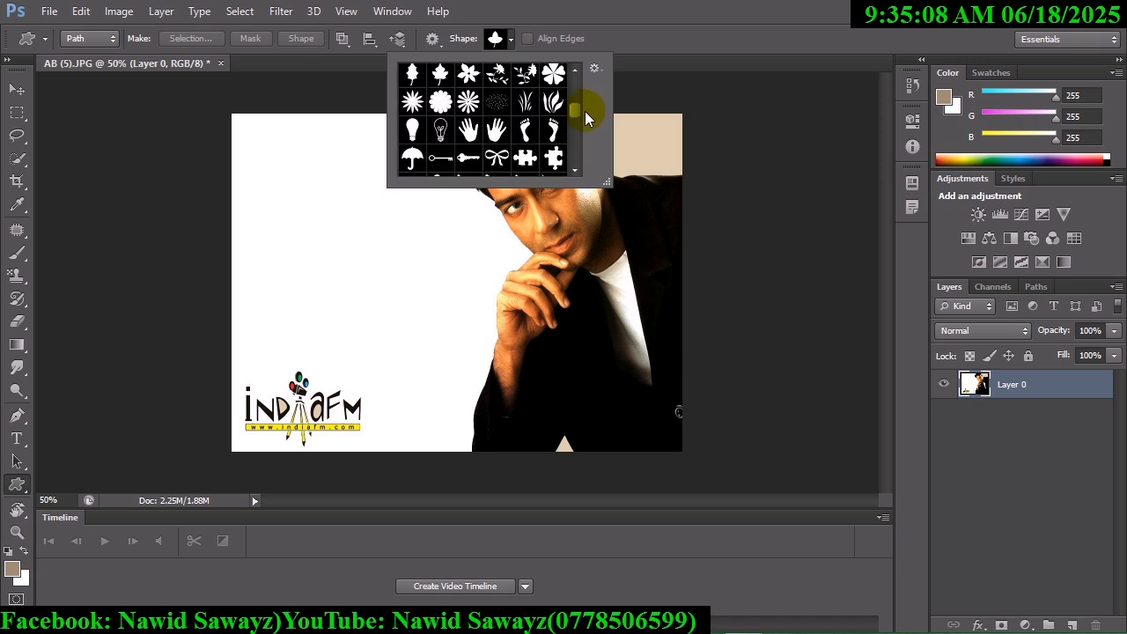
{"action": "double_click", "coordinate": [440, 102]}
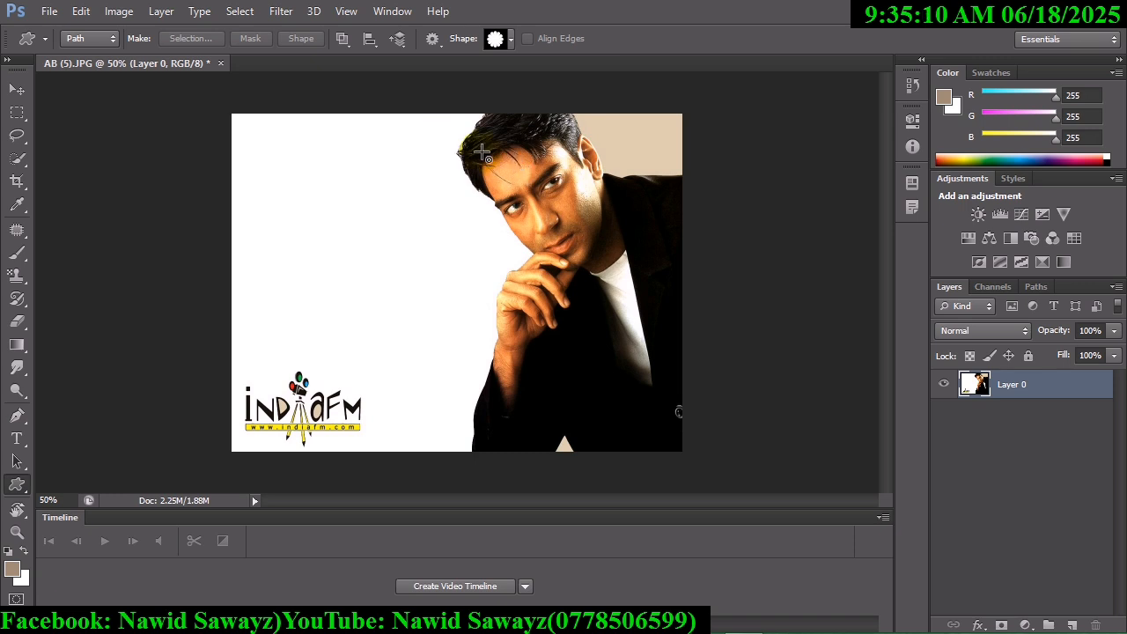
{"action": "left_click_drag", "start_coordinate": [462, 156], "coordinate": [680, 401]}
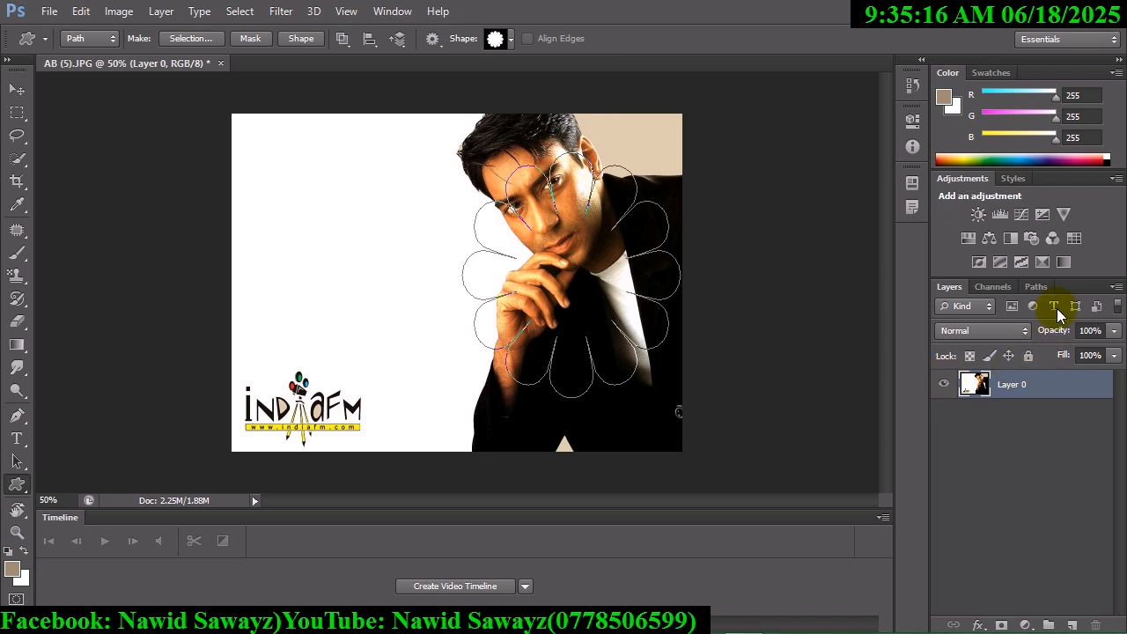
{"action": "left_click", "coordinate": [1035, 287]}
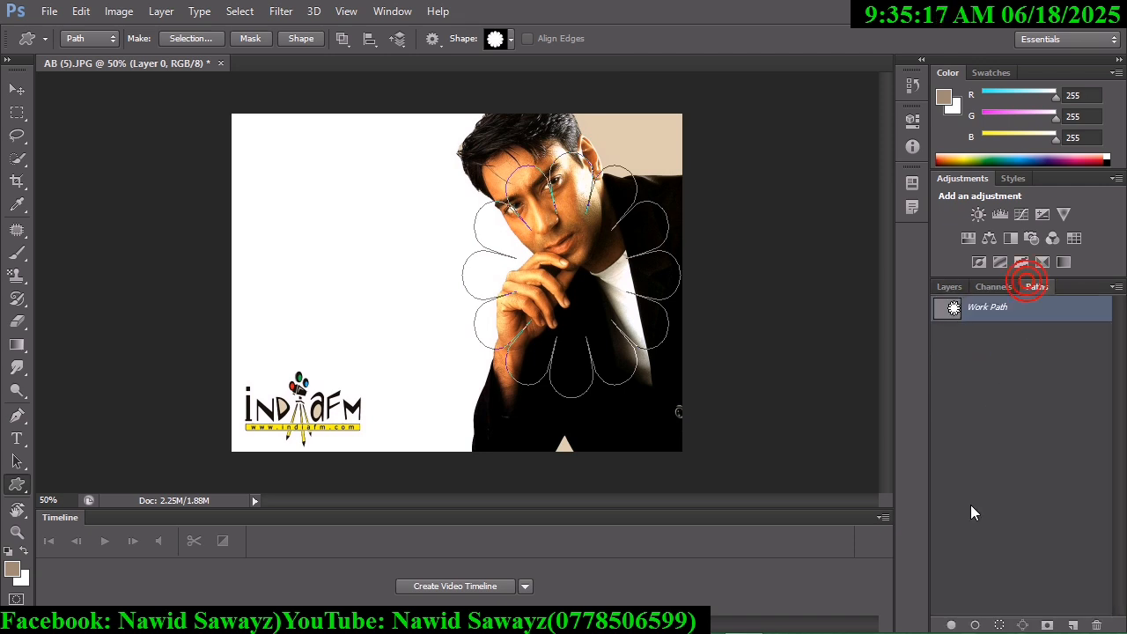
{"action": "left_click", "coordinate": [999, 626]}
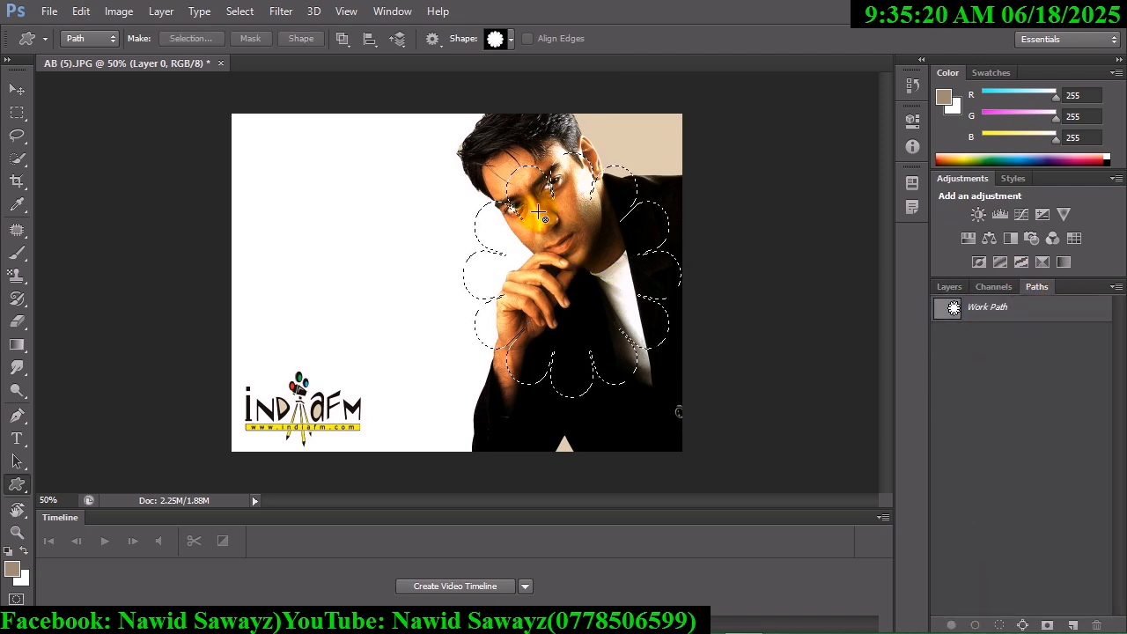
Mask the photo with a Reveal Selection layer mask from the flower selection, and move the flower to the middle of the canvas
{"action": "left_click", "coordinate": [159, 12]}
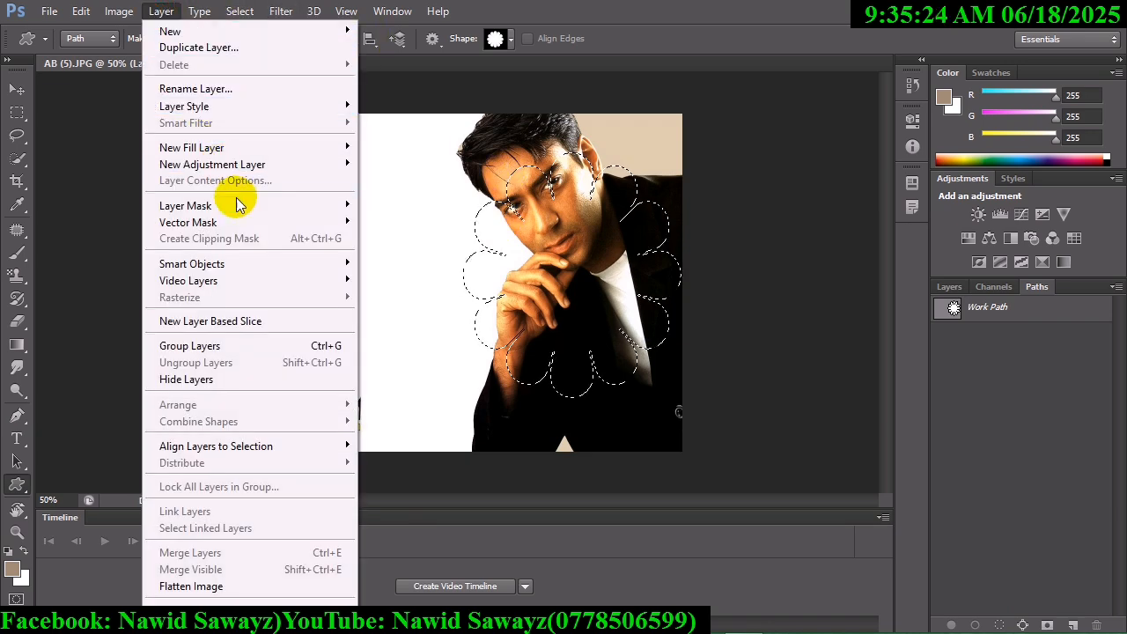
{"action": "mouse_move", "coordinate": [244, 211]}
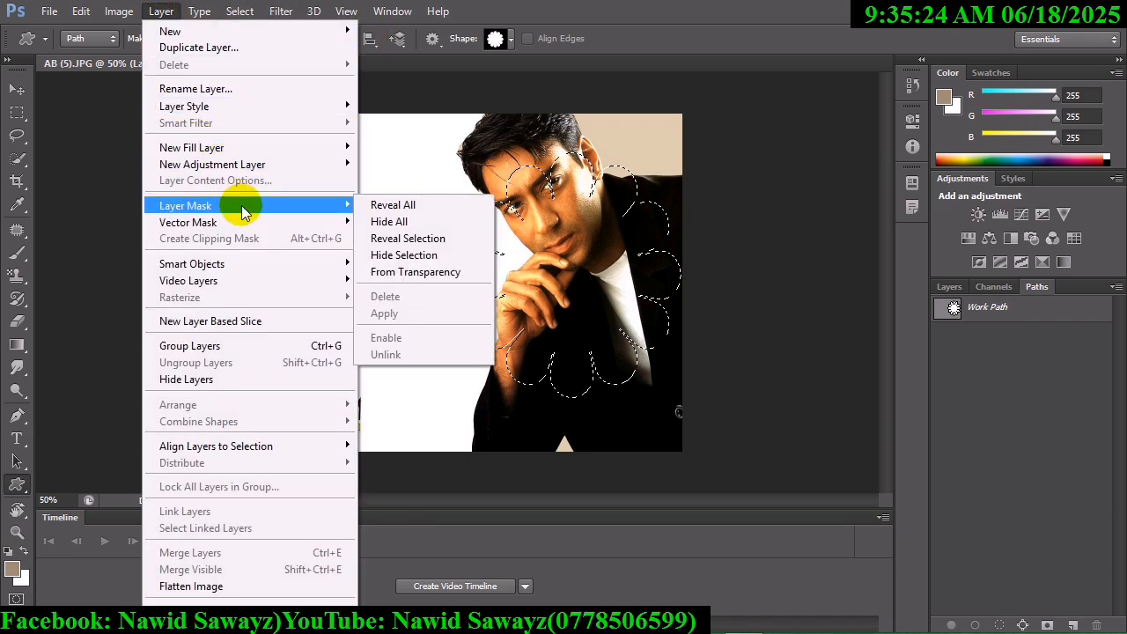
{"action": "left_click", "coordinate": [434, 239]}
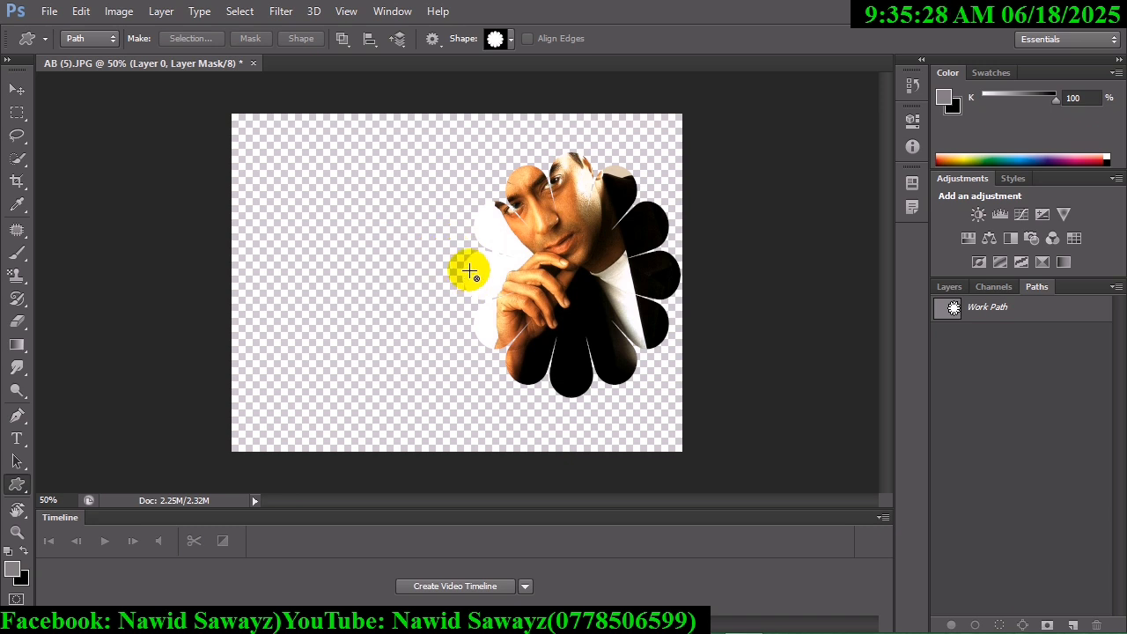
{"action": "left_click", "coordinate": [15, 90]}
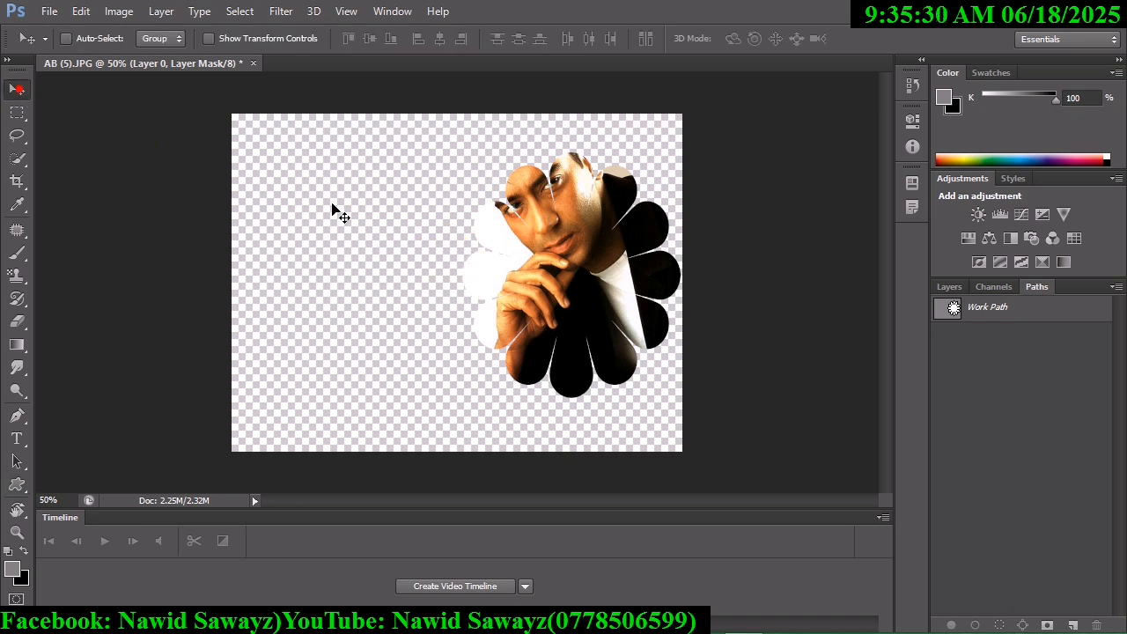
{"action": "left_click_drag", "start_coordinate": [536, 259], "coordinate": [409, 252]}
{"action": "left_click", "coordinate": [17, 178]}
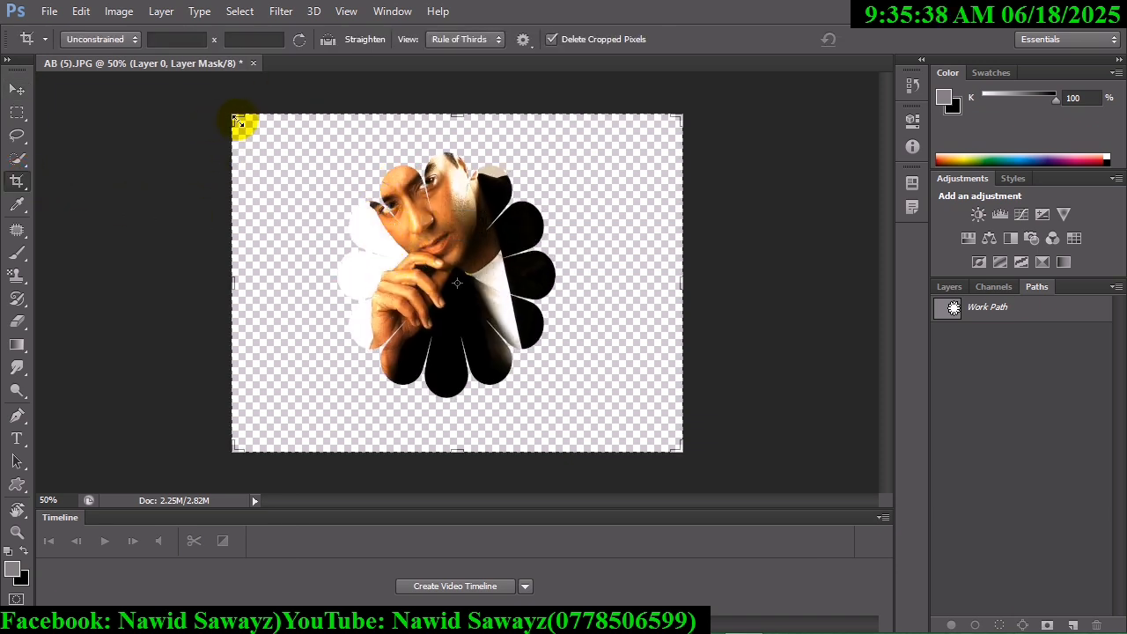
{"action": "mouse_move", "coordinate": [235, 120]}
{"action": "left_mouse_down"}
{"action": "mouse_move", "coordinate": [296, 126]}
{"action": "mouse_move", "coordinate": [276, 115]}
{"action": "left_mouse_up"}
{"action": "left_click_drag", "start_coordinate": [637, 278], "coordinate": [585, 278]}
{"action": "left_click_drag", "start_coordinate": [458, 450], "coordinate": [458, 408]}
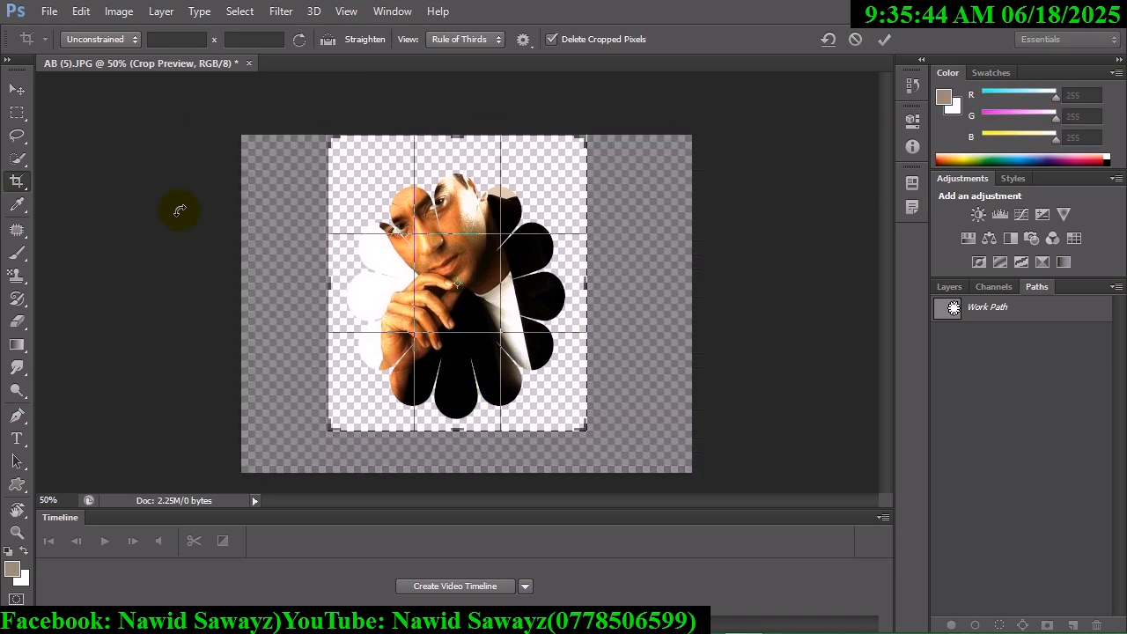
{"action": "left_click", "coordinate": [17, 89]}
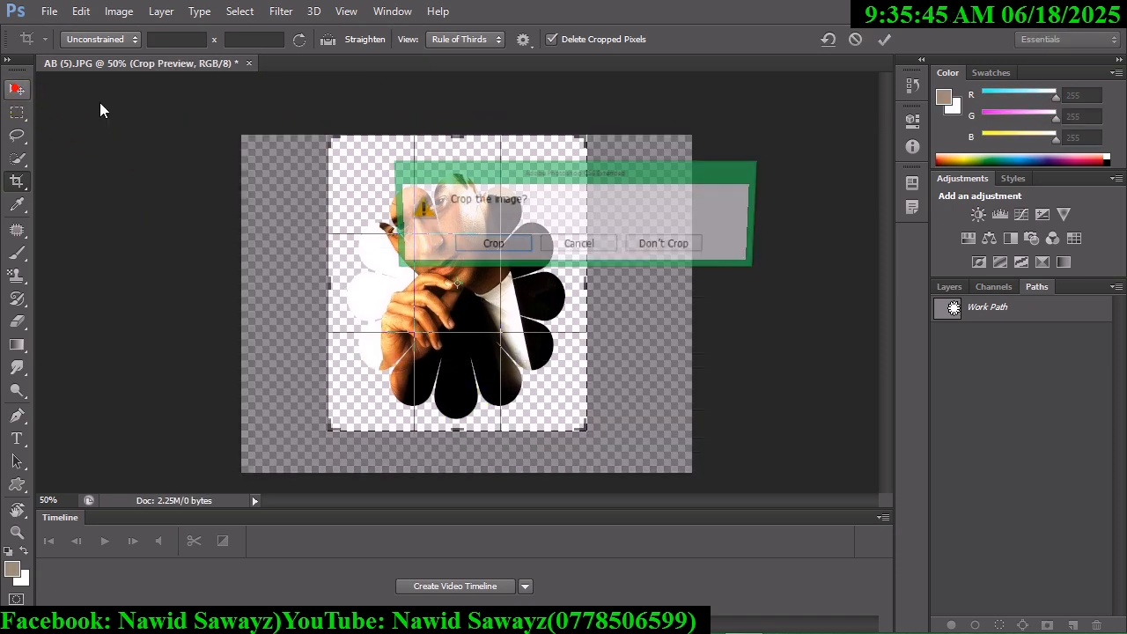
{"action": "left_click", "coordinate": [638, 248]}
Crop the canvas closely around the photo-filled flower, and return to the Move Tool
{"action": "left_click", "coordinate": [17, 181]}
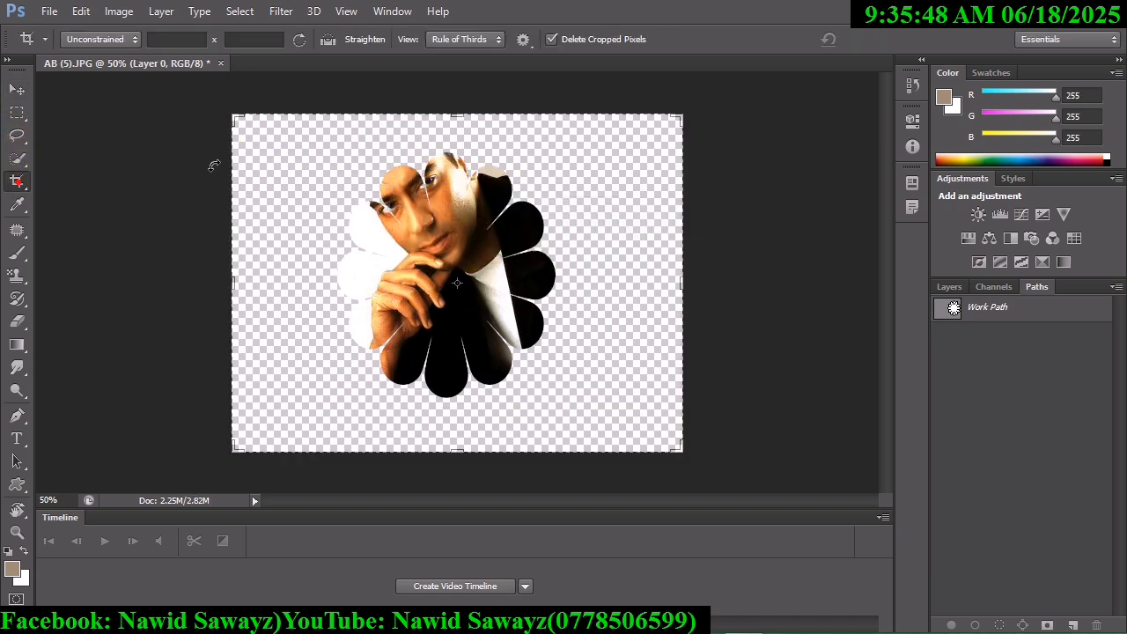
{"action": "left_click_drag", "start_coordinate": [332, 121], "coordinate": [573, 421]}
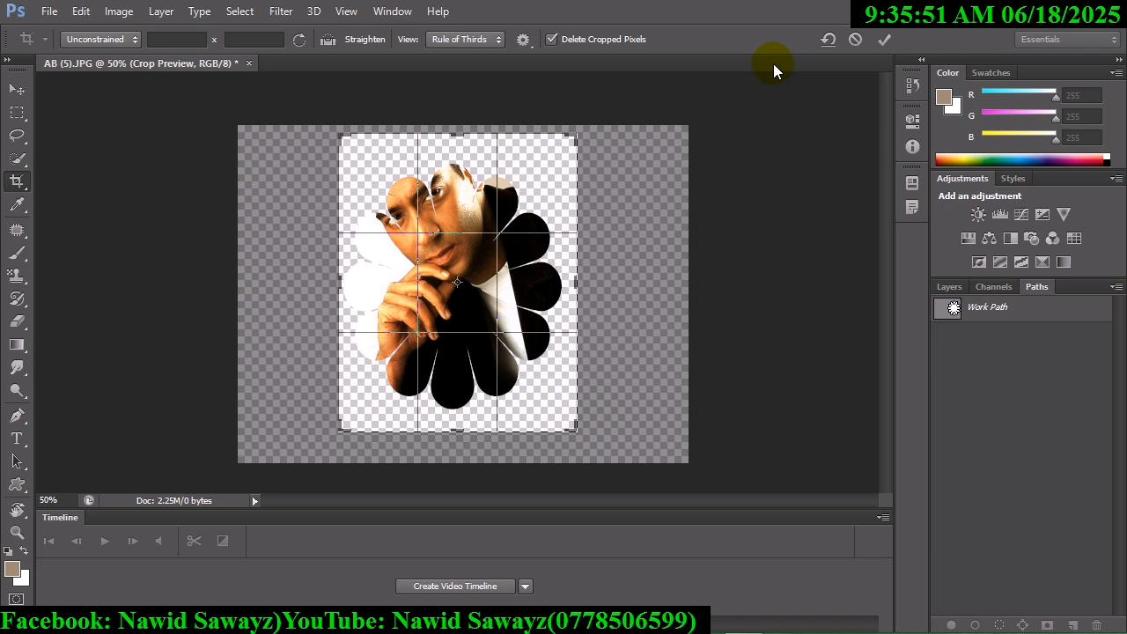
{"action": "left_click", "coordinate": [884, 40]}
{"action": "left_click", "coordinate": [17, 89]}
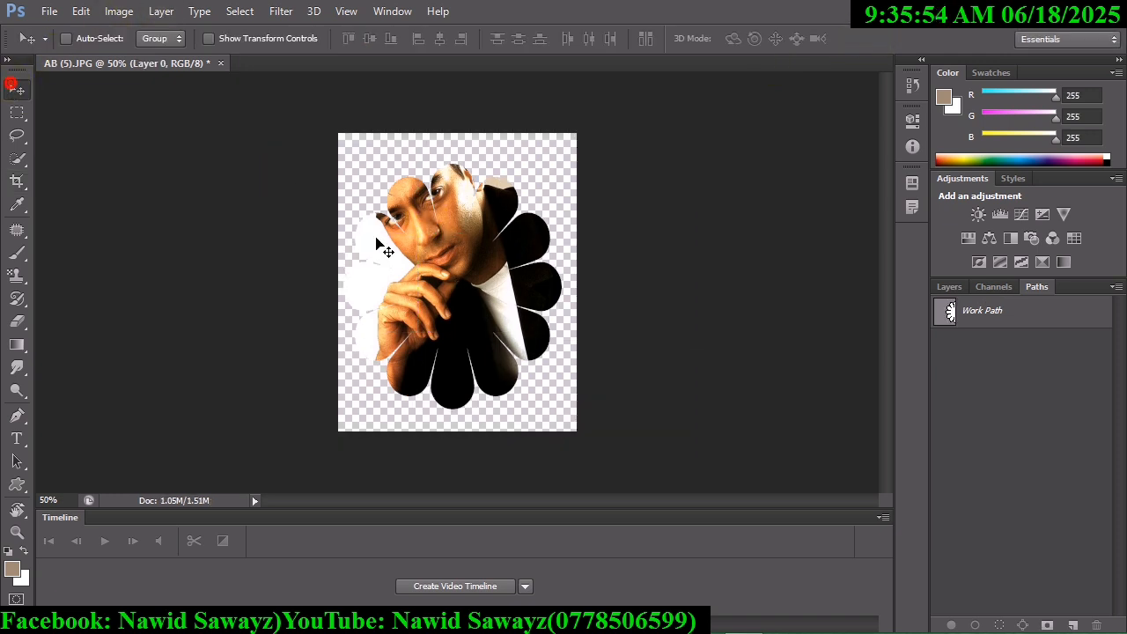
{"action": "left_click", "coordinate": [381, 248]}
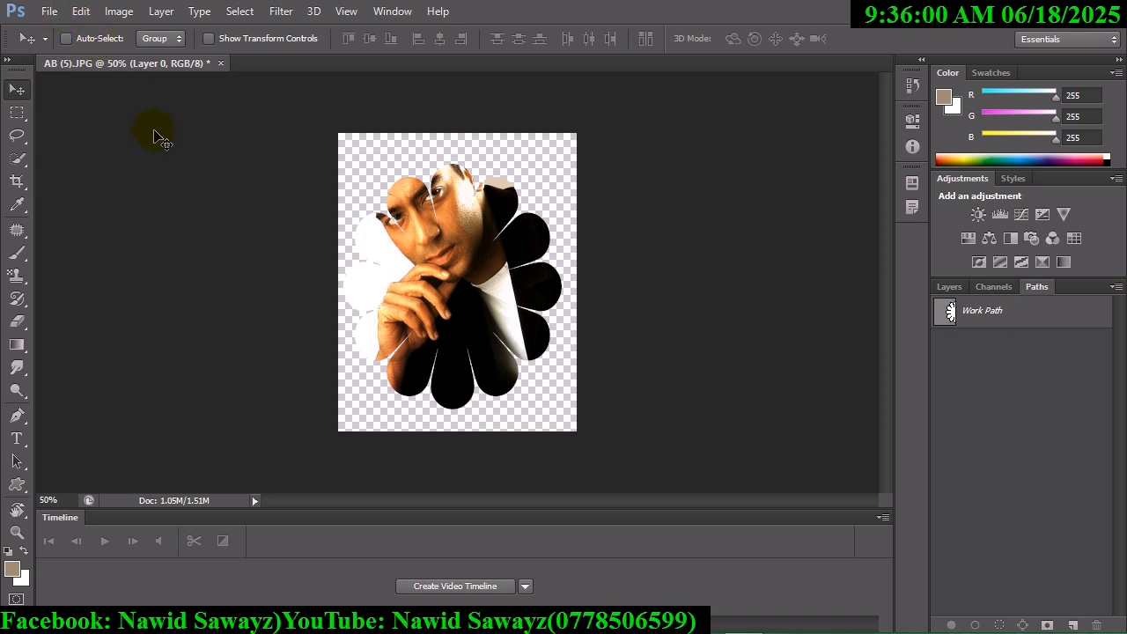
Revert the photo to its last saved version
{"action": "key", "text": "F12"}
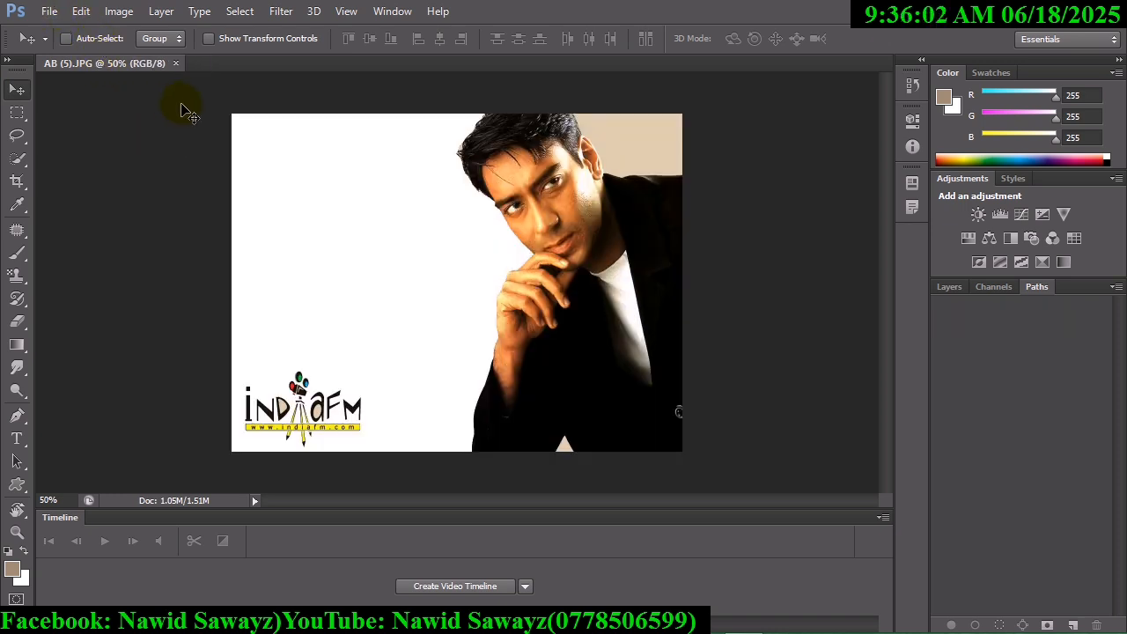
{"action": "left_click", "coordinate": [162, 17]}
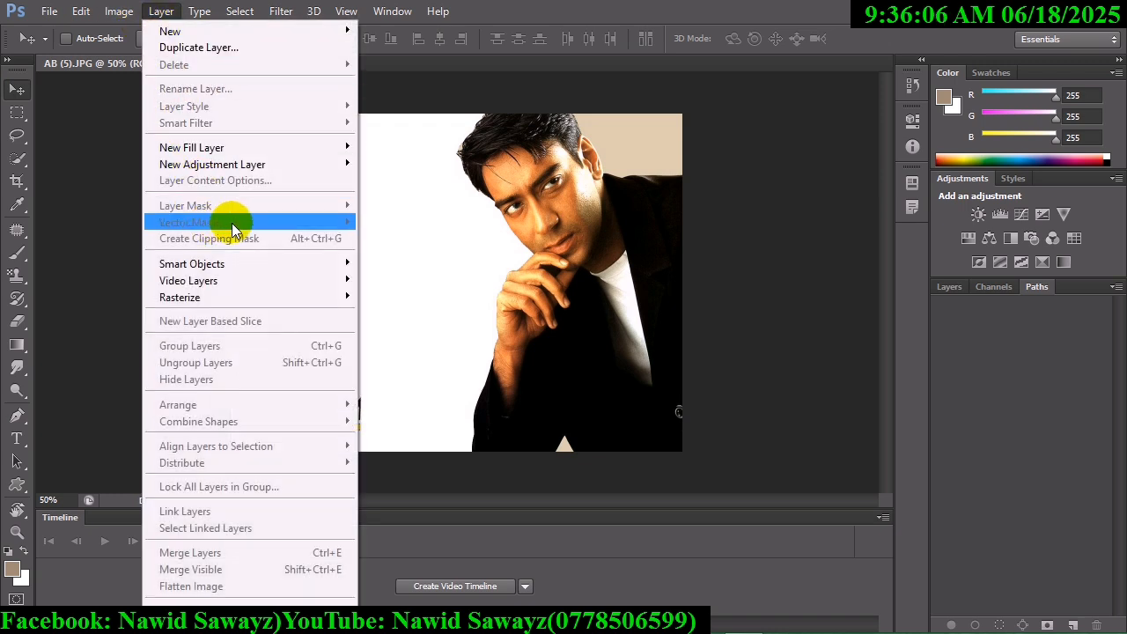
{"action": "left_click", "coordinate": [905, 394]}
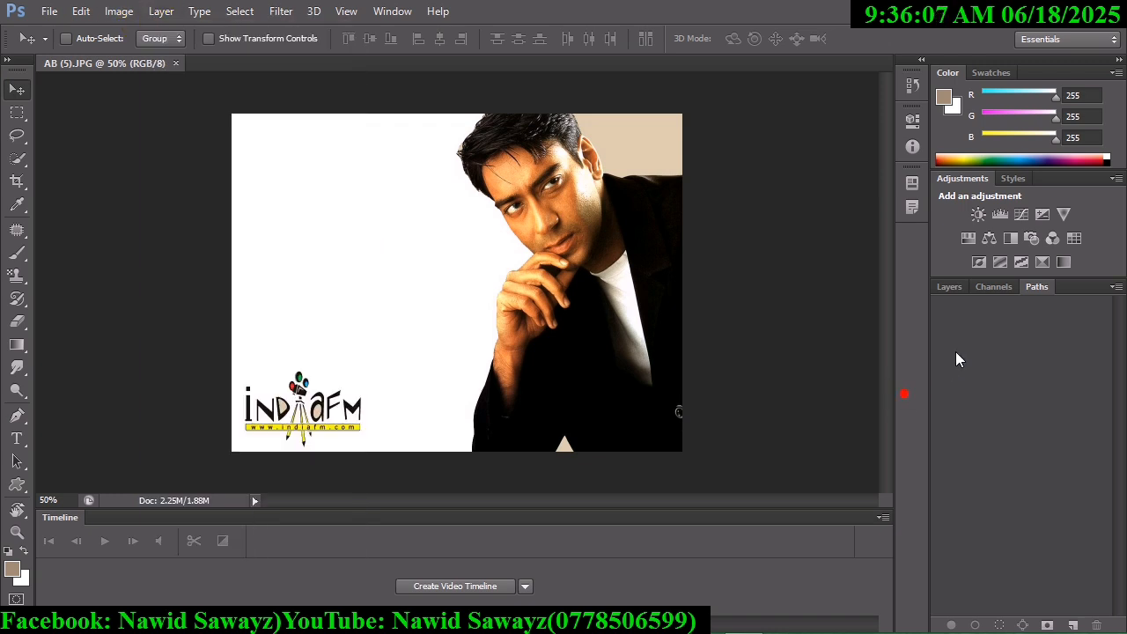
Convert the locked Background into a regular layer with the default settings, and activate the Custom Shape Tool
{"action": "left_click", "coordinate": [962, 288]}
{"action": "double_click", "coordinate": [1018, 385]}
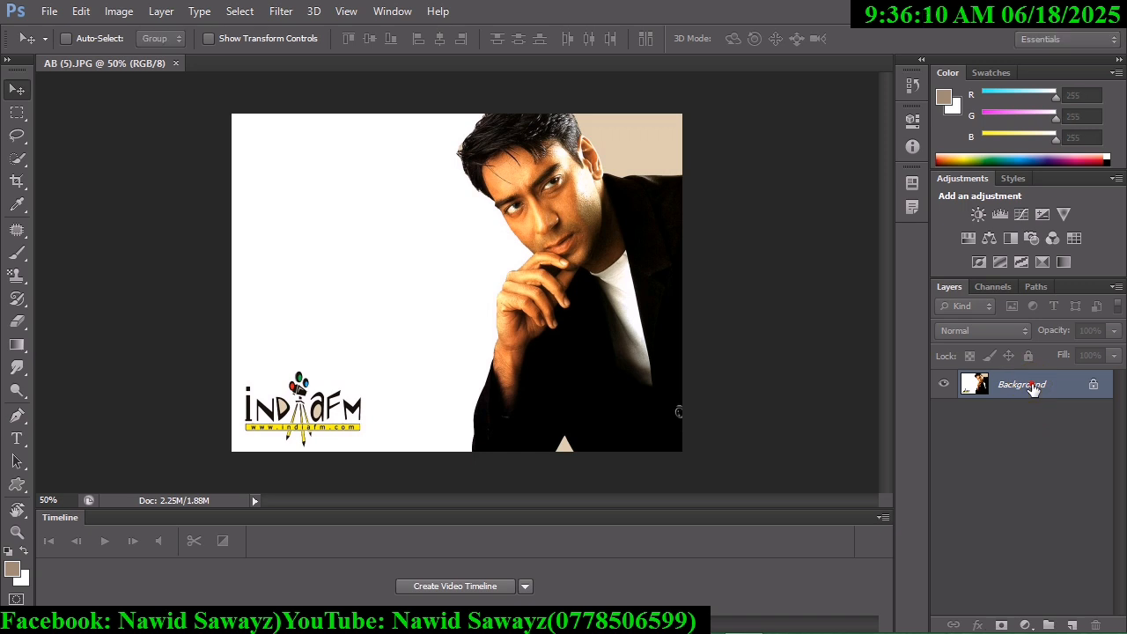
{"action": "left_click", "coordinate": [709, 217]}
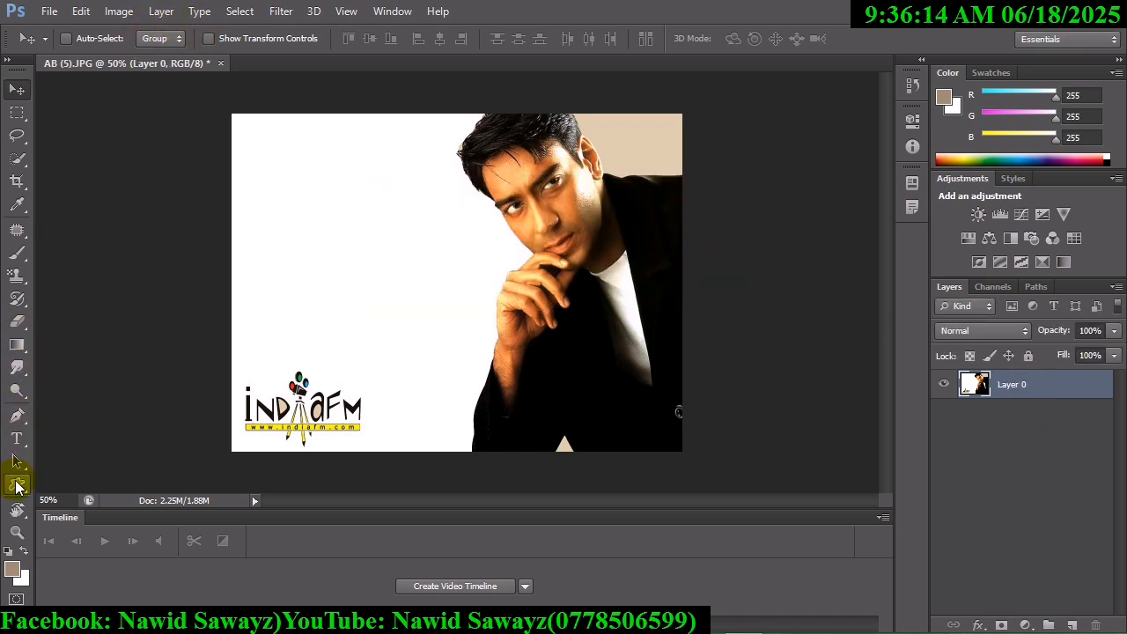
{"action": "left_click_drag", "start_coordinate": [14, 482], "coordinate": [90, 564]}
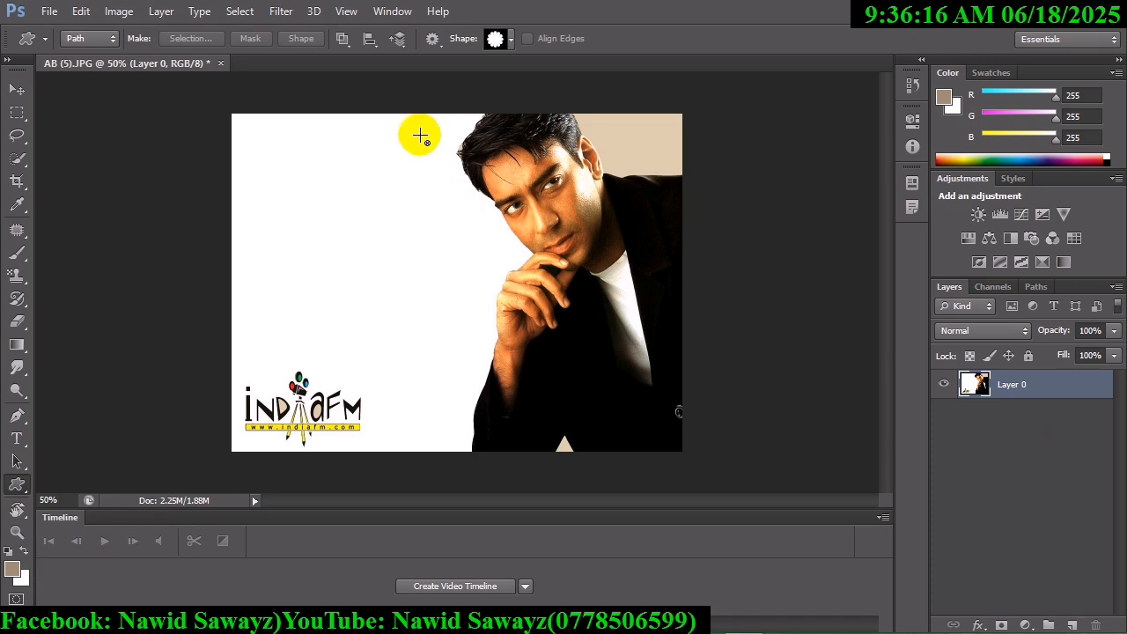
Try to draw a path with the crescent moon custom shape over the man's hair, and undo it
{"action": "left_click", "coordinate": [510, 41]}
{"action": "scroll", "coordinate": [513, 116], "scroll_direction": "up", "scroll_amount": 3}
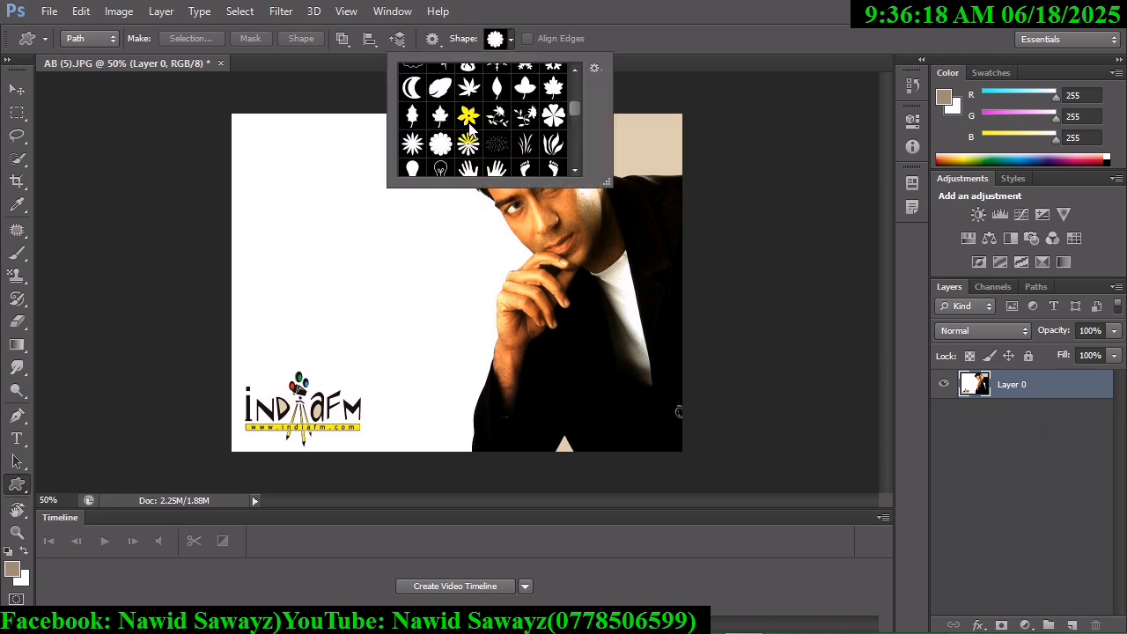
{"action": "double_click", "coordinate": [414, 130]}
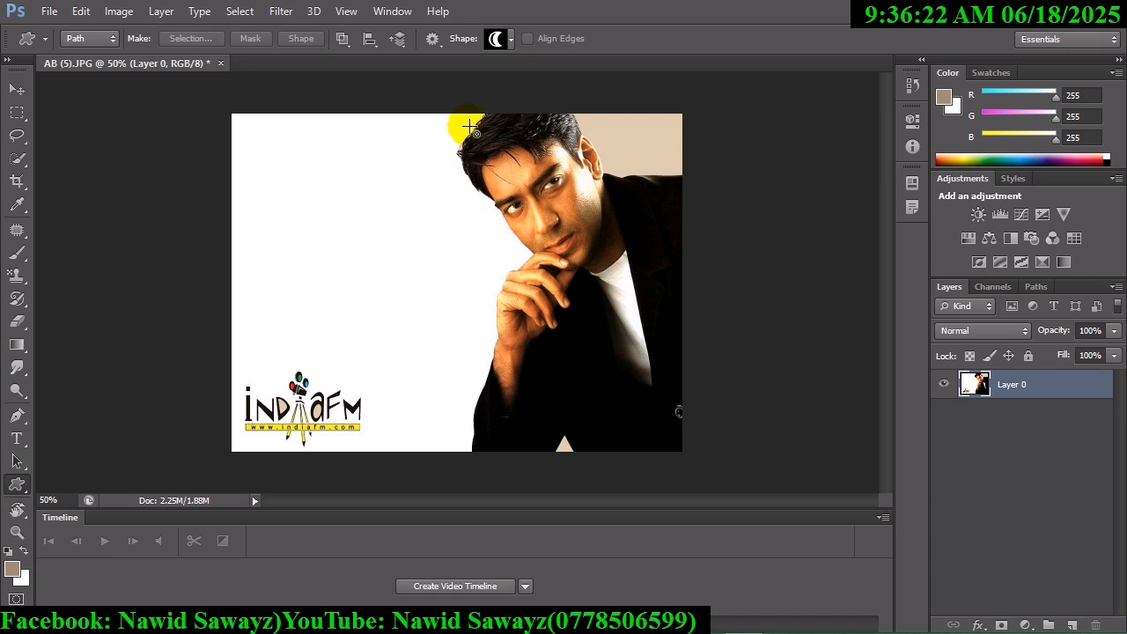
{"action": "left_click_drag", "start_coordinate": [488, 147], "coordinate": [499, 157]}
{"action": "key", "text": "ctrl+z"}
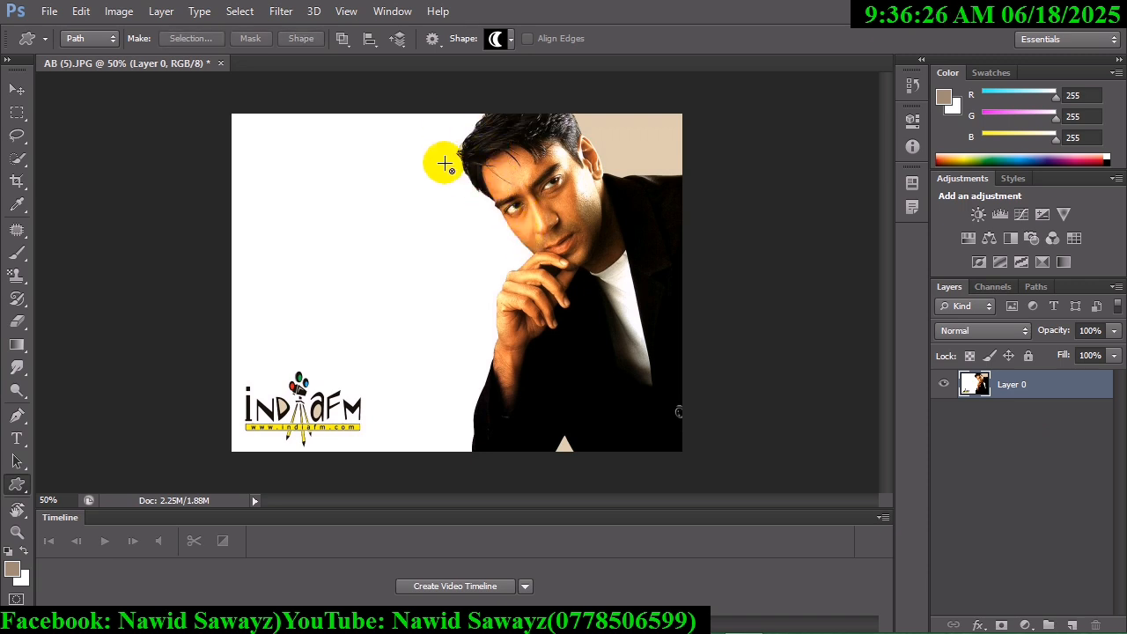
Add a Reveal All vector mask to Layer 0 and make the mask active
{"action": "left_click", "coordinate": [170, 15]}
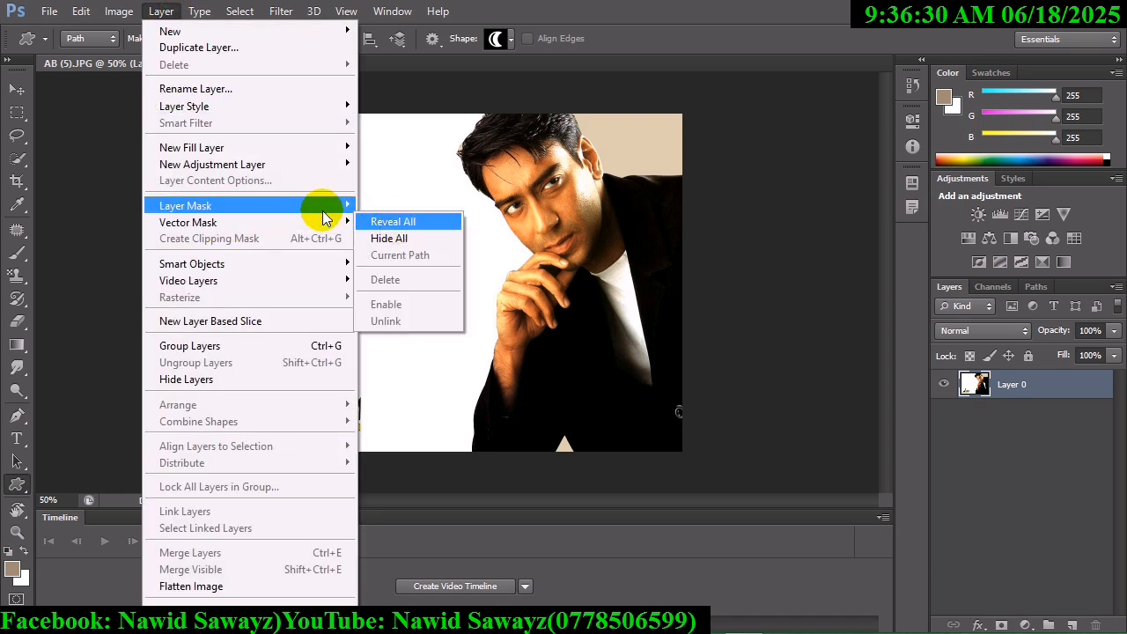
{"action": "mouse_move", "coordinate": [295, 223]}
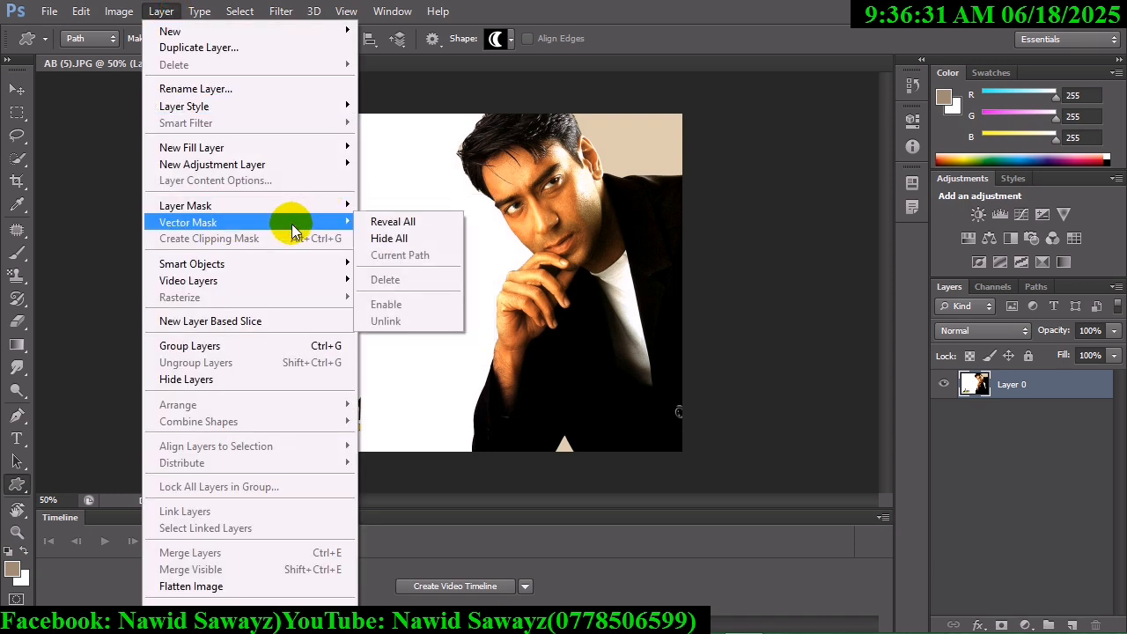
{"action": "left_click", "coordinate": [366, 223]}
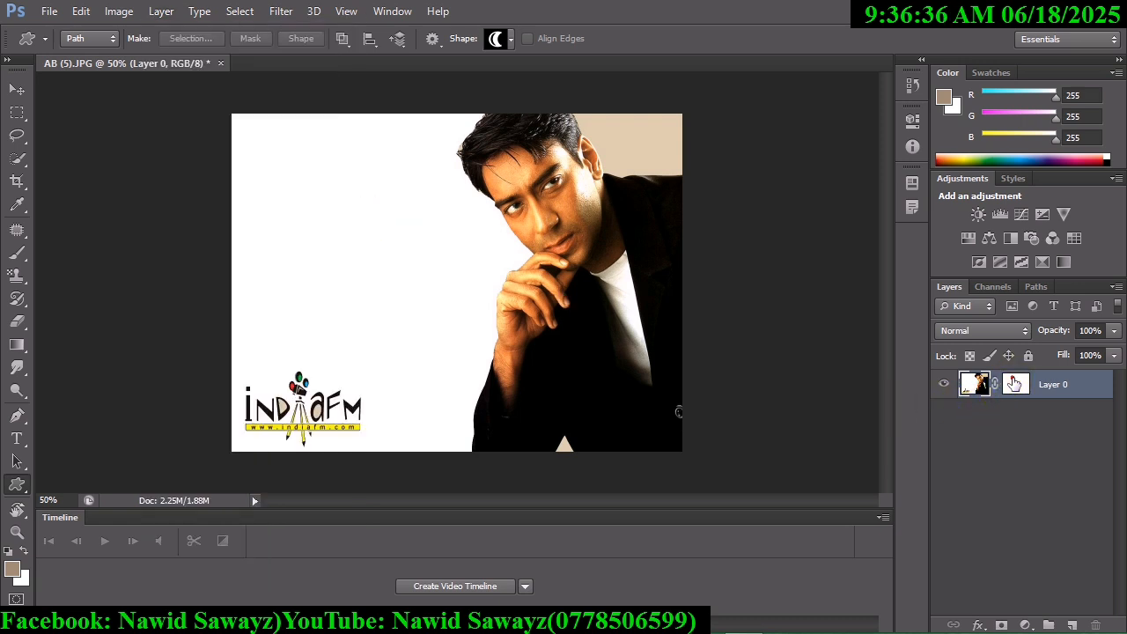
{"action": "left_click", "coordinate": [1014, 381]}
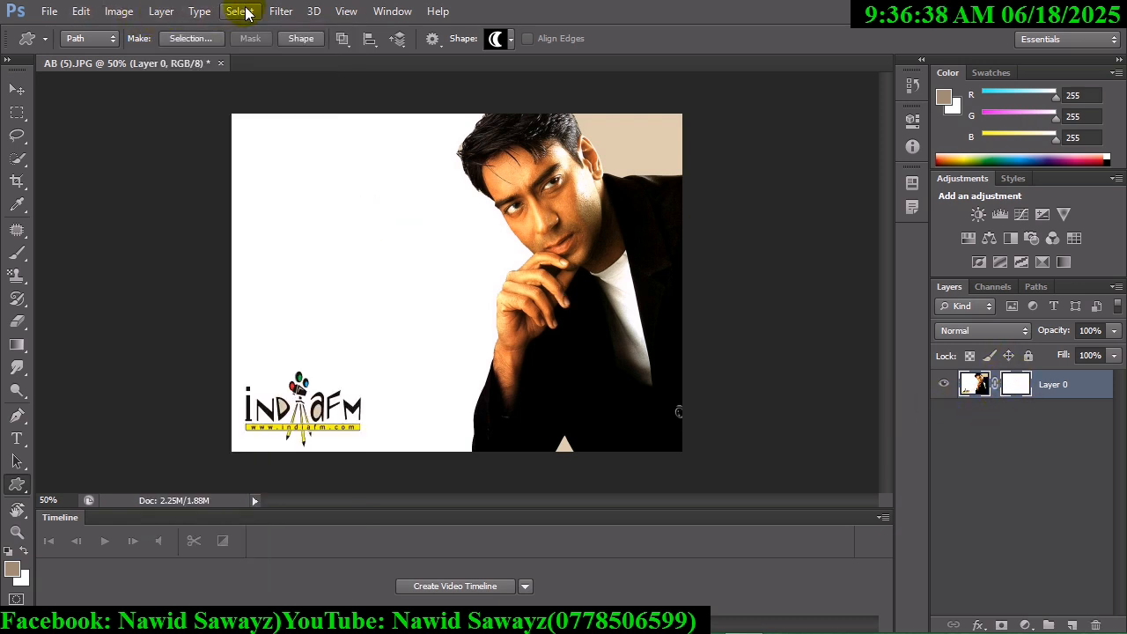
Draw the maple leaf custom shape in the vector mask over the man's face and chest, and return to the Move Tool
{"action": "left_click", "coordinate": [159, 11]}
{"action": "left_click", "coordinate": [436, 10]}
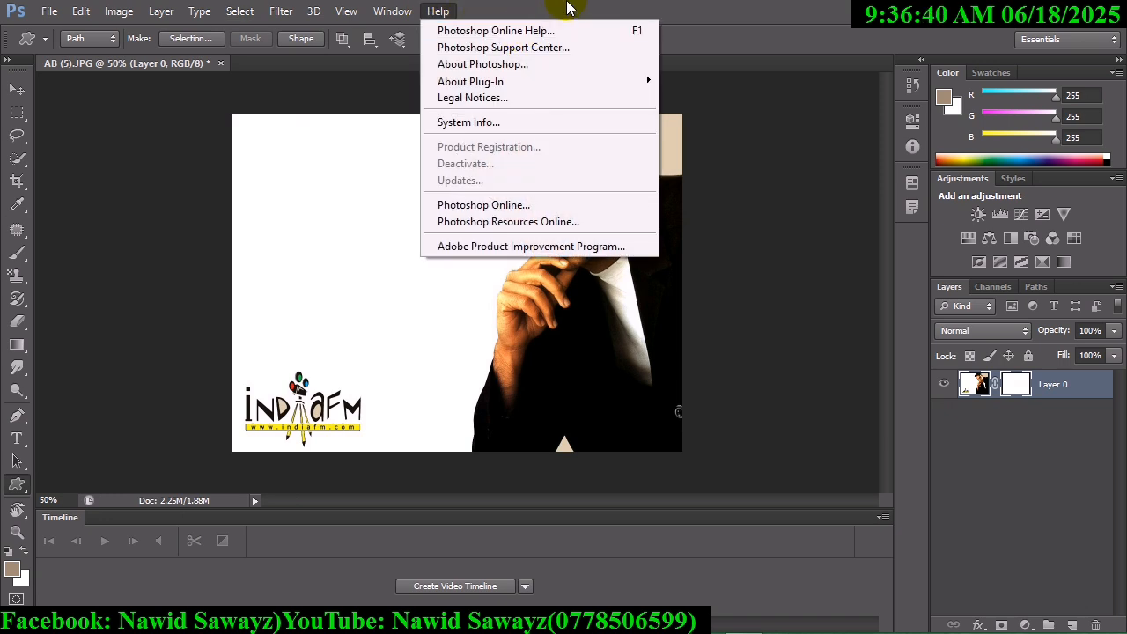
{"action": "left_click", "coordinate": [602, 7]}
{"action": "left_click", "coordinate": [503, 42]}
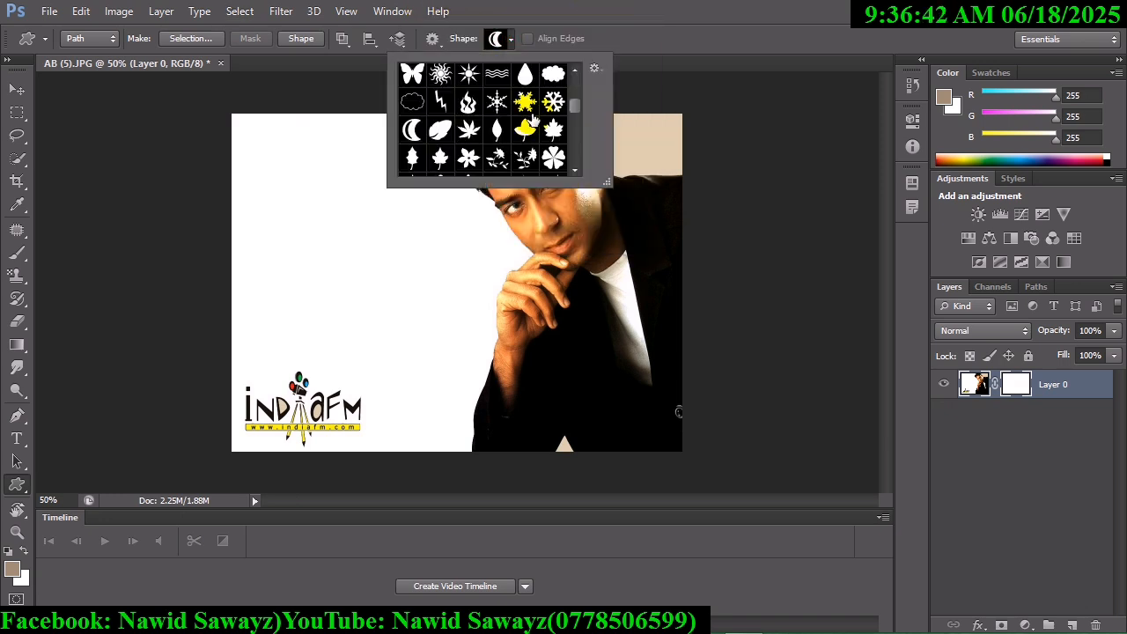
{"action": "double_click", "coordinate": [555, 132]}
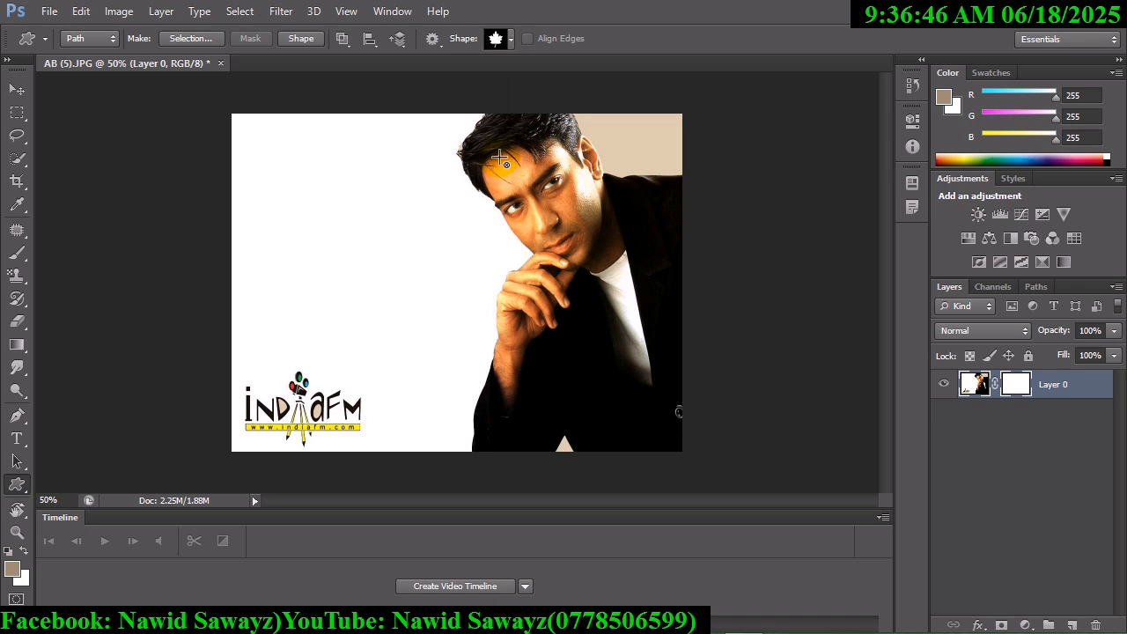
{"action": "left_click_drag", "start_coordinate": [500, 159], "coordinate": [532, 214]}
{"action": "left_click_drag", "start_coordinate": [581, 311], "coordinate": [617, 428]}
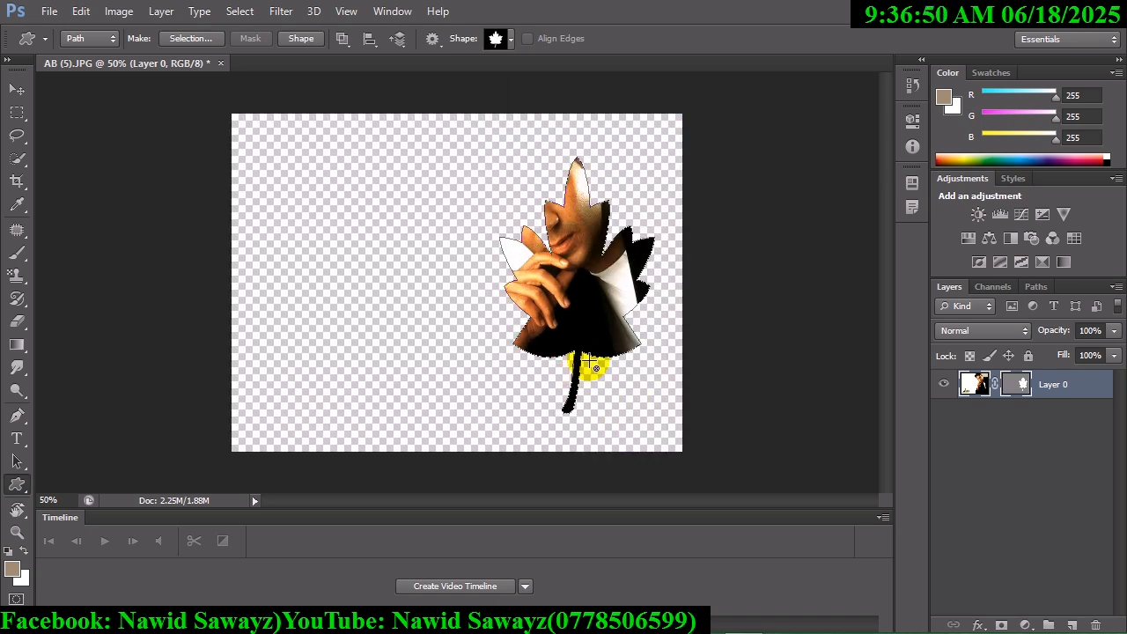
{"action": "left_click", "coordinate": [18, 92]}
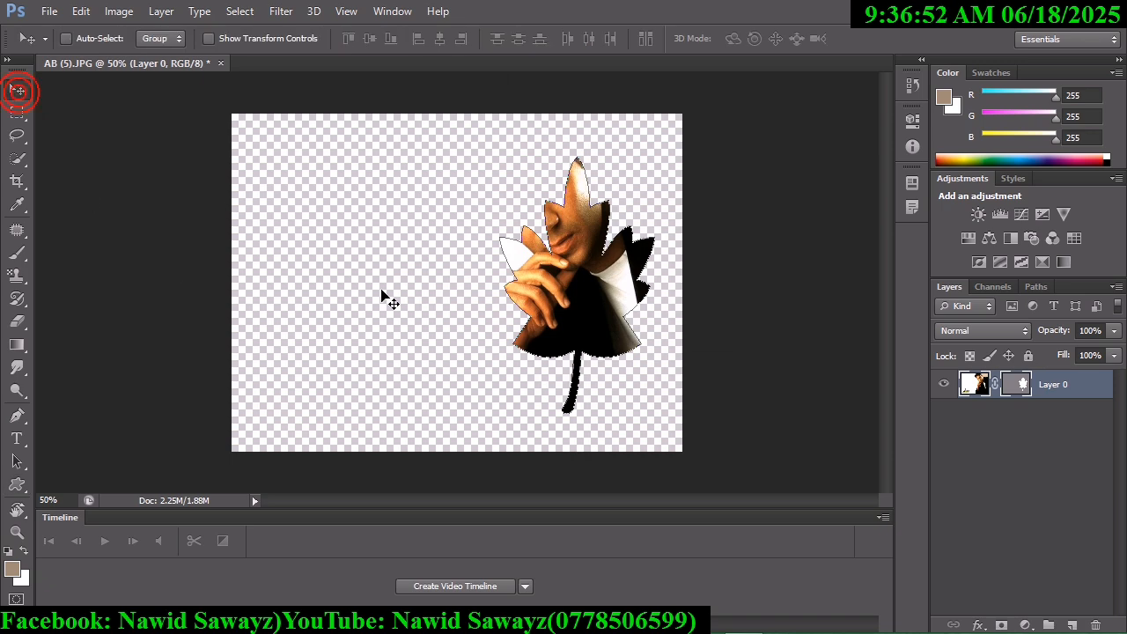
{"action": "left_click", "coordinate": [162, 11]}
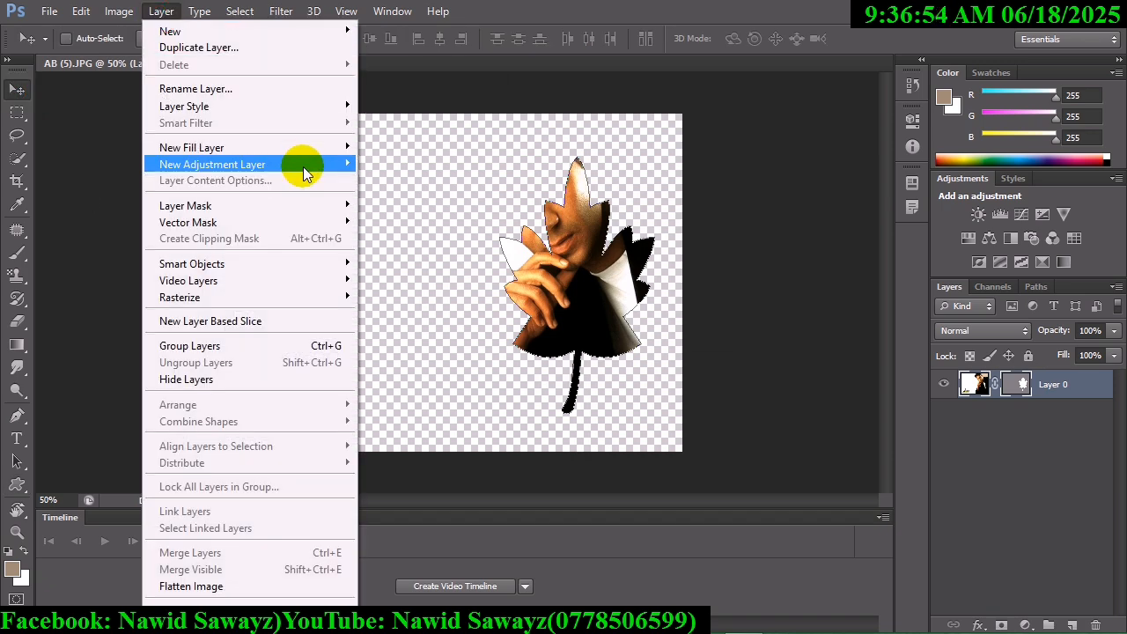
{"action": "mouse_move", "coordinate": [221, 146]}
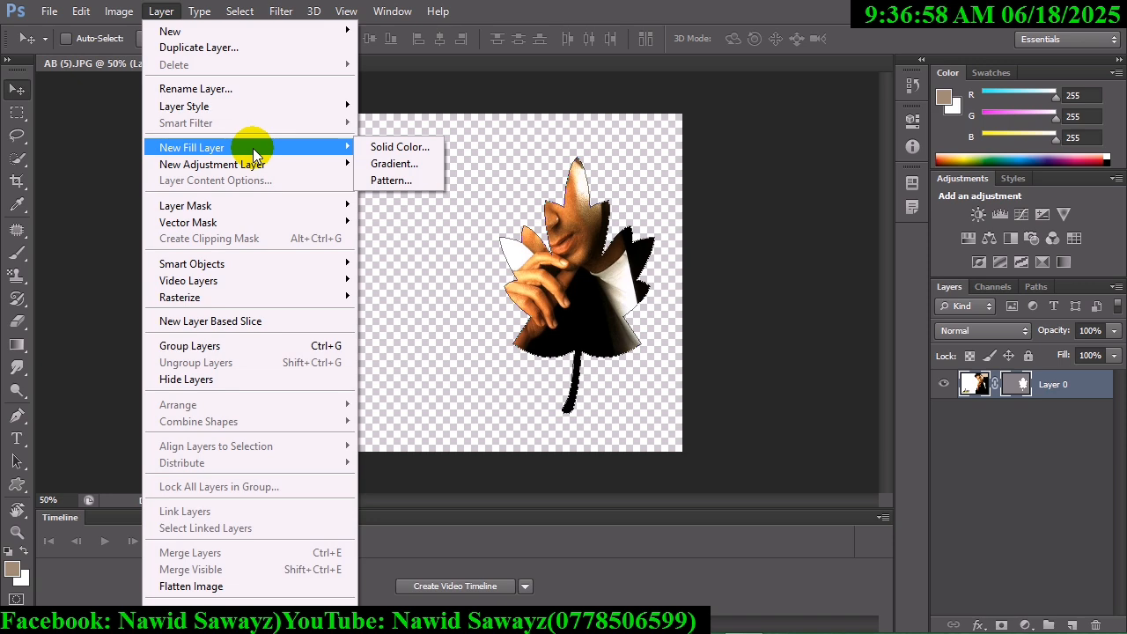
{"action": "left_click", "coordinate": [575, 191]}
Close AB (5) without saving, and open the image 1 (14) - Copy from the Pictures folder
{"action": "key", "text": "ctrl+w"}
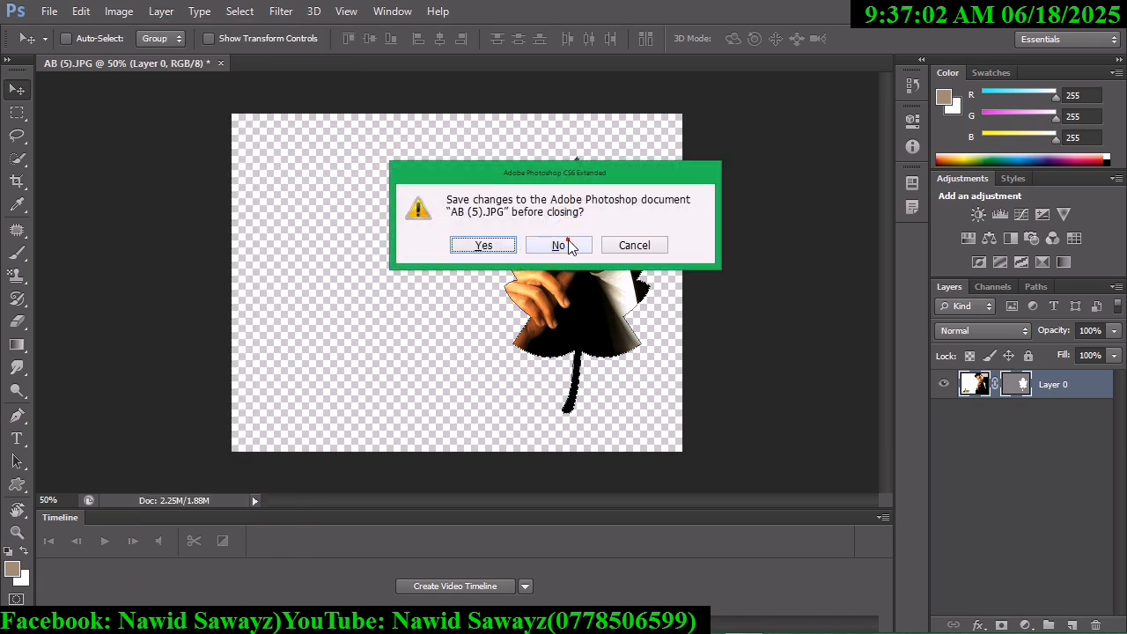
{"action": "left_click", "coordinate": [564, 244]}
{"action": "key", "text": "ctrl+o"}
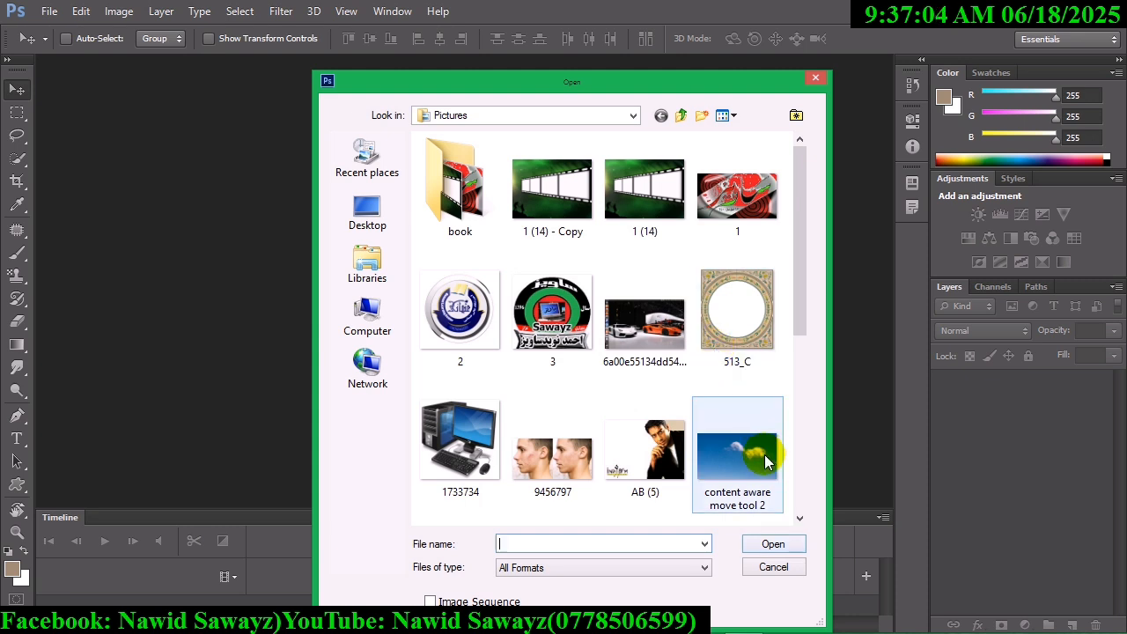
{"action": "left_click", "coordinate": [806, 216]}
{"action": "double_click", "coordinate": [552, 189]}
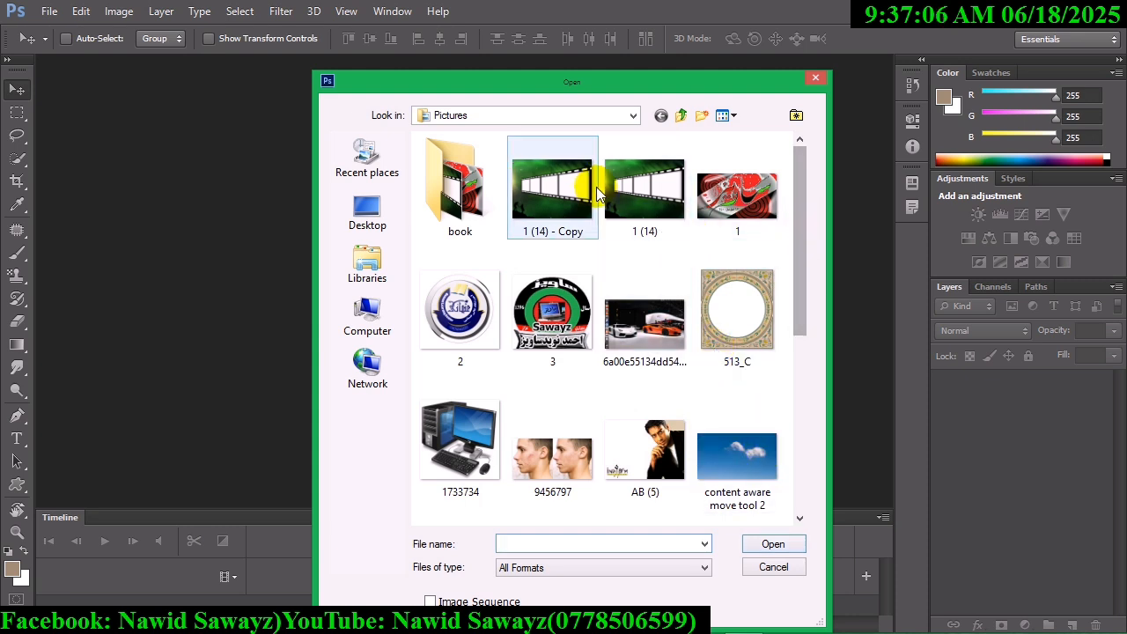
Make a rectangular marquee selection in the green area below the film strip, overlapping its lower edge
{"action": "left_click", "coordinate": [17, 111]}
{"action": "left_click_drag", "start_coordinate": [326, 321], "coordinate": [604, 451]}
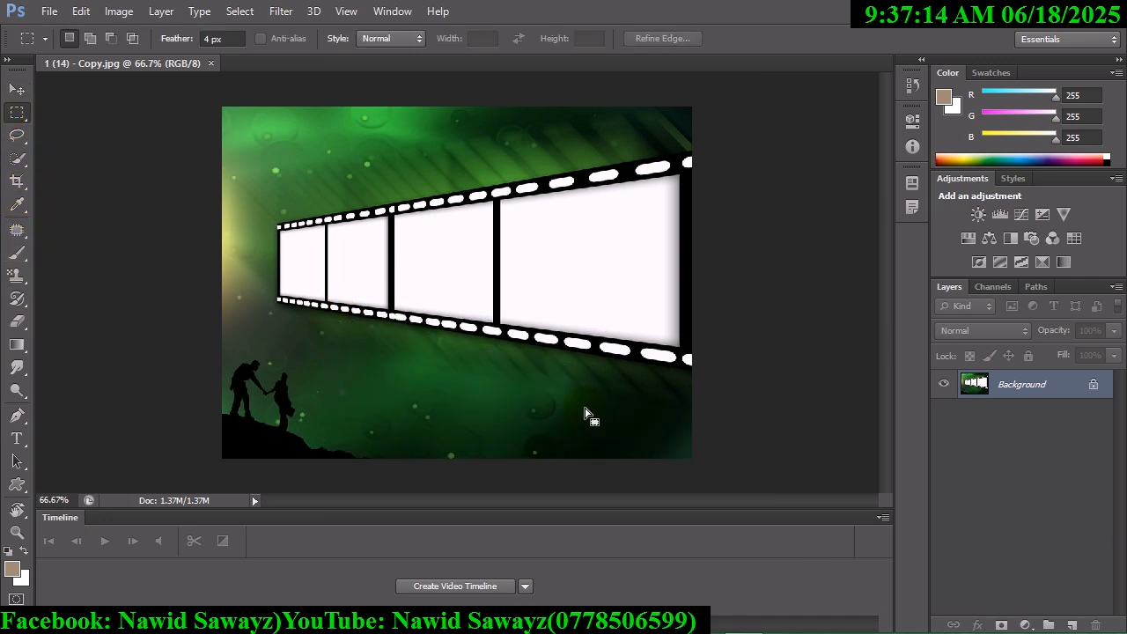
Add a Solid Color fill layer in bright pink over the selection, and undo it
{"action": "left_click", "coordinate": [149, 12]}
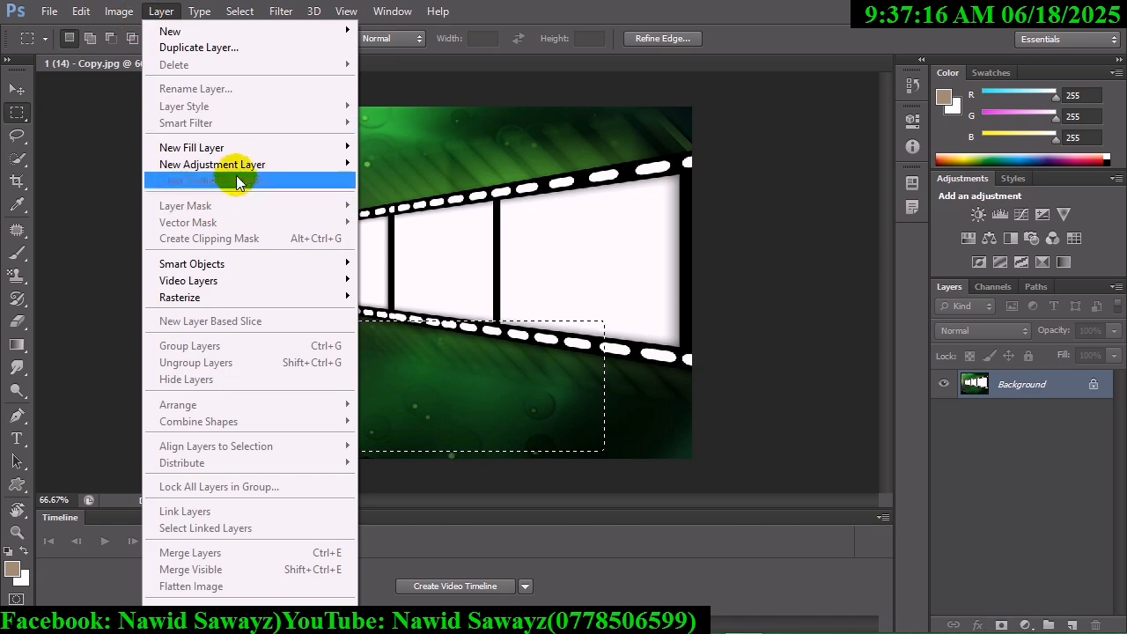
{"action": "mouse_move", "coordinate": [280, 148]}
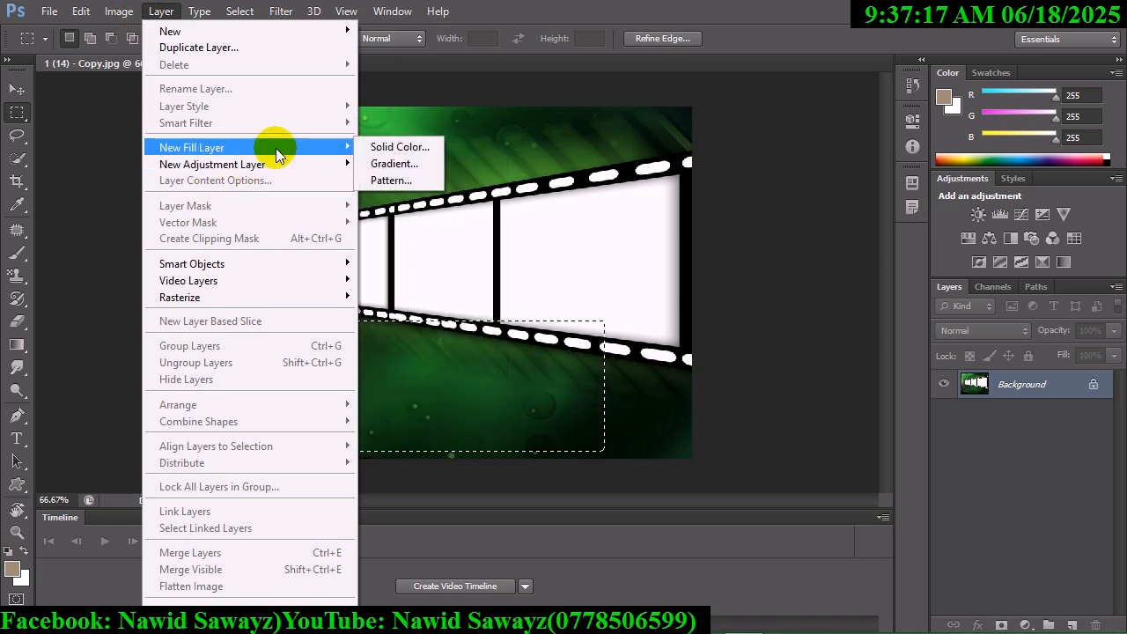
{"action": "left_click", "coordinate": [406, 152]}
{"action": "left_click", "coordinate": [716, 217]}
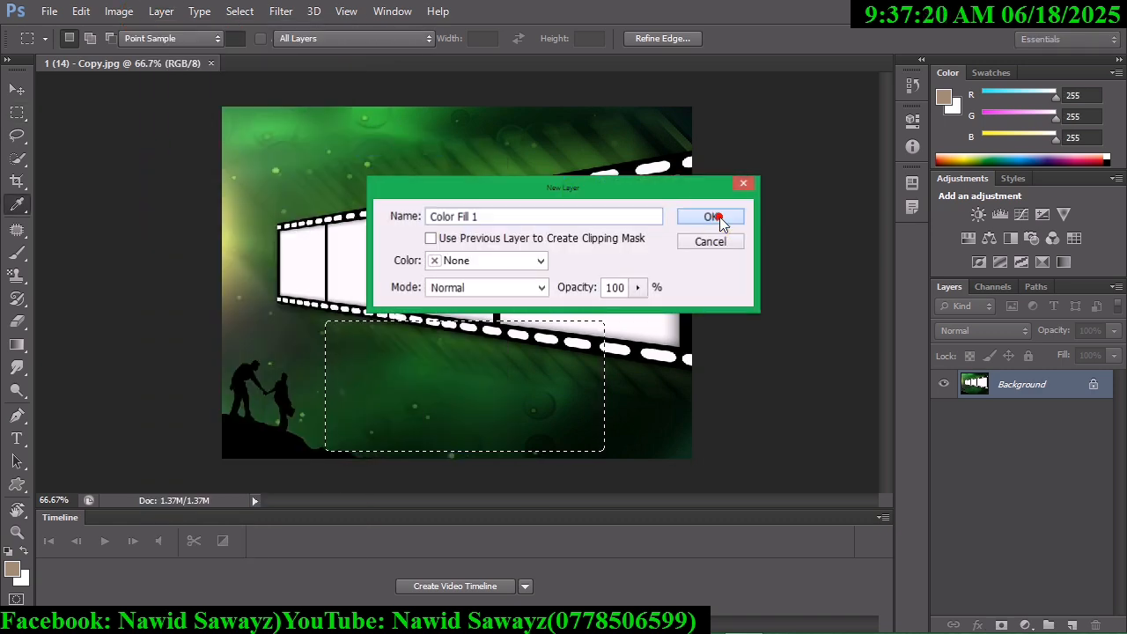
{"action": "left_click_drag", "start_coordinate": [537, 134], "coordinate": [744, 167]}
{"action": "mouse_move", "coordinate": [697, 235]}
{"action": "left_mouse_down"}
{"action": "mouse_move", "coordinate": [754, 256]}
{"action": "mouse_move", "coordinate": [771, 226]}
{"action": "mouse_move", "coordinate": [691, 218]}
{"action": "left_mouse_up"}
{"action": "left_click", "coordinate": [737, 235]}
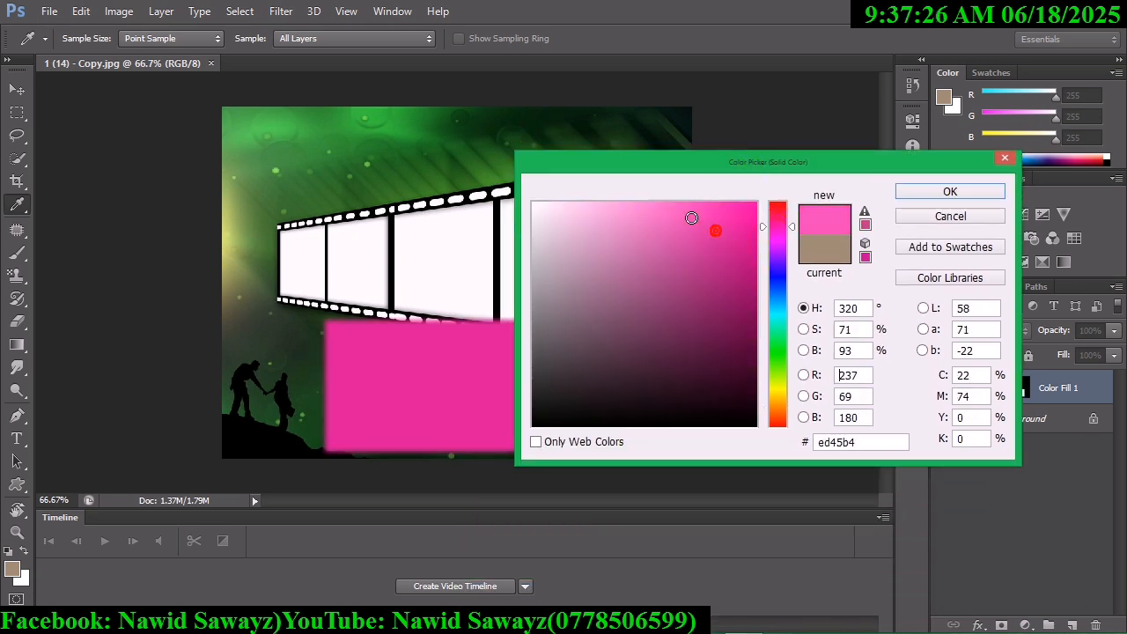
{"action": "left_click", "coordinate": [924, 190]}
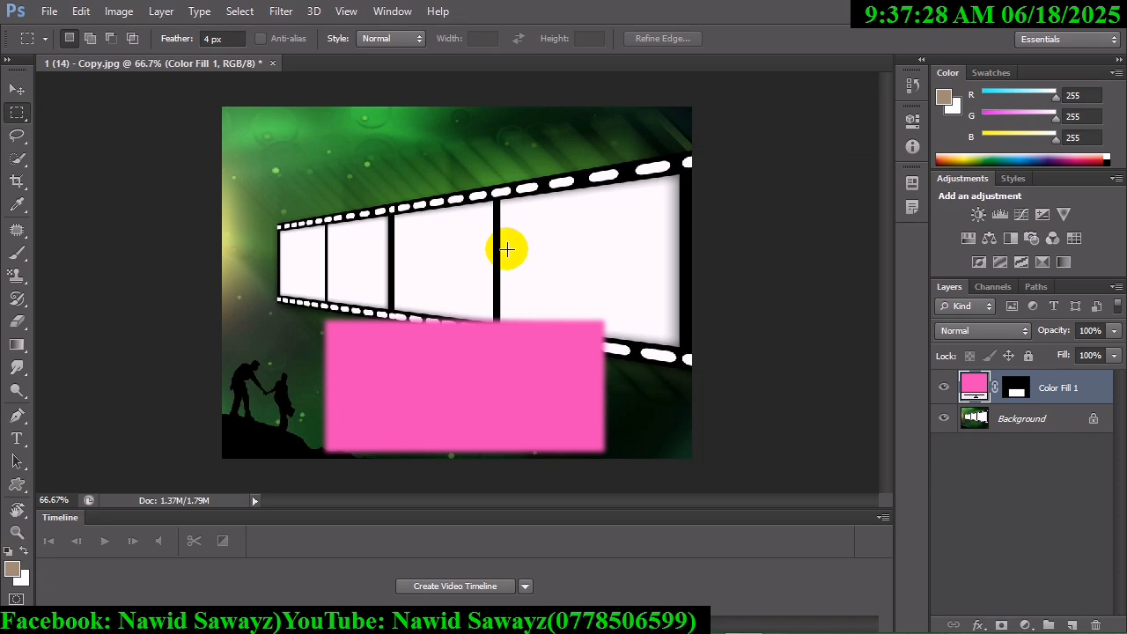
{"action": "key", "text": "ctrl+z"}
Add a Gradient fill layer over the selection using the Ultra-Violet noise preset
{"action": "left_click", "coordinate": [120, 11]}
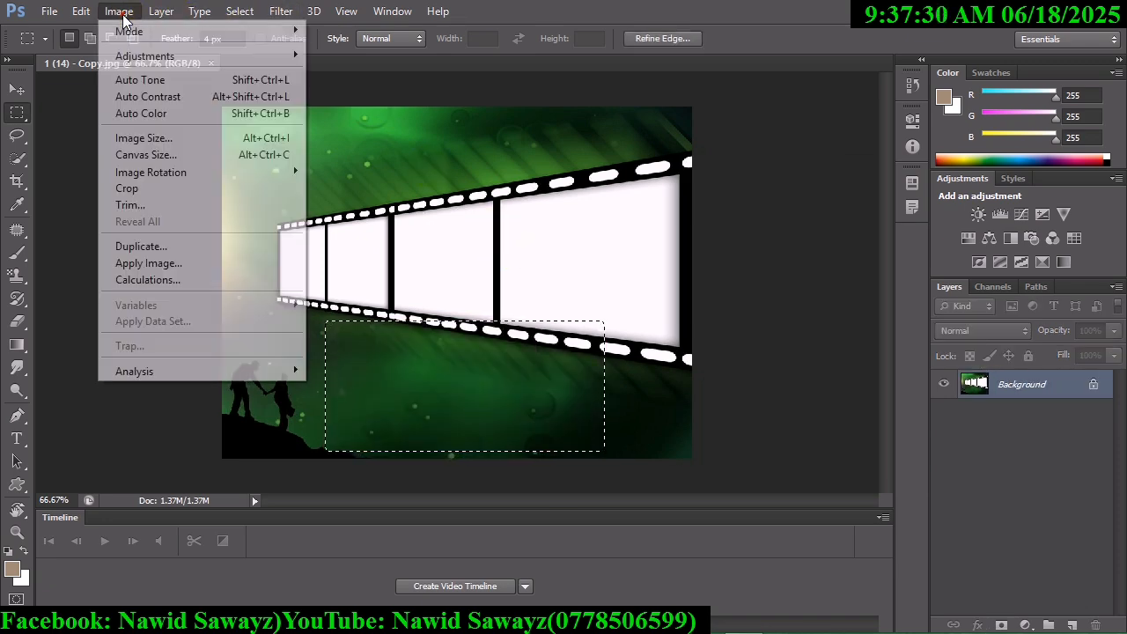
{"action": "mouse_move", "coordinate": [161, 11]}
{"action": "mouse_move", "coordinate": [271, 165]}
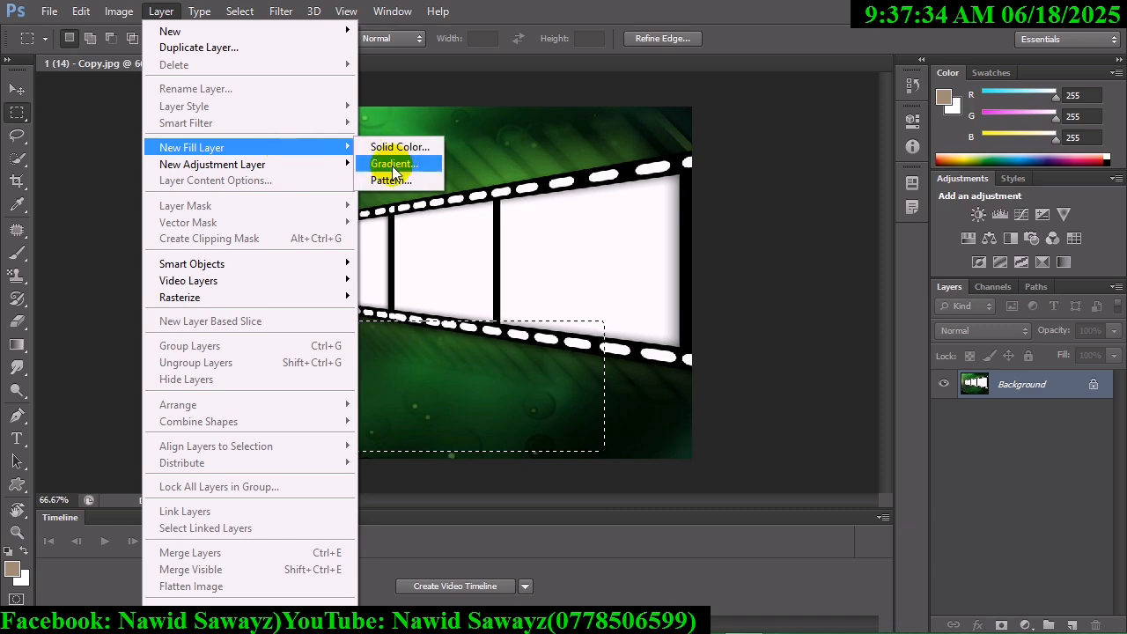
{"action": "left_click", "coordinate": [396, 166]}
{"action": "left_click", "coordinate": [728, 221]}
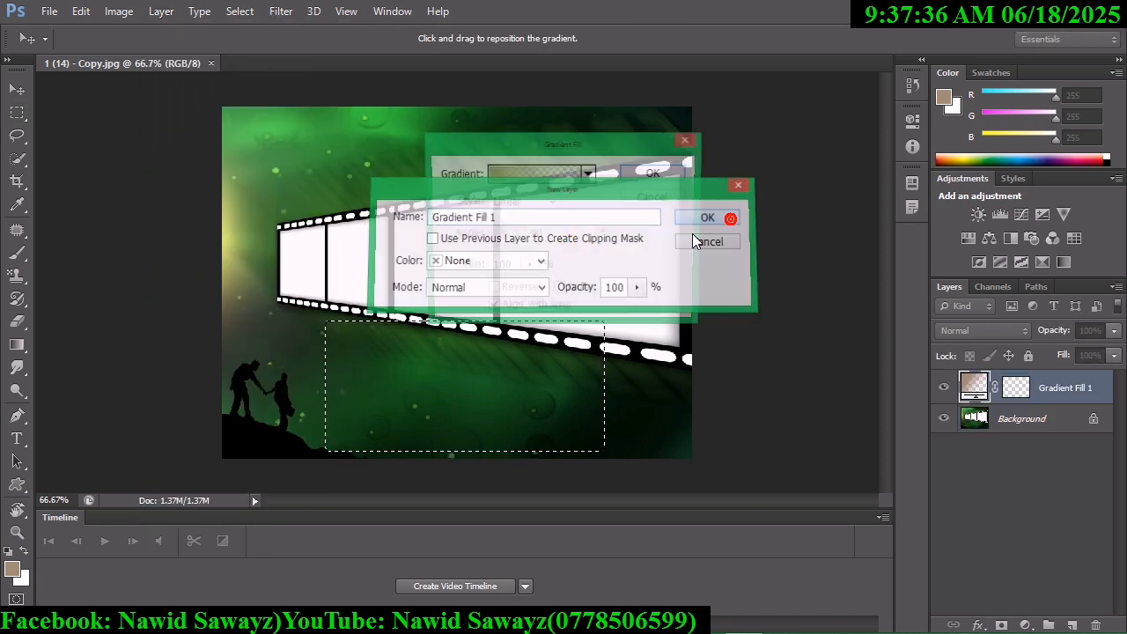
{"action": "left_click_drag", "start_coordinate": [542, 152], "coordinate": [818, 152]}
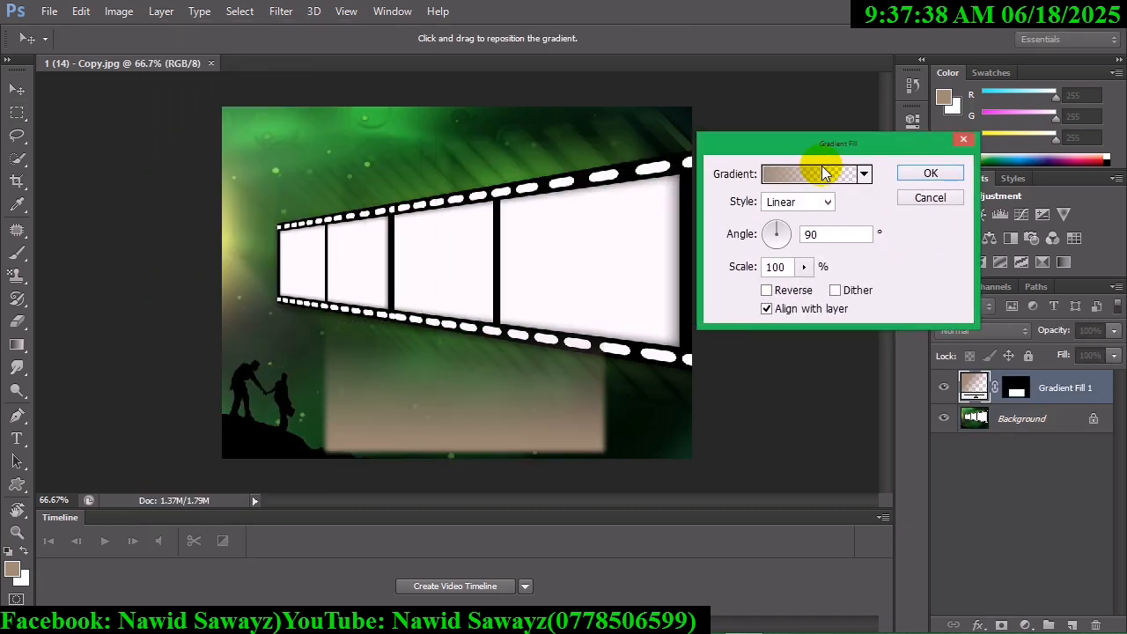
{"action": "left_click", "coordinate": [824, 174]}
{"action": "left_click", "coordinate": [574, 125]}
{"action": "left_click", "coordinate": [542, 118]}
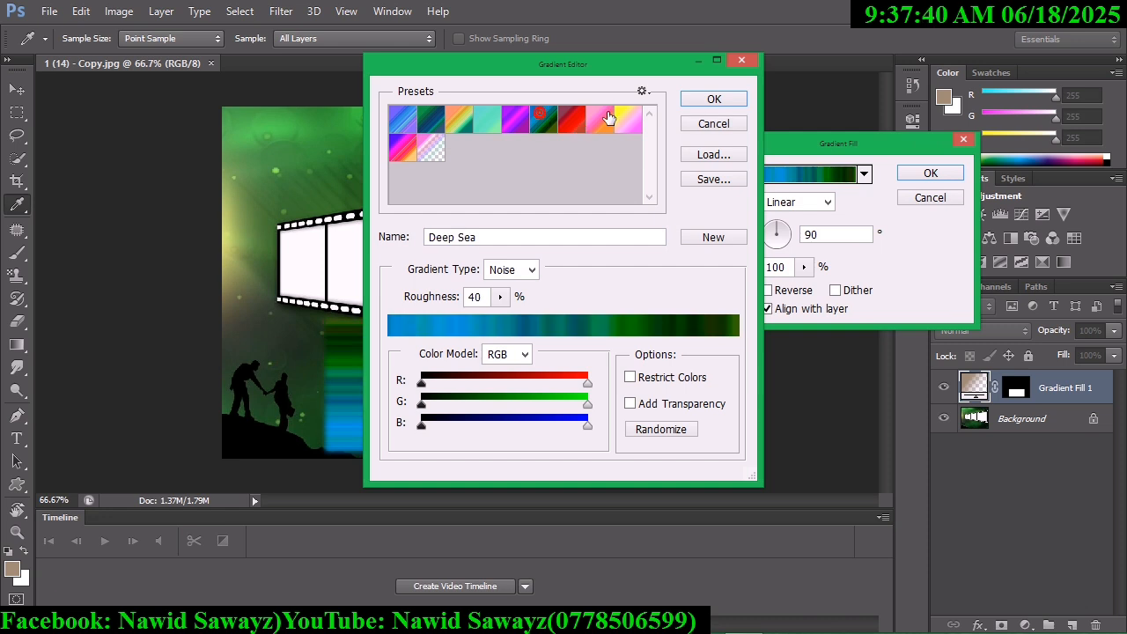
{"action": "left_click", "coordinate": [603, 117]}
{"action": "left_click", "coordinate": [624, 117]}
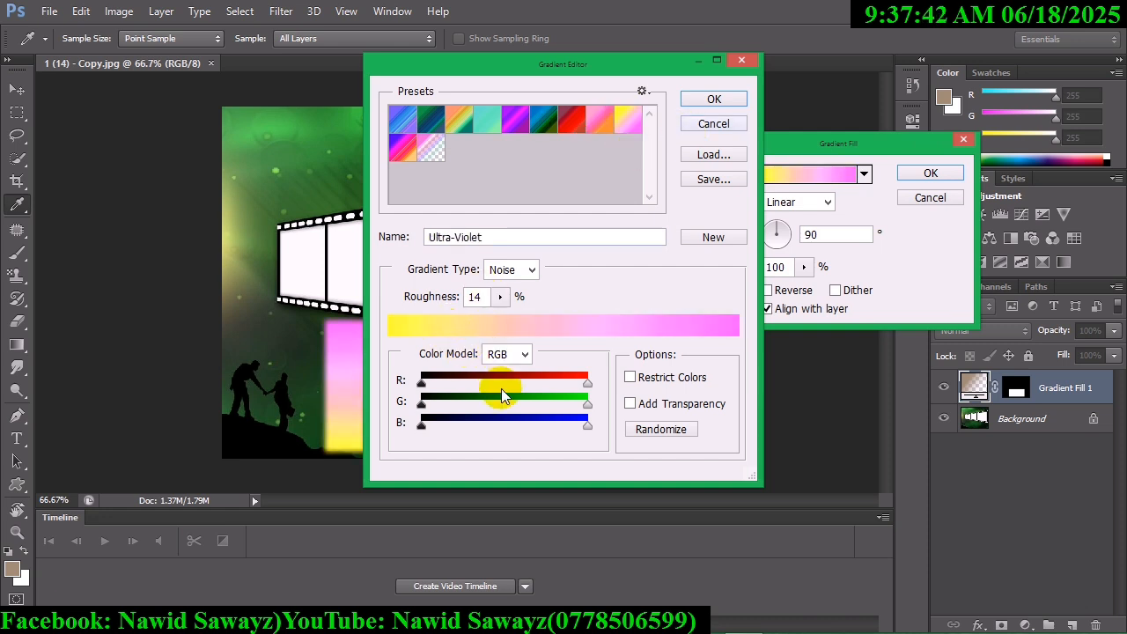
{"action": "left_click", "coordinate": [715, 99]}
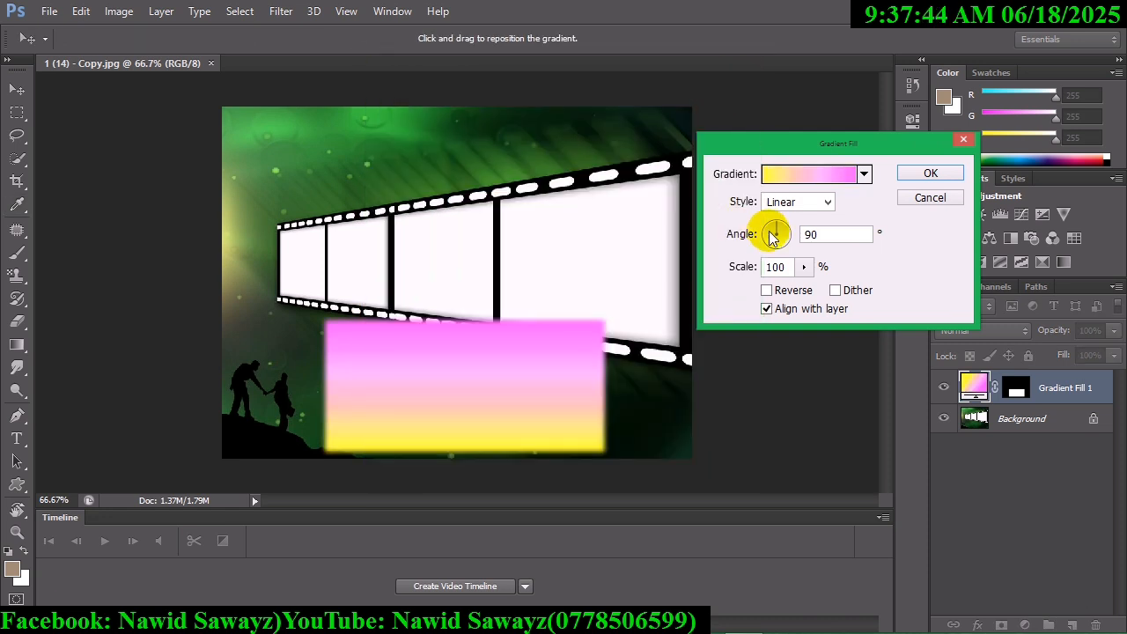
Set the gradient fill's scale to 41% and its angle to 129.52°
{"action": "left_click_drag", "start_coordinate": [774, 234], "coordinate": [789, 251]}
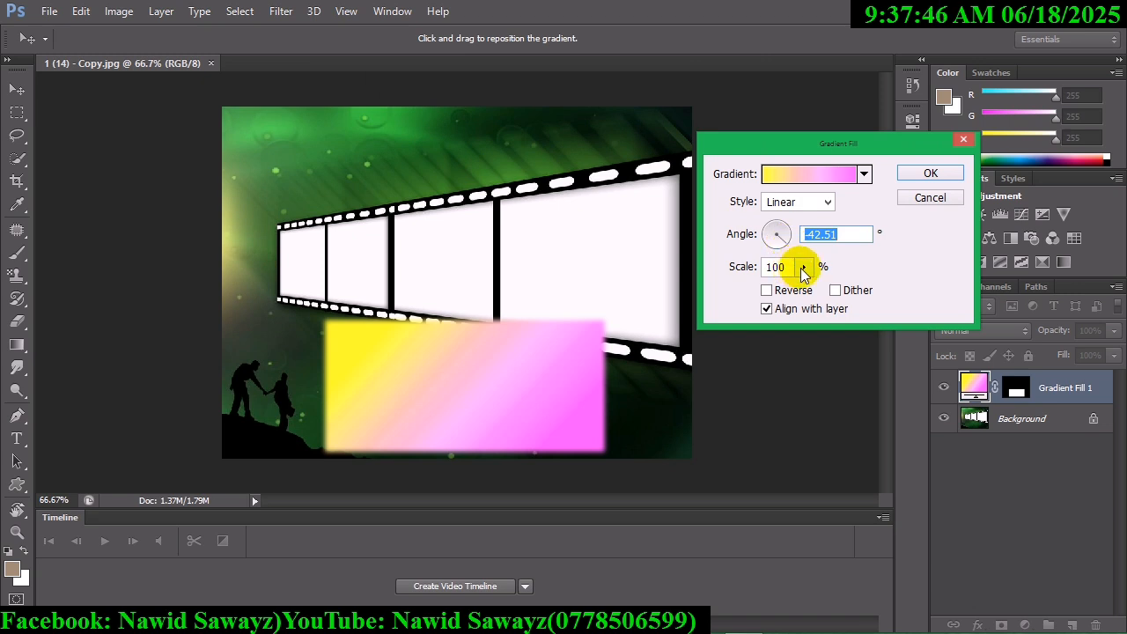
{"action": "left_click", "coordinate": [803, 267]}
{"action": "left_click_drag", "start_coordinate": [835, 295], "coordinate": [844, 296]}
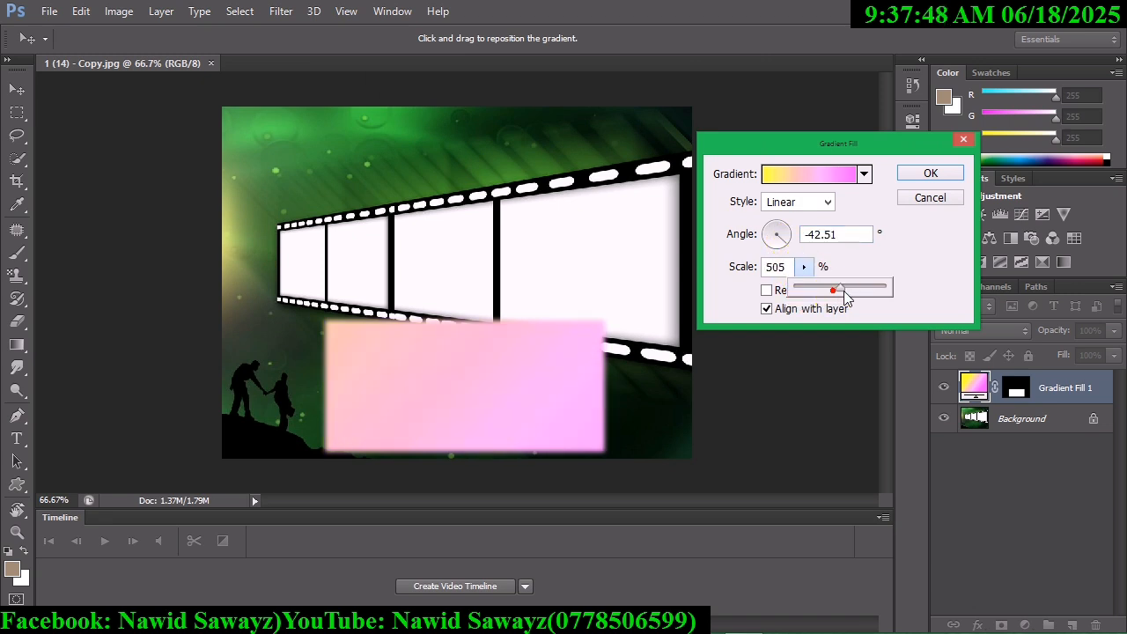
{"action": "left_click", "coordinate": [846, 234]}
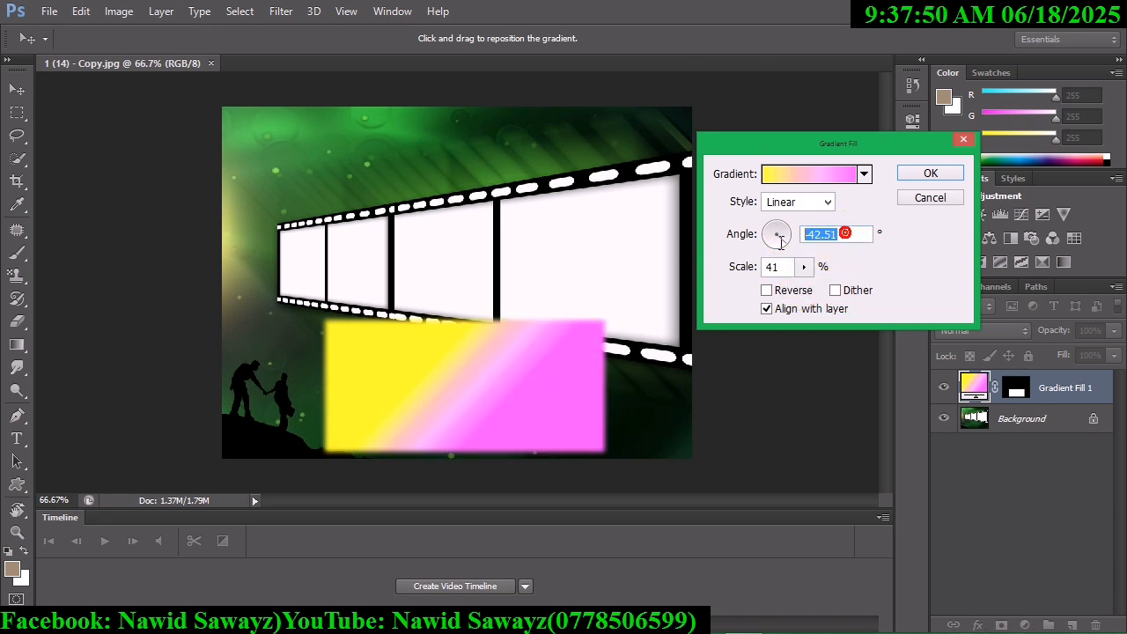
{"action": "left_click", "coordinate": [781, 238]}
{"action": "left_click_drag", "start_coordinate": [781, 238], "coordinate": [745, 201]}
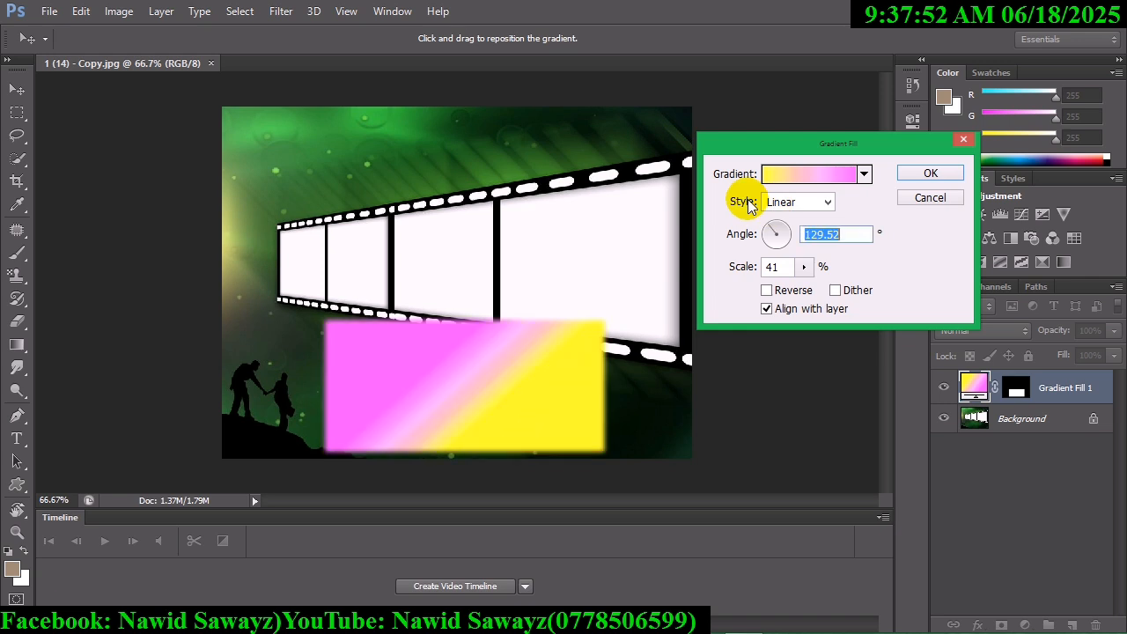
Change the gradient style to Angle, apply the fill, and undo the gradient fill layer
{"action": "left_click", "coordinate": [790, 210]}
{"action": "left_click", "coordinate": [787, 244]}
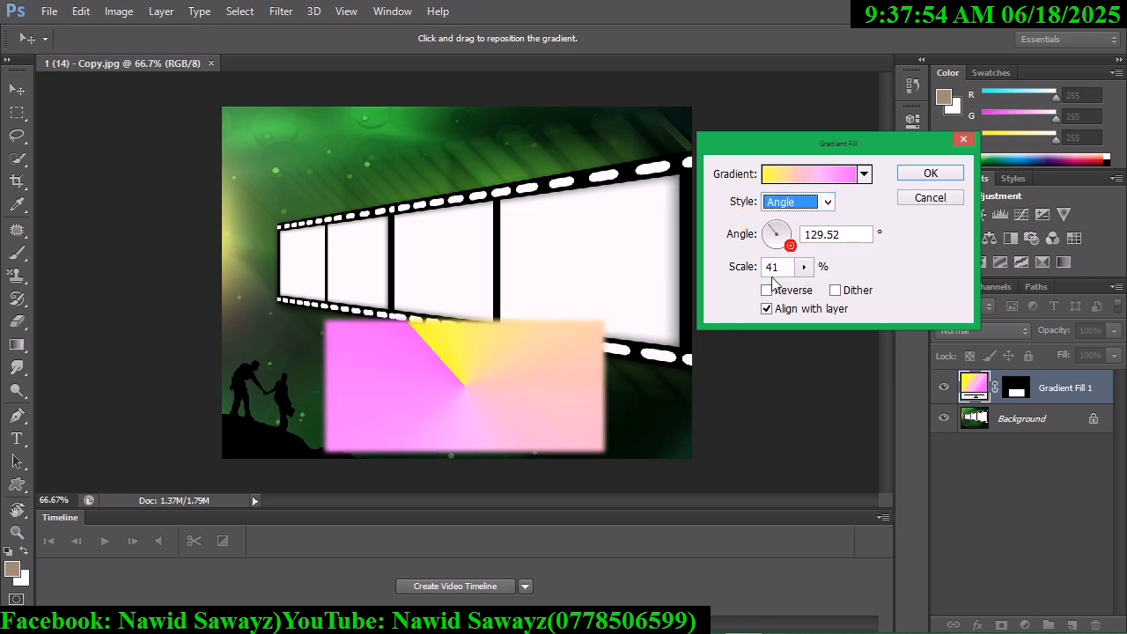
{"action": "left_click", "coordinate": [927, 174]}
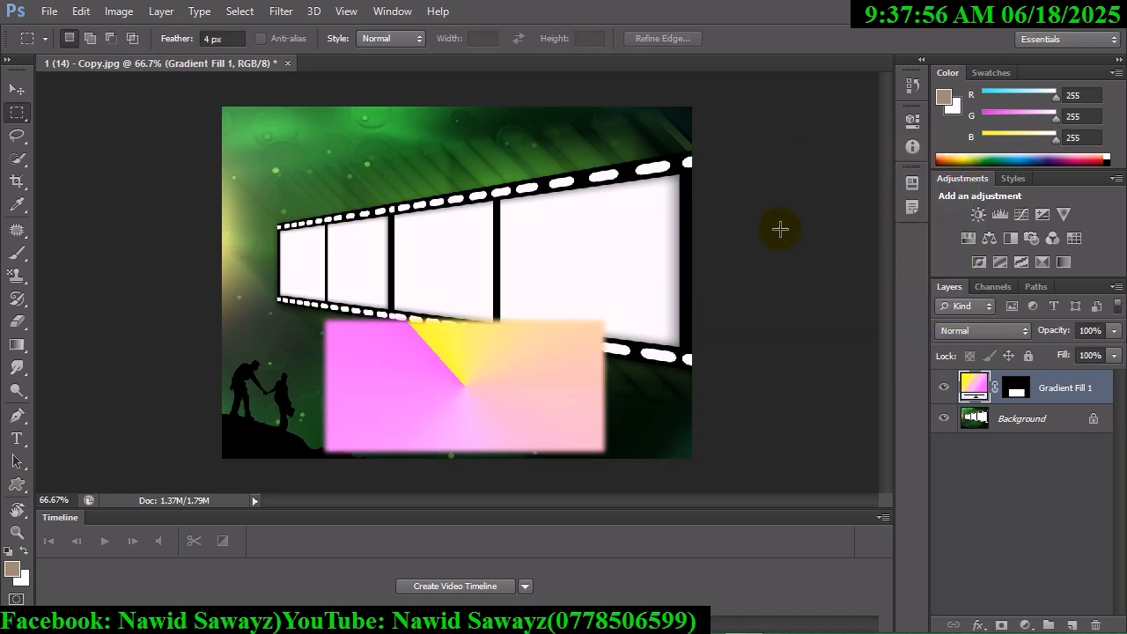
{"action": "key", "text": "ctrl+z"}
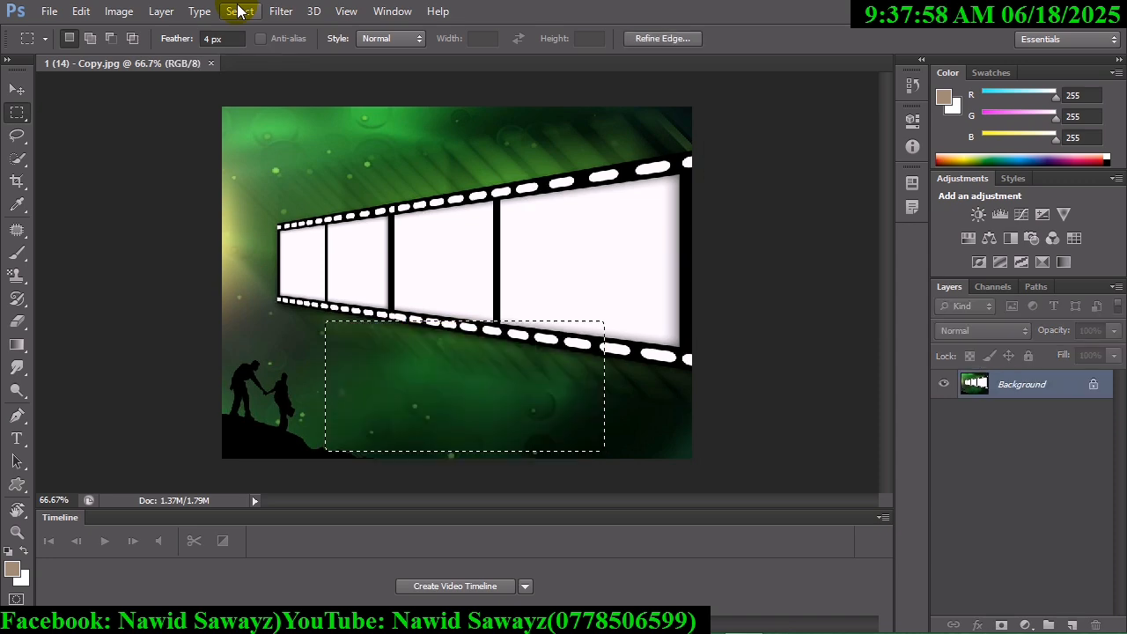
Add a Pattern fill layer over the selection and set the pattern scale to 139%
{"action": "left_click", "coordinate": [179, 16]}
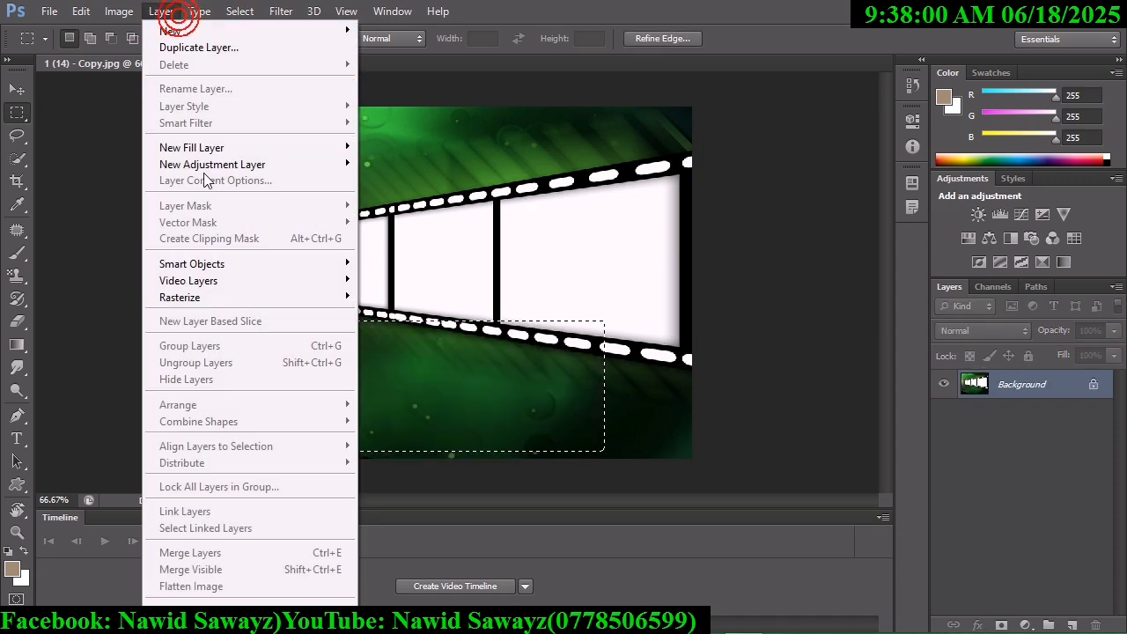
{"action": "mouse_move", "coordinate": [273, 146]}
{"action": "left_click", "coordinate": [372, 179]}
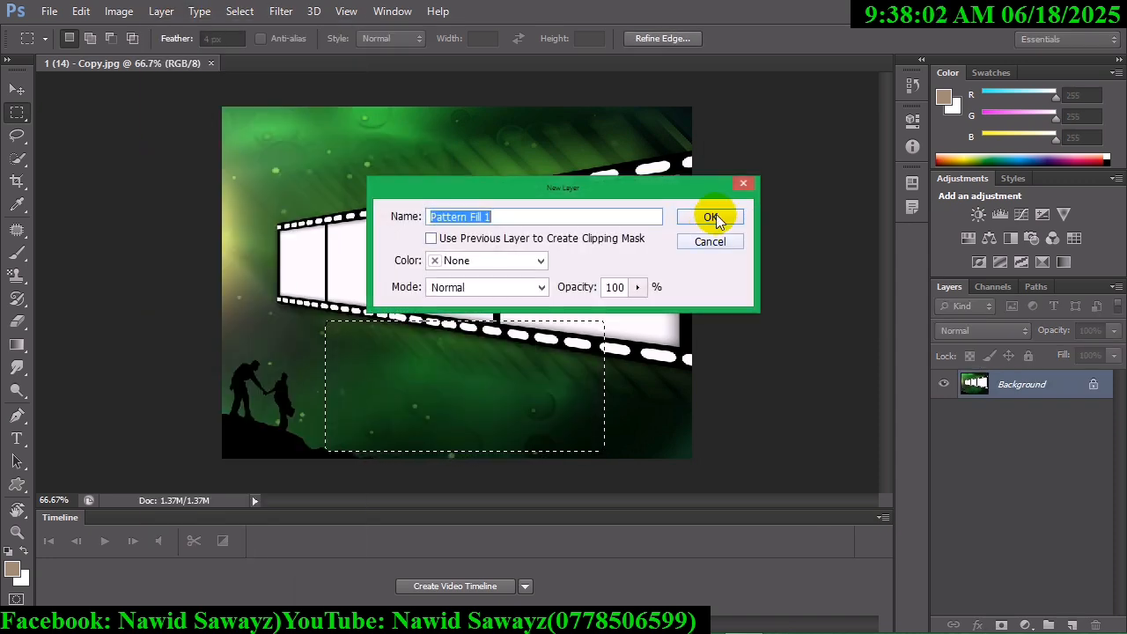
{"action": "left_click", "coordinate": [719, 219]}
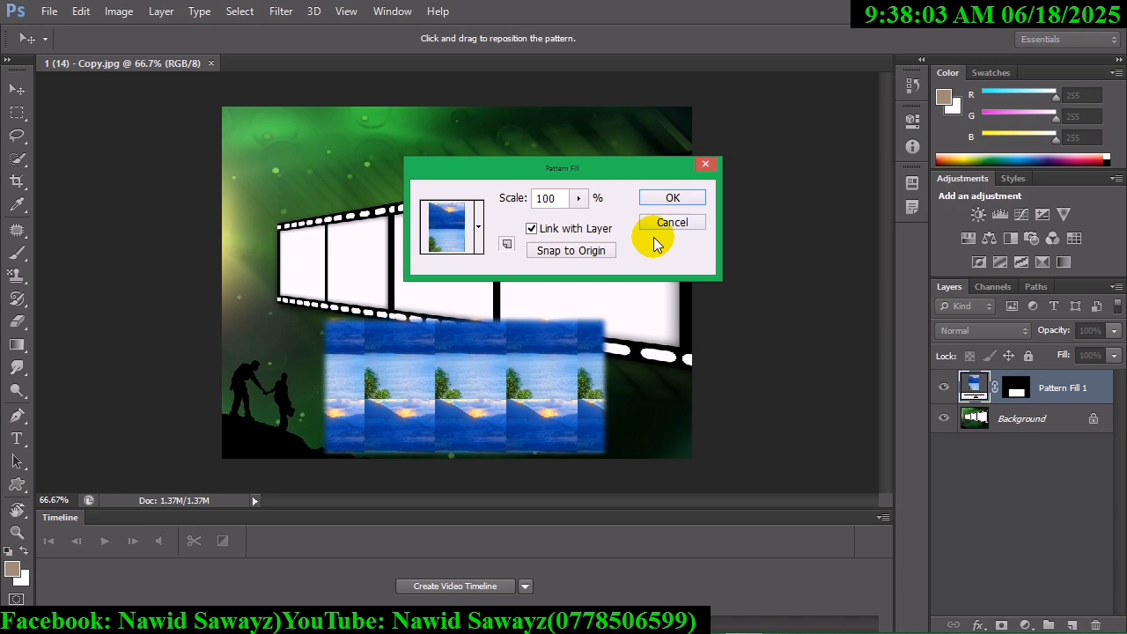
{"action": "left_click", "coordinate": [578, 199]}
{"action": "left_click_drag", "start_coordinate": [602, 221], "coordinate": [583, 221]}
Try several of the available patterns in the fill, ending with the multicoloured striped one
{"action": "left_click", "coordinate": [466, 226]}
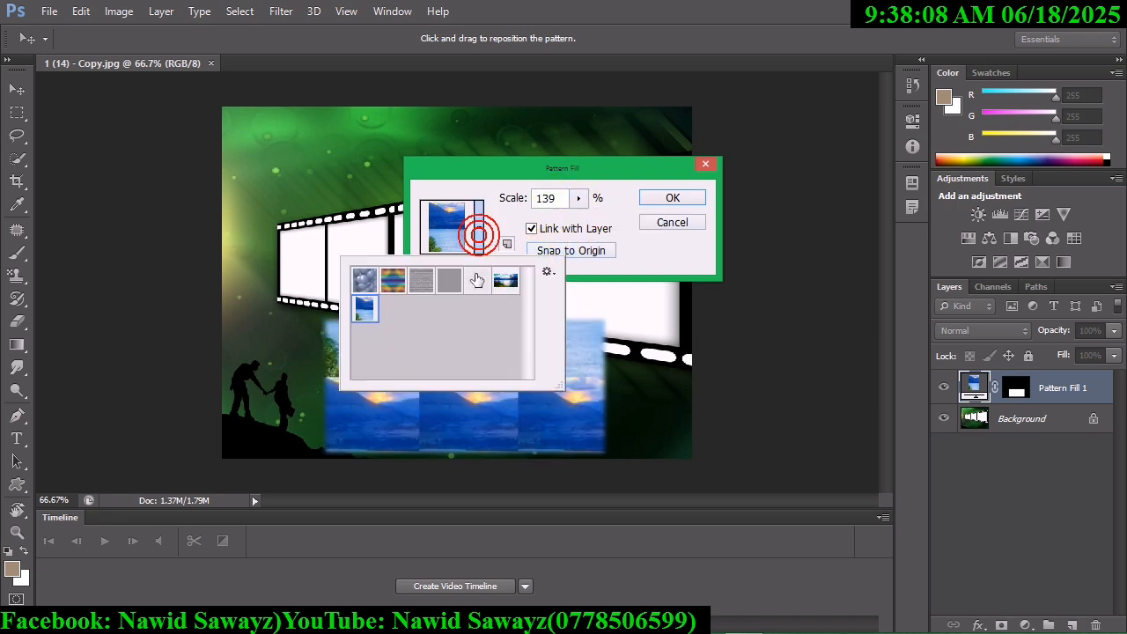
{"action": "left_click", "coordinate": [449, 281]}
{"action": "left_click", "coordinate": [477, 280]}
{"action": "left_click", "coordinate": [504, 281]}
{"action": "left_click", "coordinate": [393, 281]}
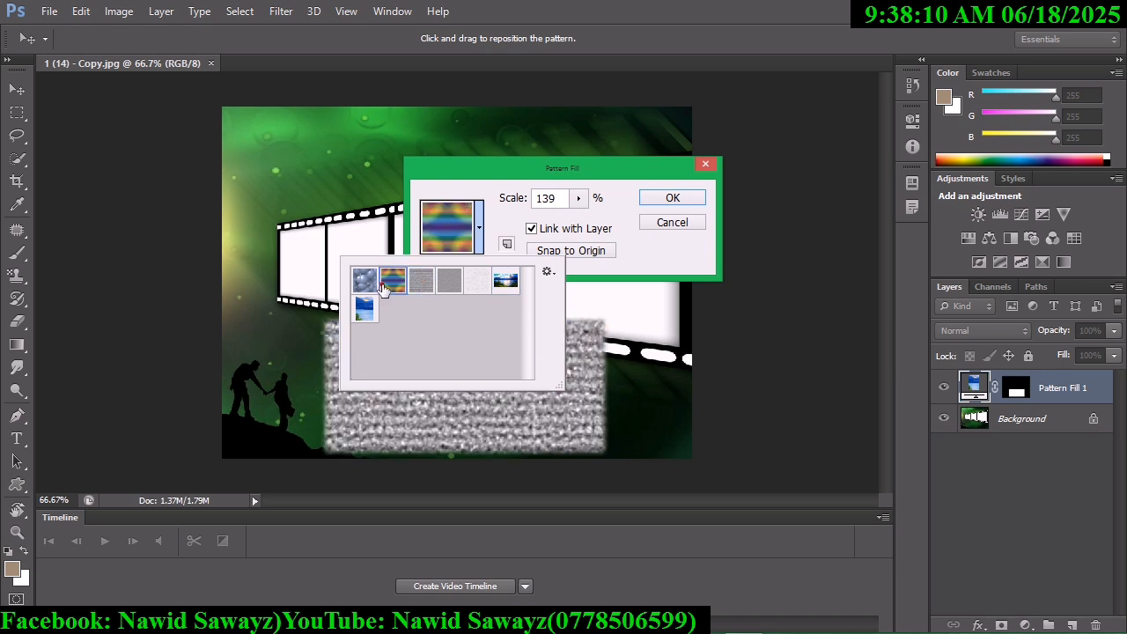
Replace the current patterns with the Erodible Textures set without saving them, and apply the fourth grey texture to the fill
{"action": "left_click", "coordinate": [548, 271]}
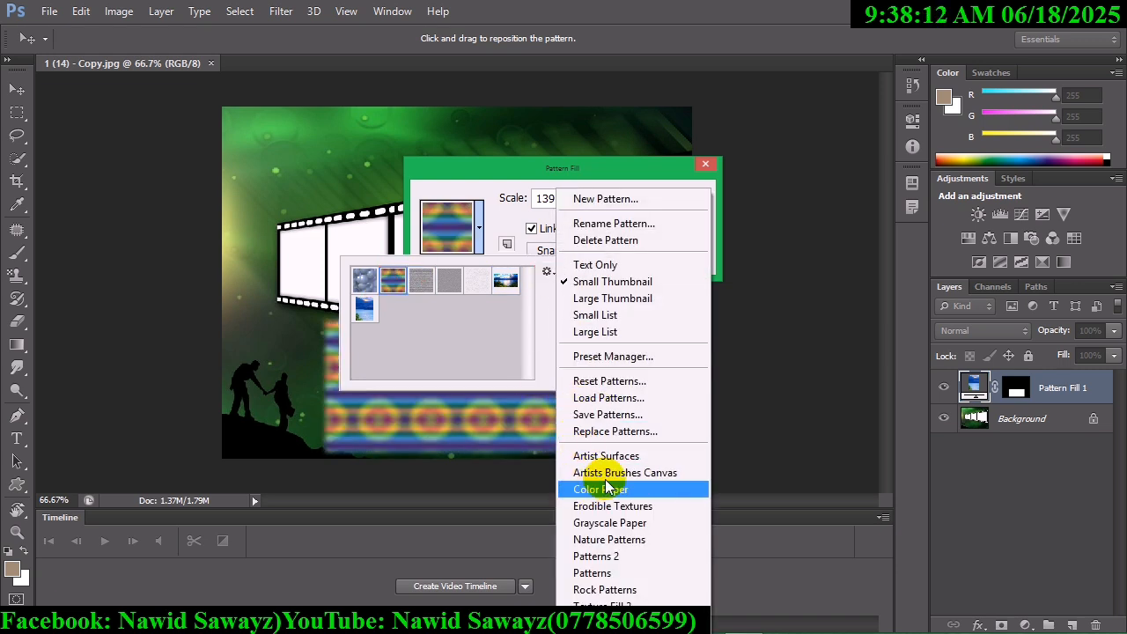
{"action": "left_click", "coordinate": [600, 508]}
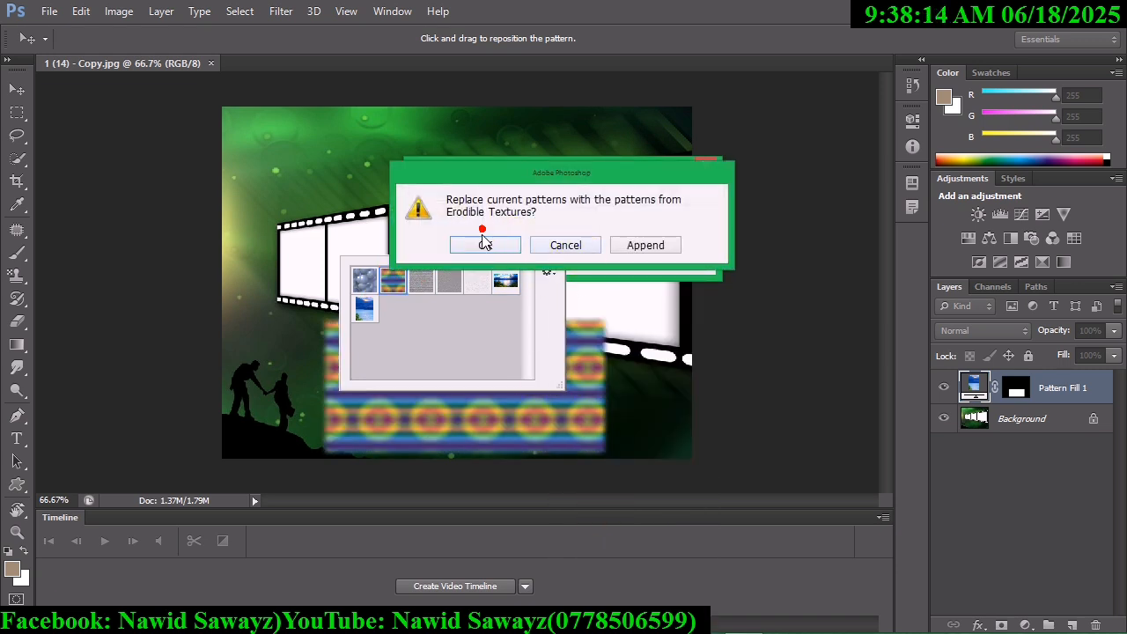
{"action": "left_click", "coordinate": [485, 245]}
{"action": "left_click", "coordinate": [484, 245]}
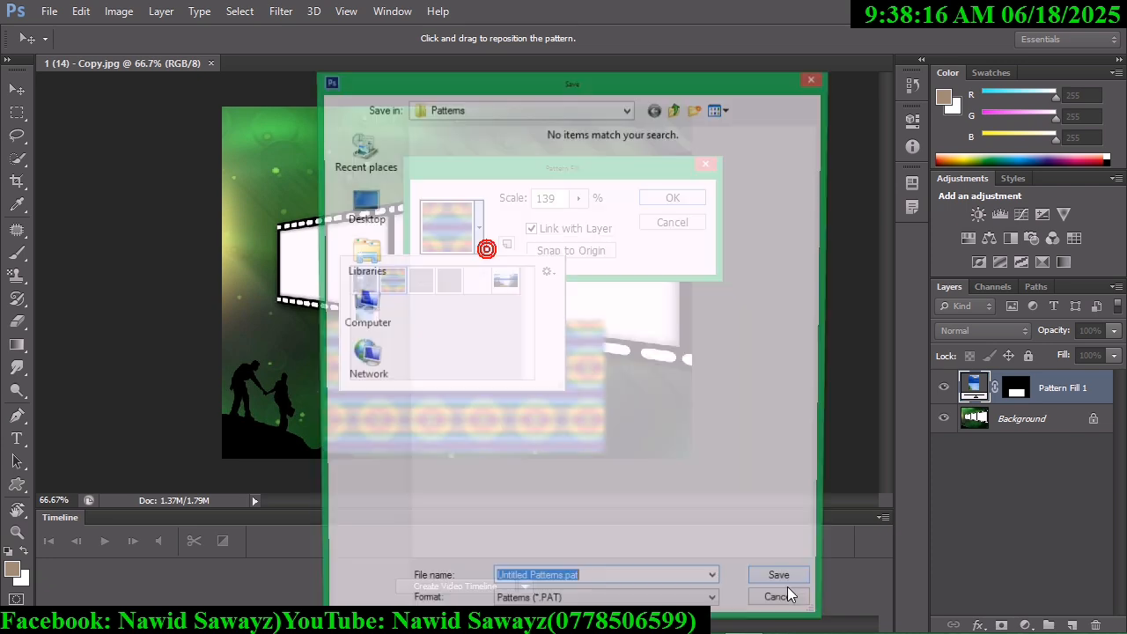
{"action": "left_click", "coordinate": [787, 611]}
{"action": "left_click", "coordinate": [474, 283]}
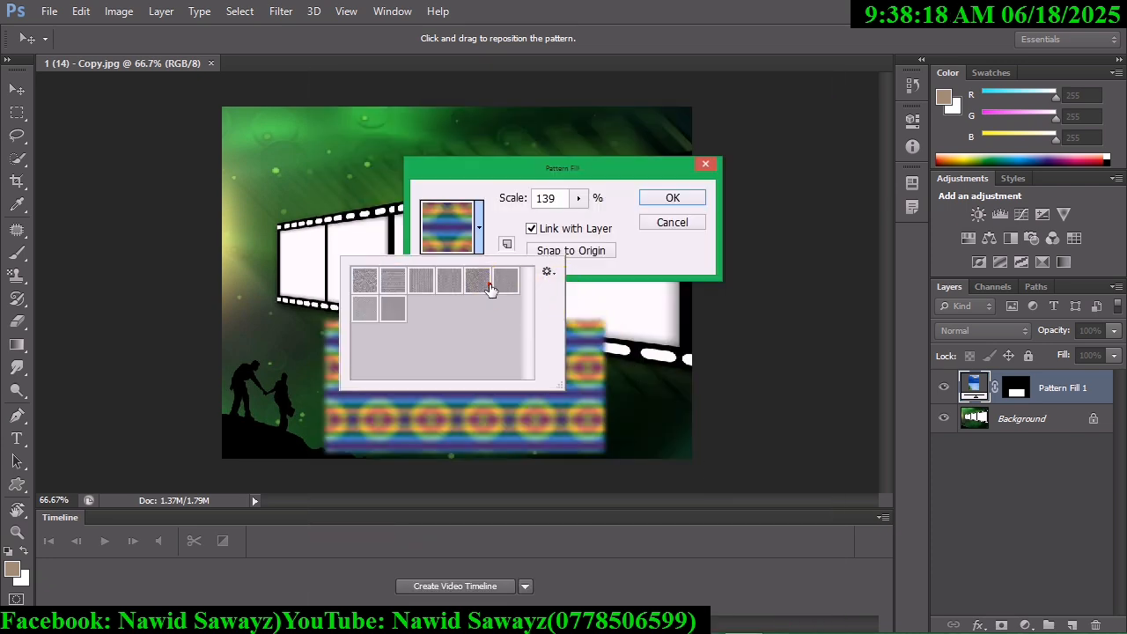
{"action": "left_click", "coordinate": [449, 280]}
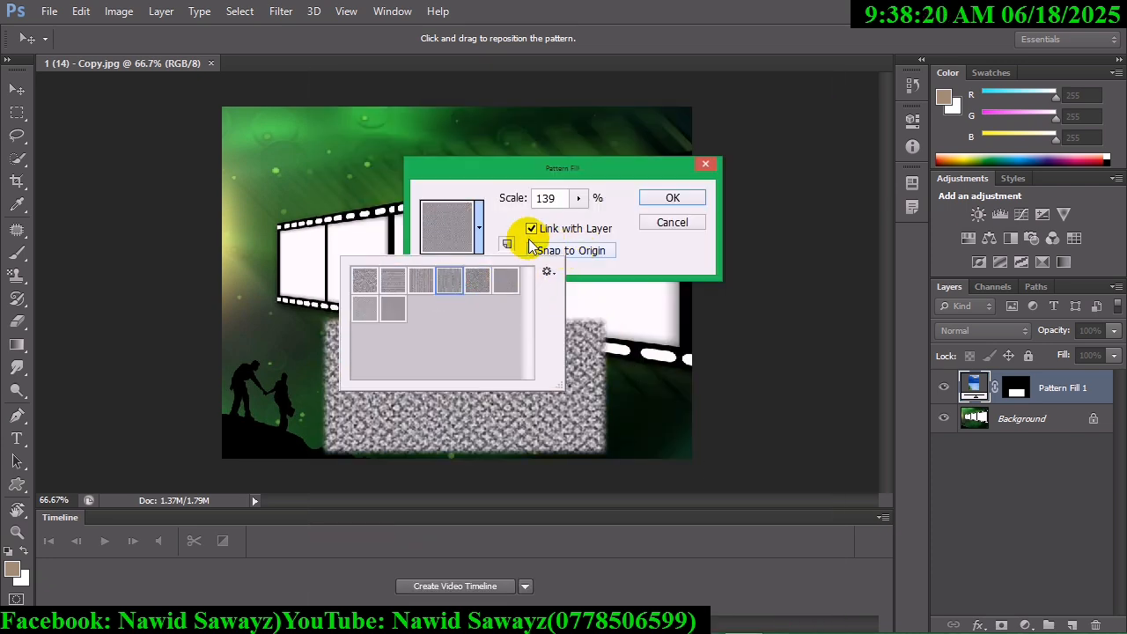
{"action": "left_click", "coordinate": [478, 235]}
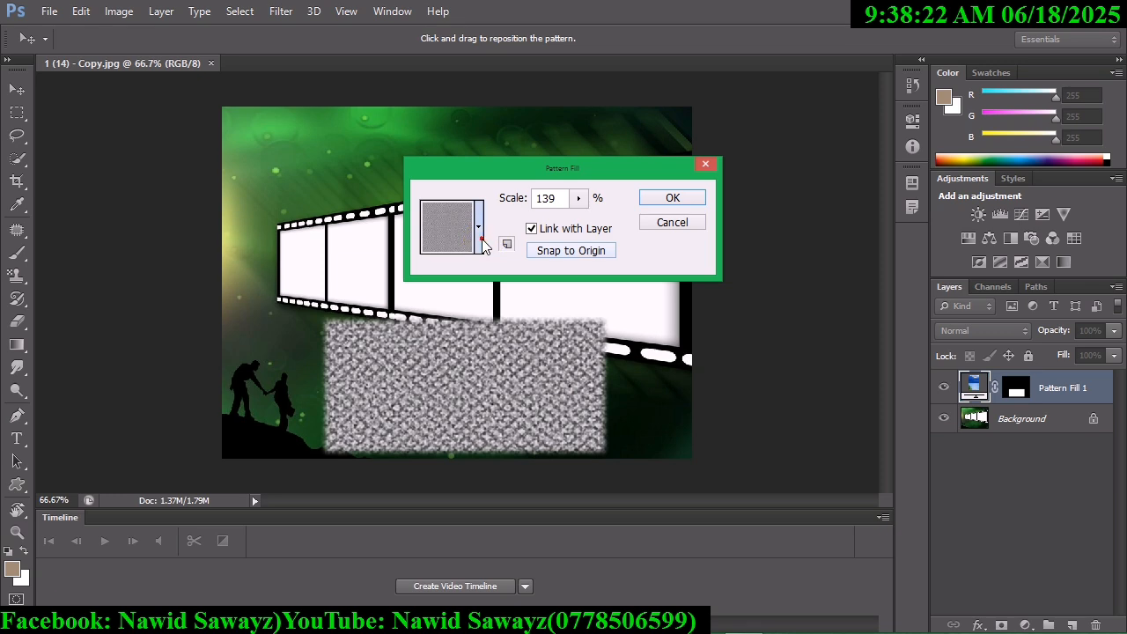
Replace the patterns with the Nature Patterns set, choose the green grass pattern, and apply the pattern fill
{"action": "left_click", "coordinate": [480, 236]}
{"action": "left_click", "coordinate": [547, 273]}
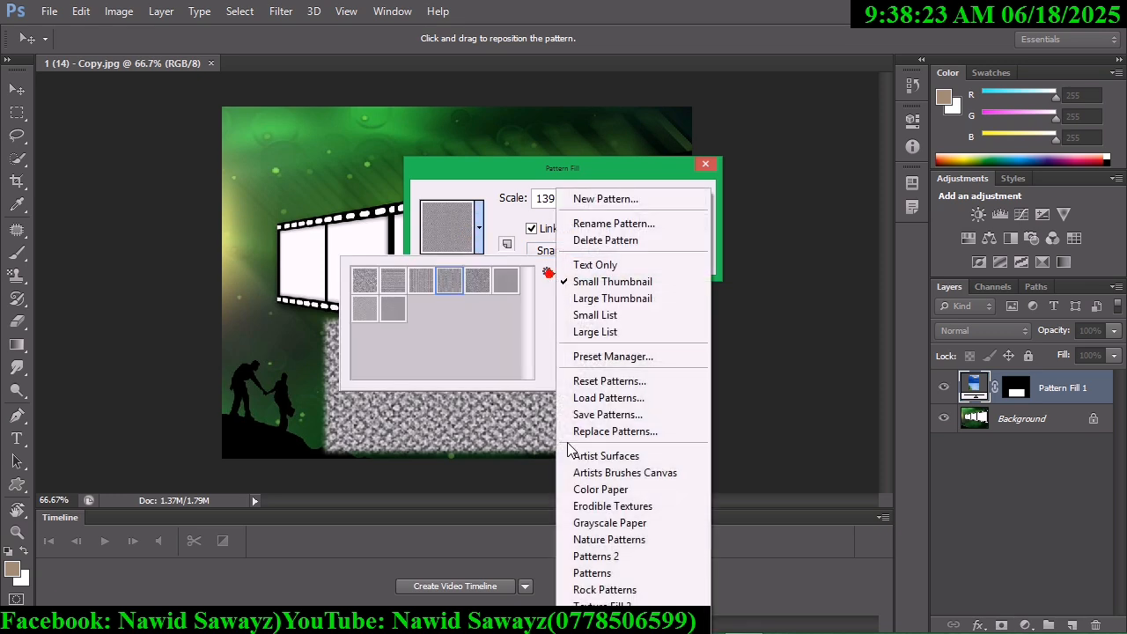
{"action": "left_click", "coordinate": [610, 540]}
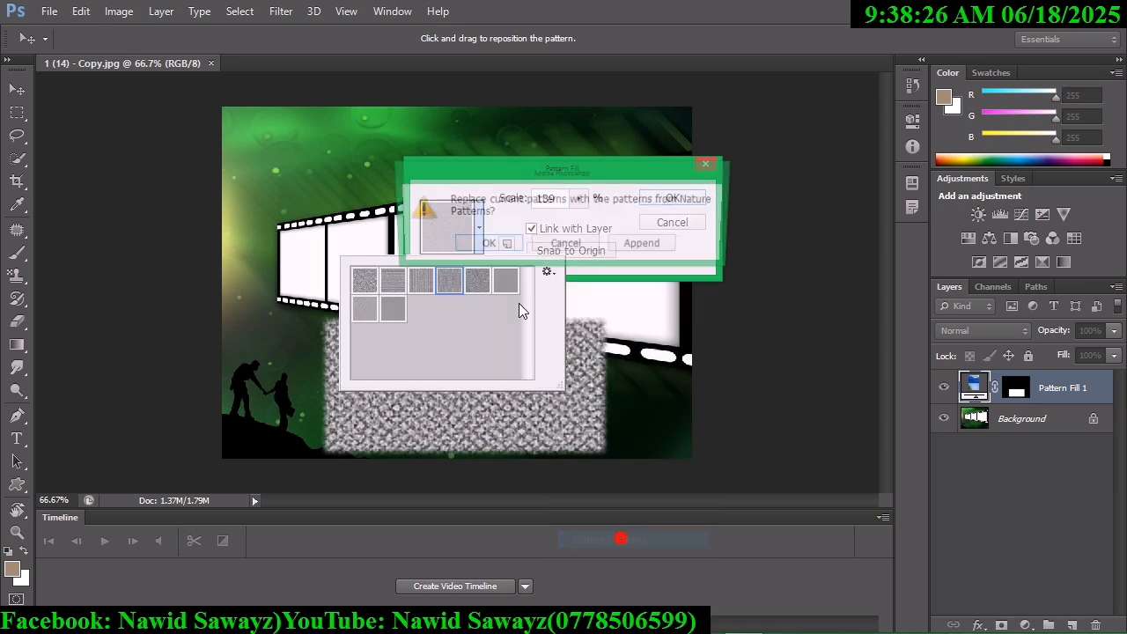
{"action": "left_click", "coordinate": [486, 245]}
{"action": "left_click", "coordinate": [449, 280]}
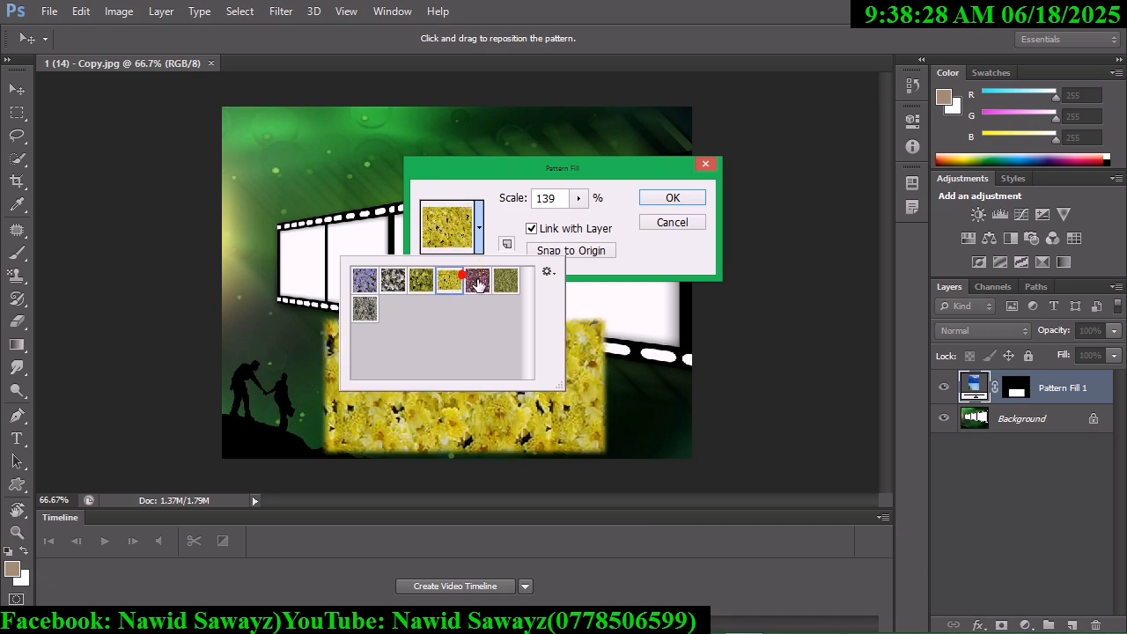
{"action": "left_click", "coordinate": [478, 280]}
{"action": "left_click", "coordinate": [507, 281]}
{"action": "left_click", "coordinate": [667, 196]}
{"action": "left_click", "coordinate": [669, 198]}
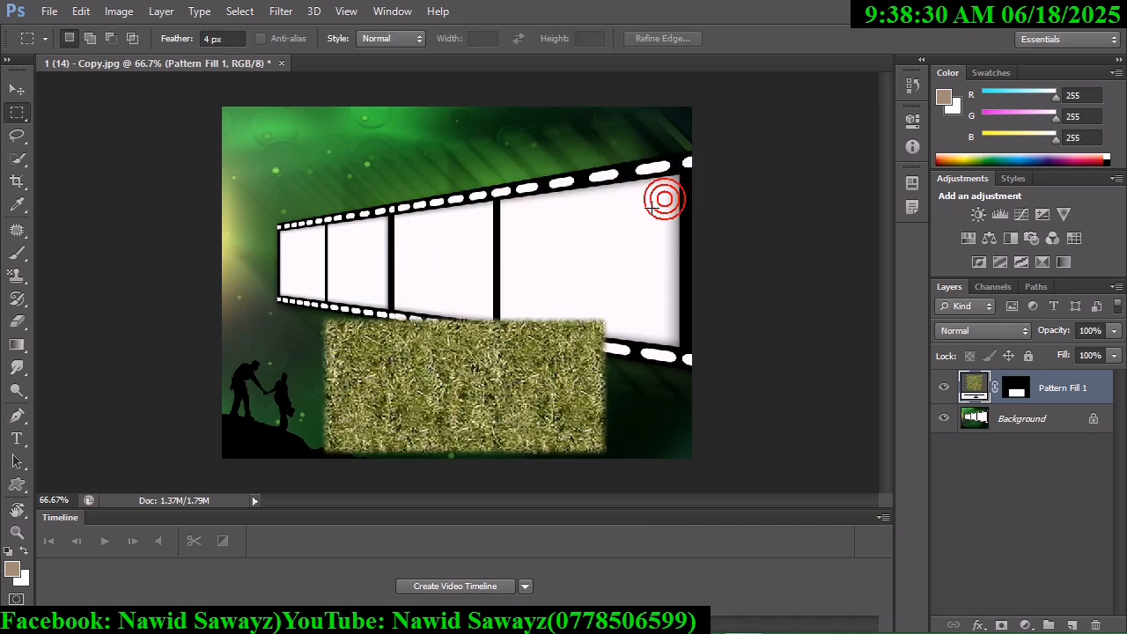
{"action": "left_click", "coordinate": [170, 20]}
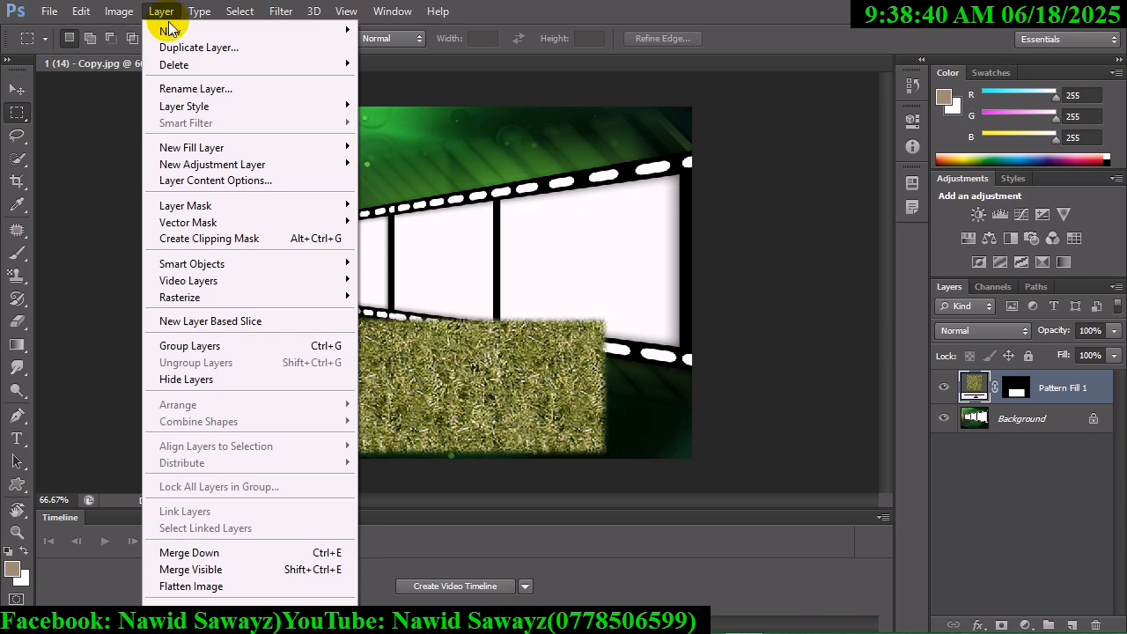
{"action": "left_click", "coordinate": [489, 229]}
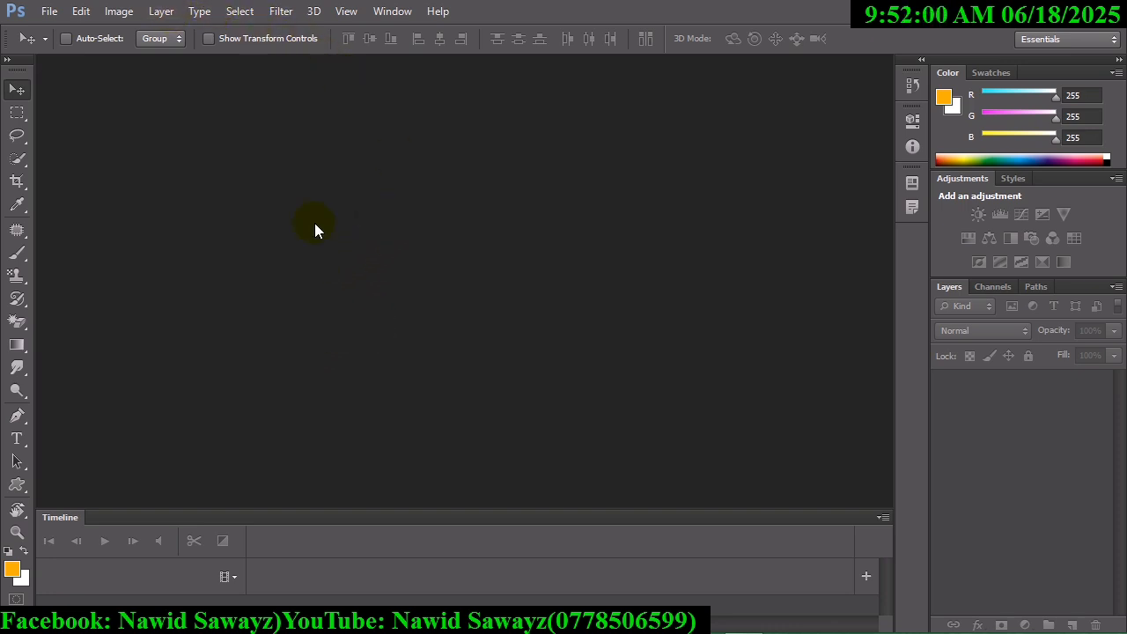
Open the film strip image 1 (14) and the photo AB (5) from the Pictures folder
{"action": "double_click", "coordinate": [355, 242]}
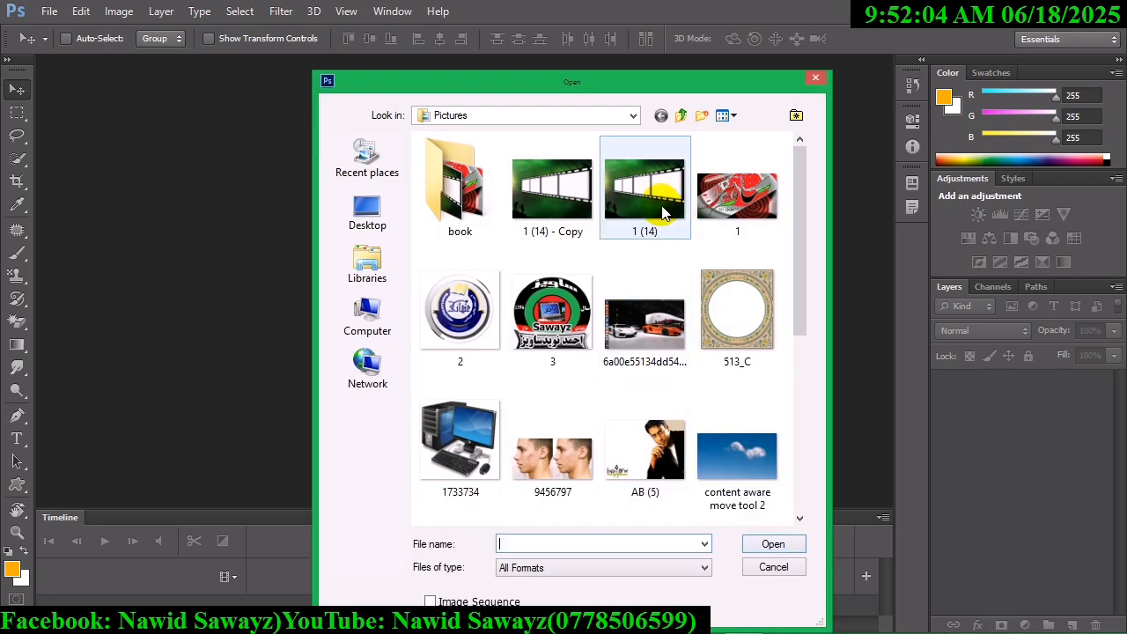
{"action": "double_click", "coordinate": [653, 210]}
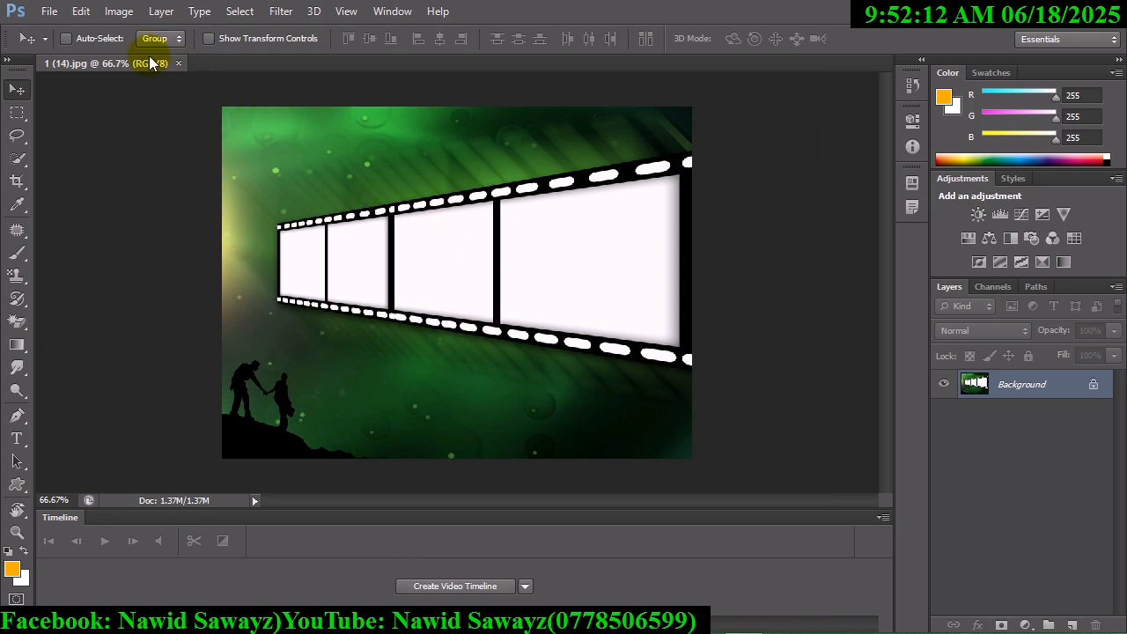
{"action": "key", "text": "ctrl+o"}
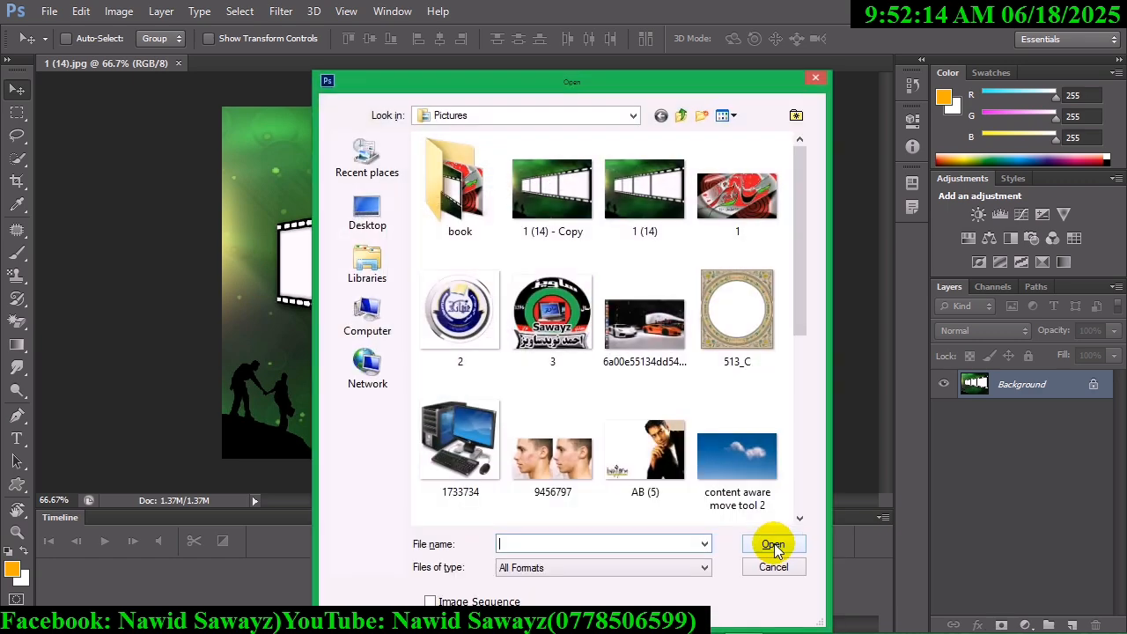
{"action": "double_click", "coordinate": [647, 461]}
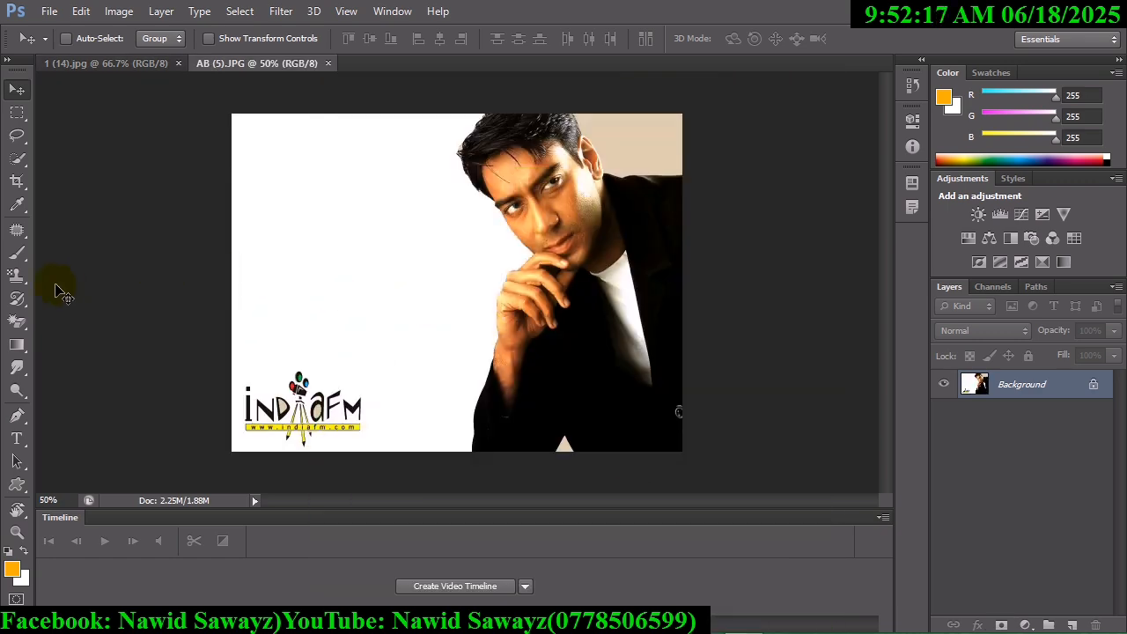
Erase the white background and the beige patch behind the man with the Magic Eraser
{"action": "left_click_drag", "start_coordinate": [24, 310], "coordinate": [66, 352]}
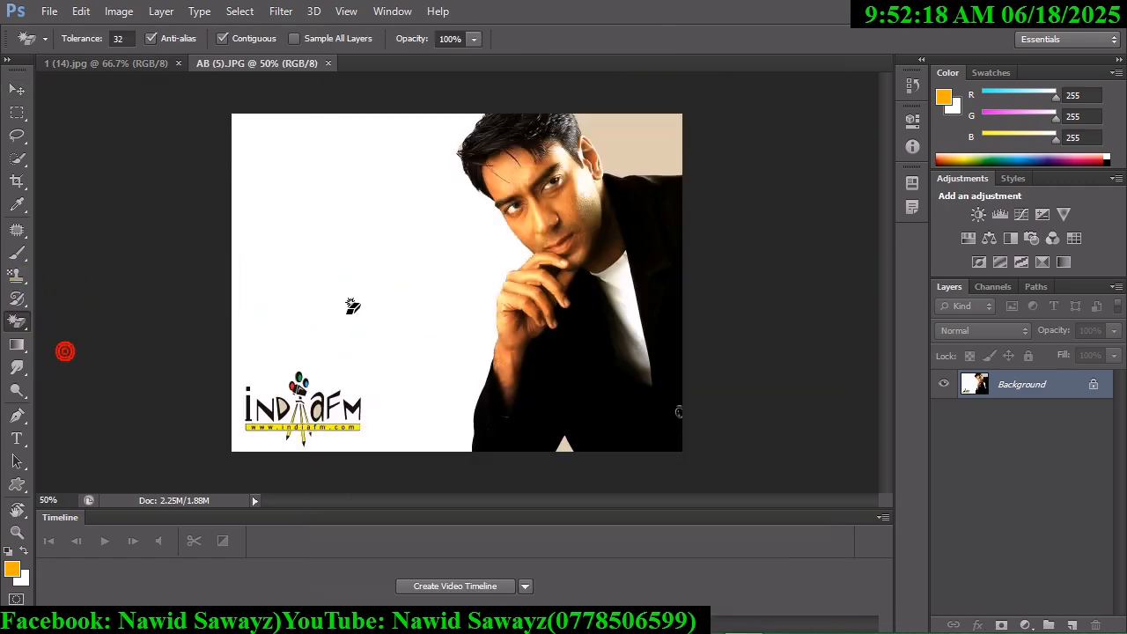
{"action": "left_click", "coordinate": [347, 315]}
{"action": "left_click", "coordinate": [638, 156]}
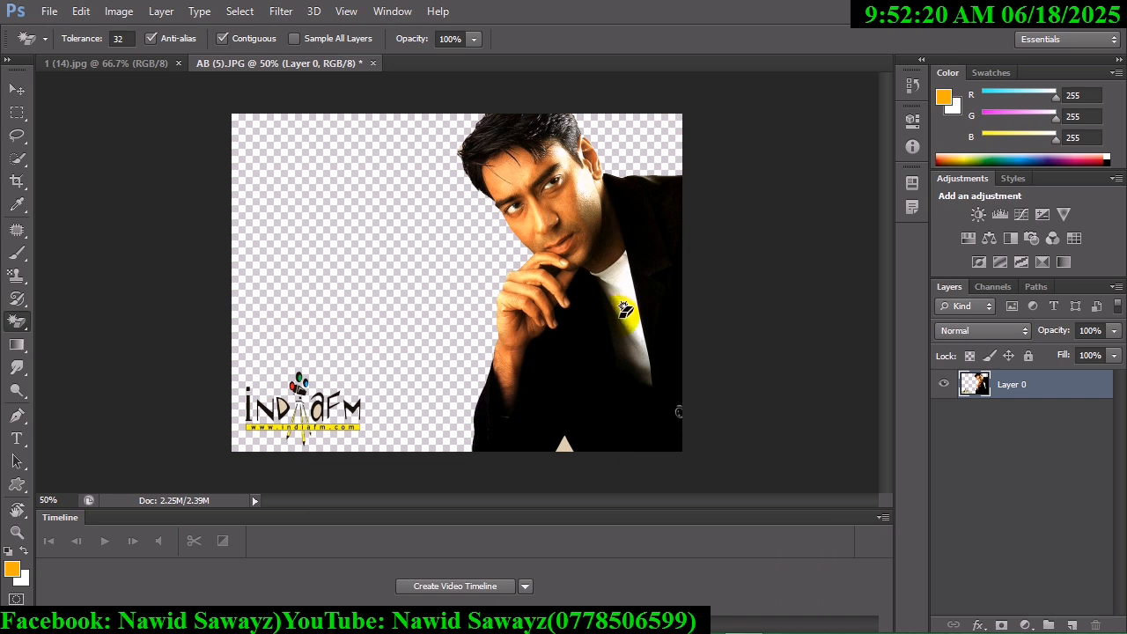
Set the foreground color to white and paint over the INDIAFM logo with the Brush tool
{"action": "left_click", "coordinate": [26, 257]}
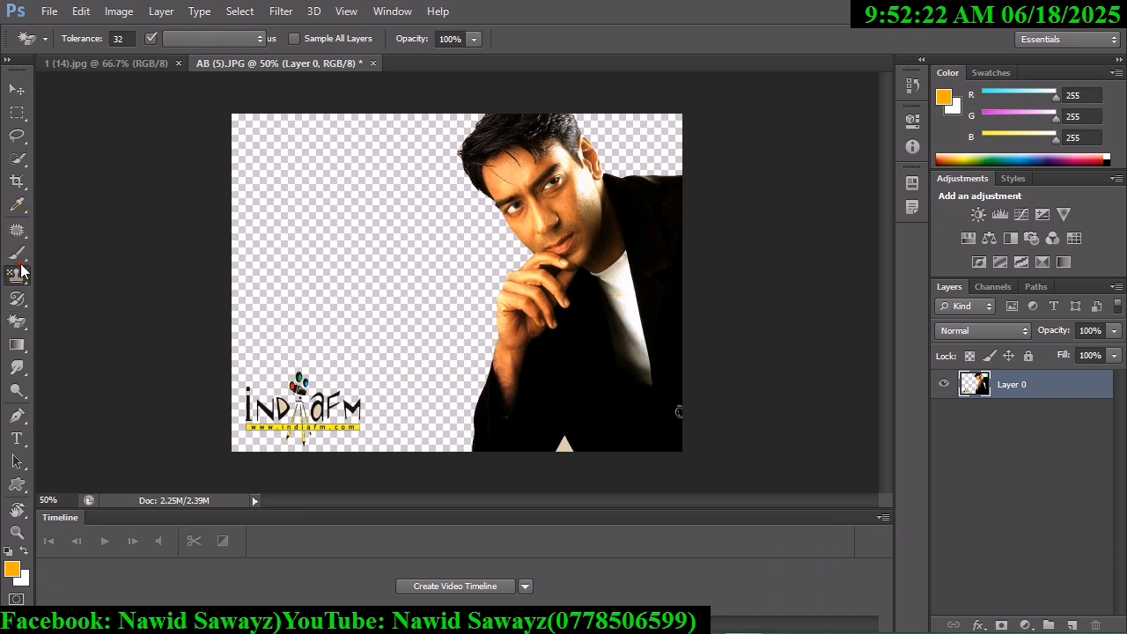
{"action": "left_click", "coordinate": [73, 251]}
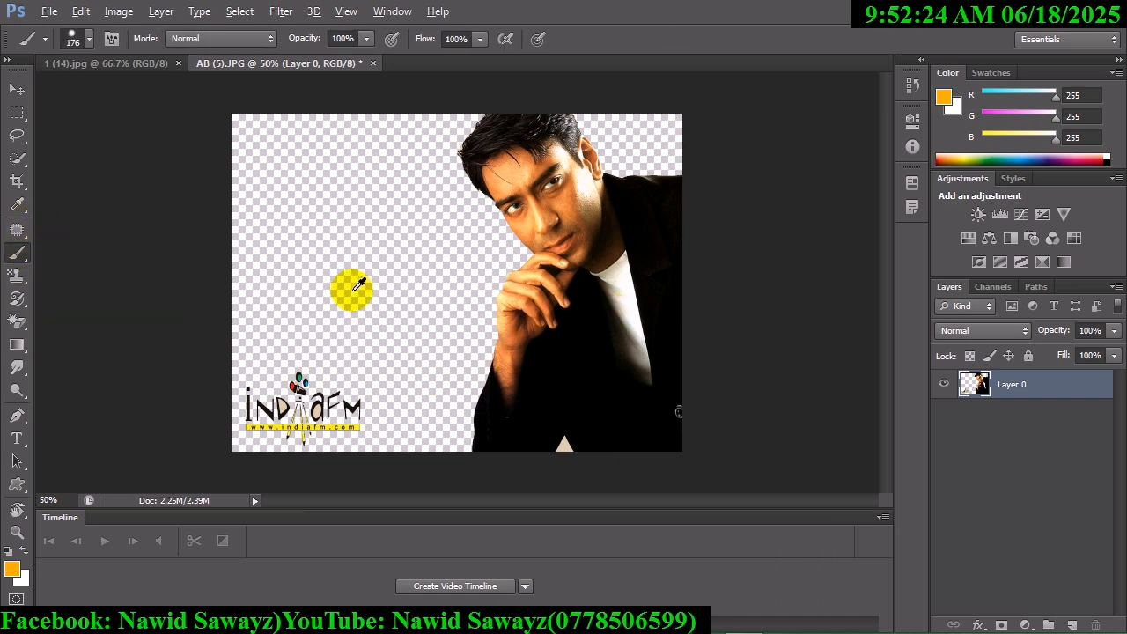
{"action": "left_click_drag", "start_coordinate": [356, 395], "coordinate": [349, 411]}
{"action": "key", "text": "ctrl+z"}
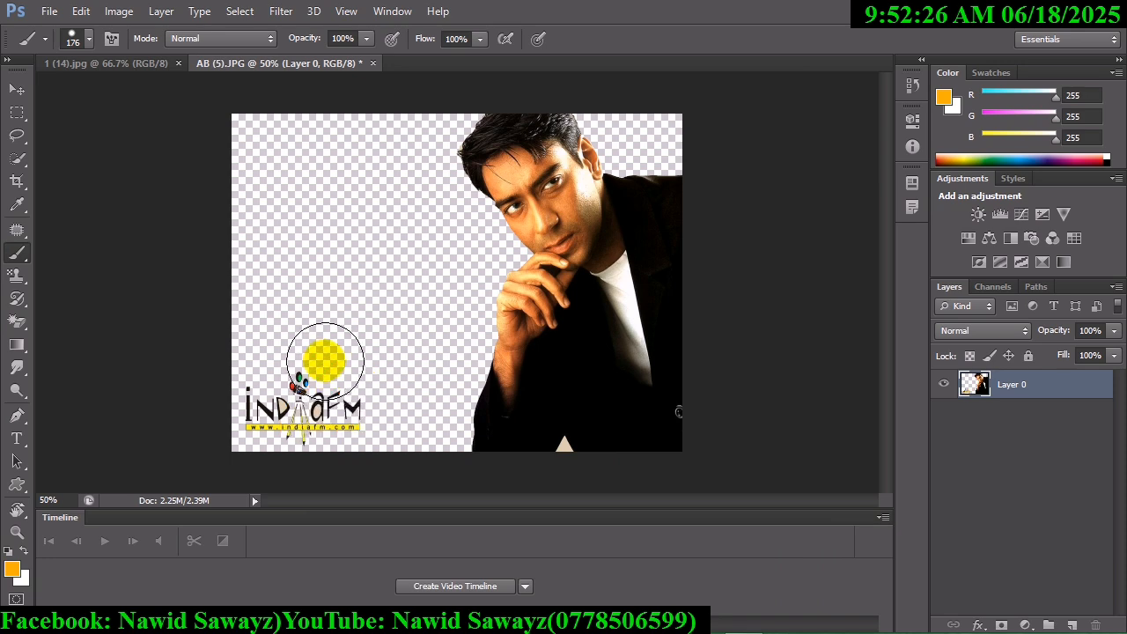
{"action": "left_click", "coordinate": [12, 569]}
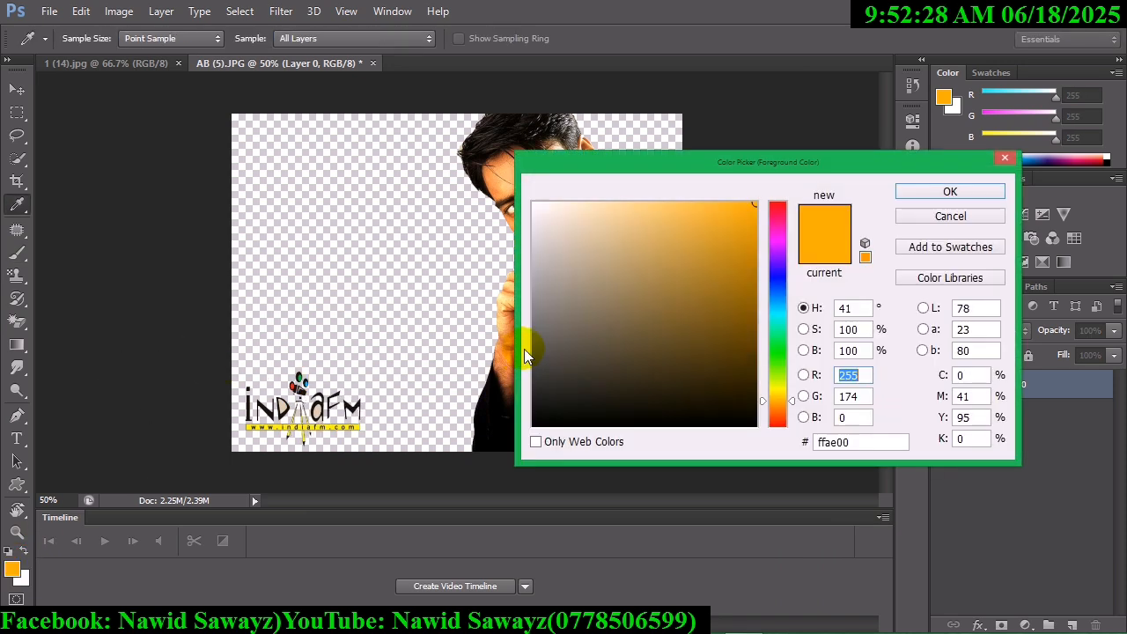
{"action": "left_click", "coordinate": [533, 205]}
{"action": "left_click", "coordinate": [920, 189]}
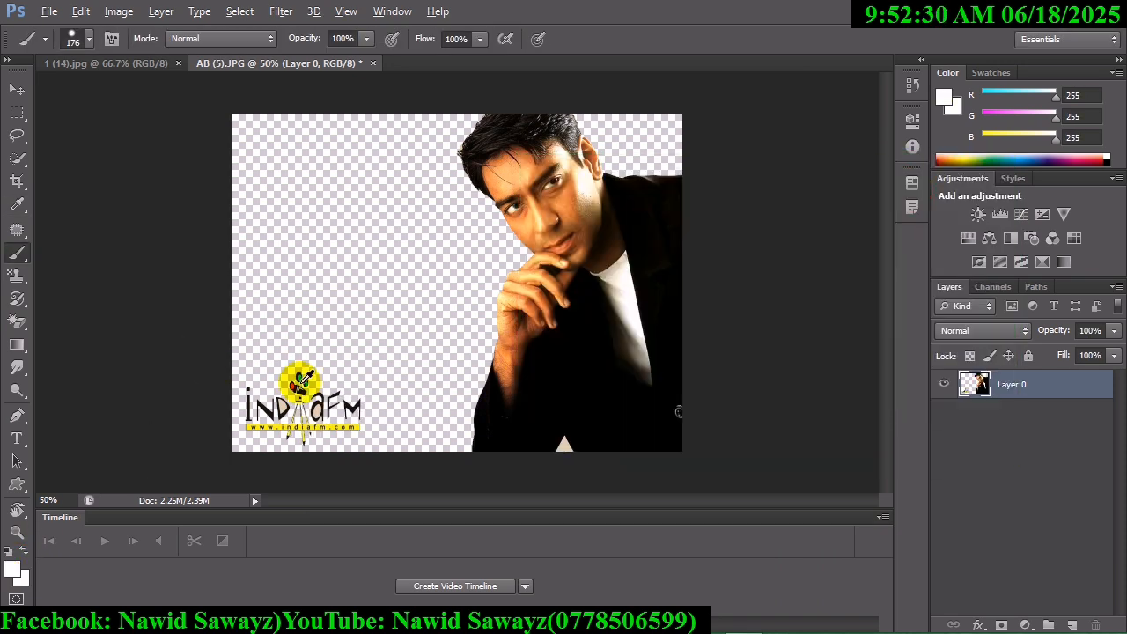
{"action": "mouse_move", "coordinate": [353, 338]}
{"action": "left_mouse_down"}
{"action": "mouse_move", "coordinate": [328, 415]}
{"action": "mouse_move", "coordinate": [251, 433]}
{"action": "left_mouse_up"}
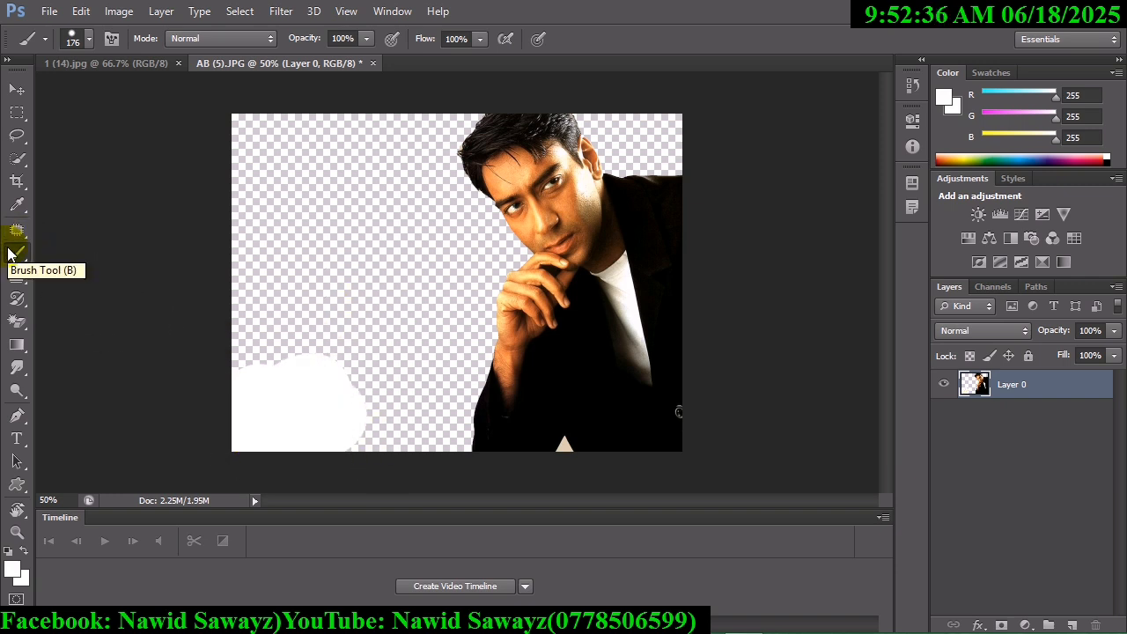
Select the man with Quick Selection, cut him out of the photo, and paste him into the film strip image 1 (14).jpg
{"action": "left_click", "coordinate": [16, 158]}
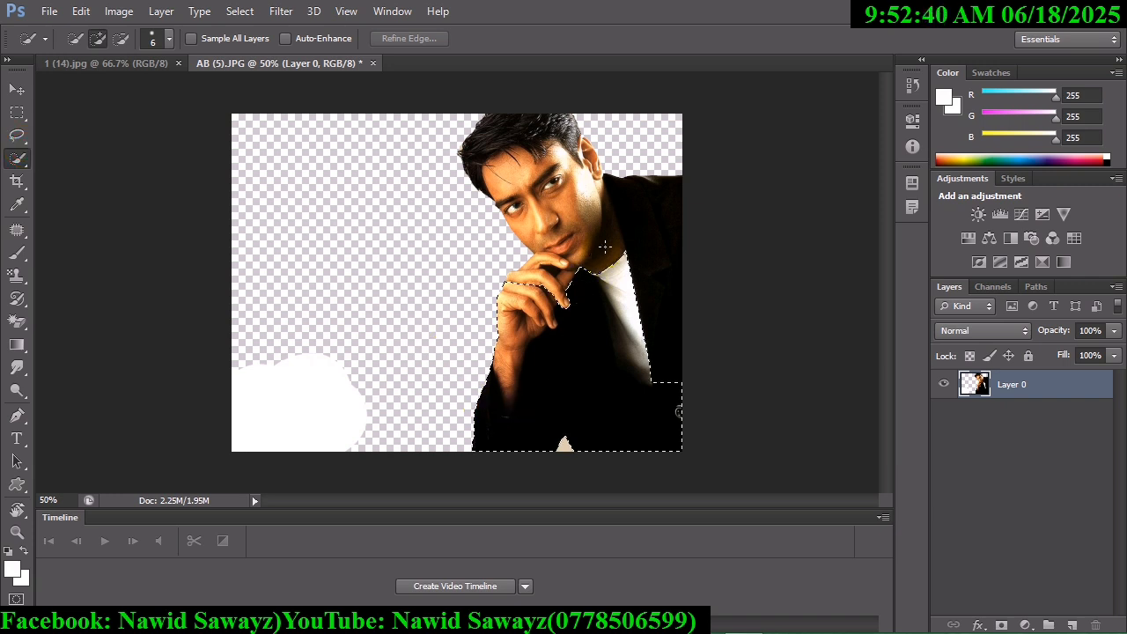
{"action": "left_click_drag", "start_coordinate": [553, 169], "coordinate": [506, 162]}
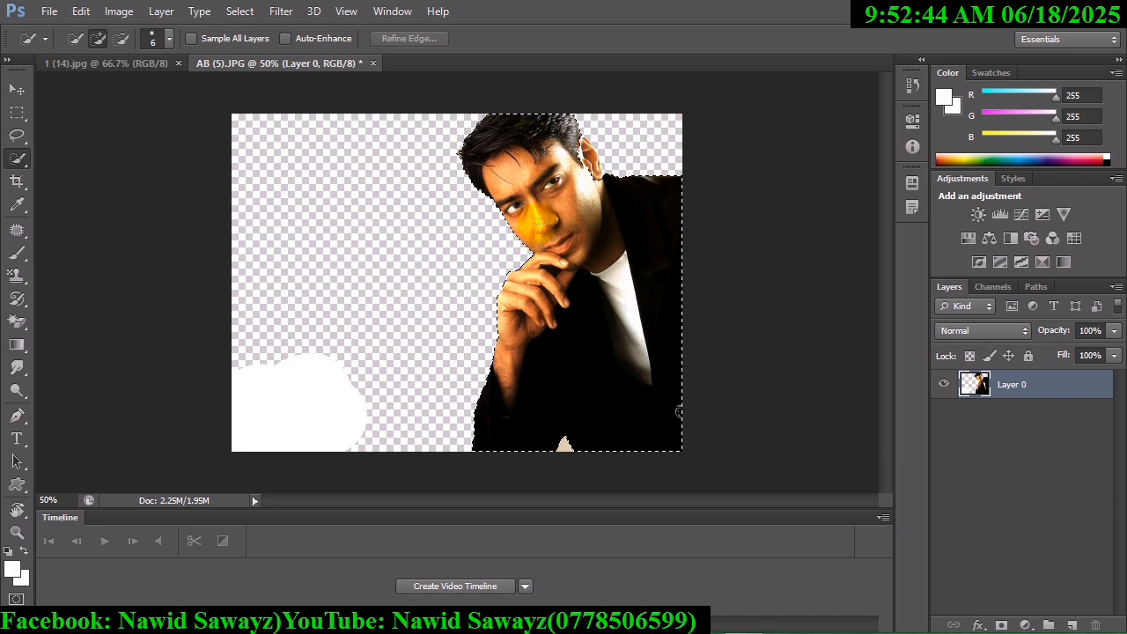
{"action": "left_click_drag", "start_coordinate": [539, 222], "coordinate": [538, 245]}
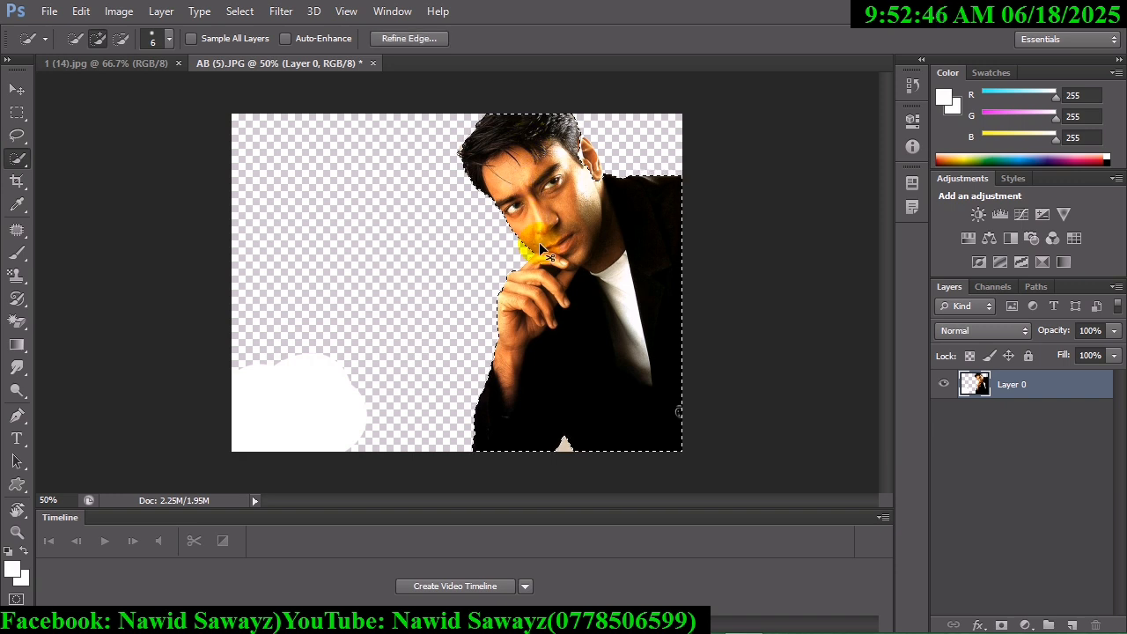
{"action": "key", "text": "ctrl+x"}
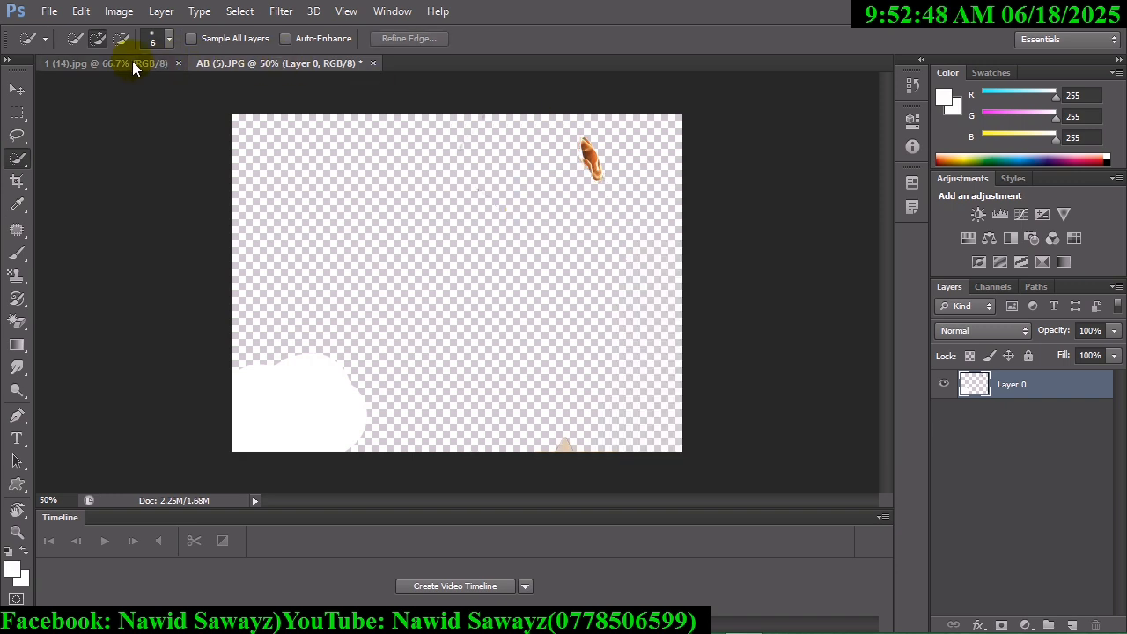
{"action": "left_click", "coordinate": [131, 63]}
{"action": "key", "text": "ctrl+v"}
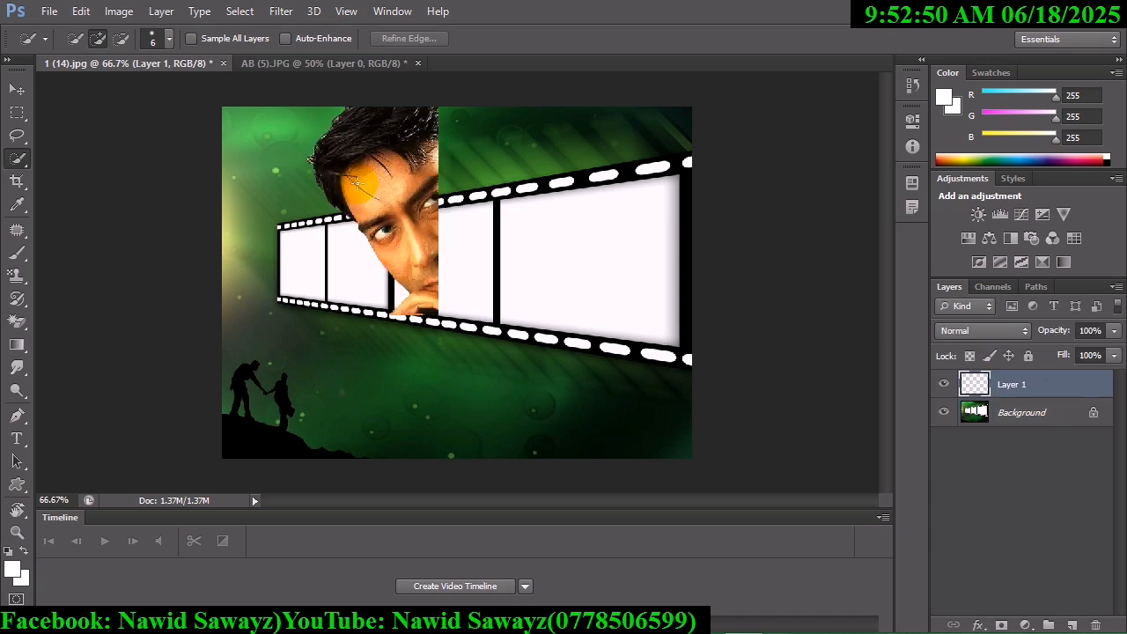
Free-transform the pasted man to about 39% width and 30% height, fitting him inside the largest film frame with slightly distorted corners
{"action": "key", "text": "ctrl+t"}
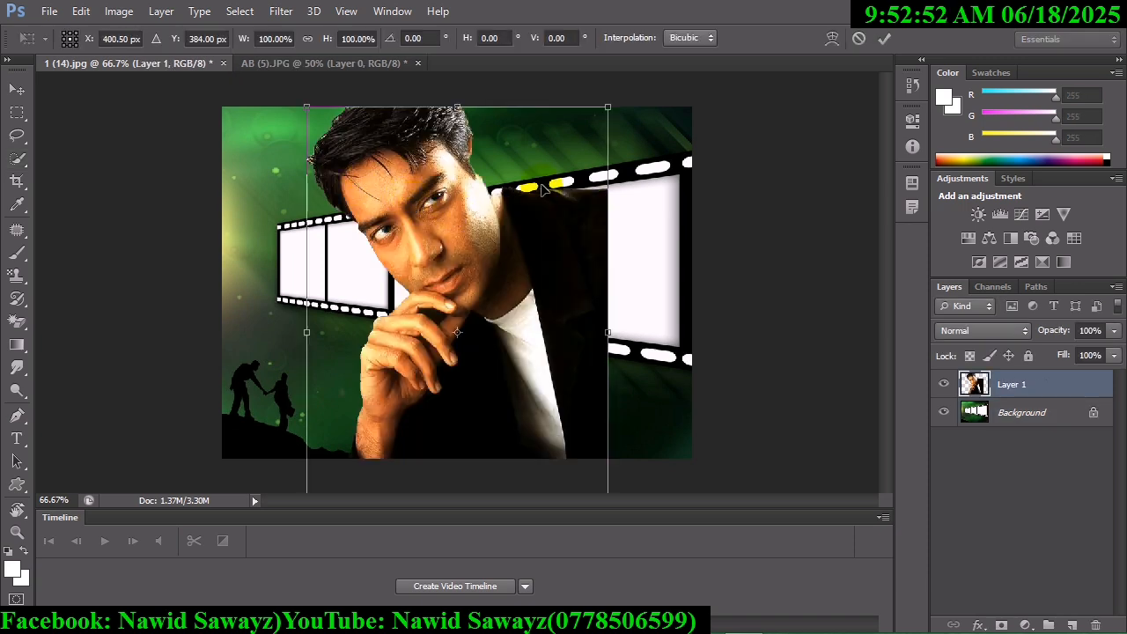
{"action": "left_click_drag", "start_coordinate": [614, 104], "coordinate": [541, 222]}
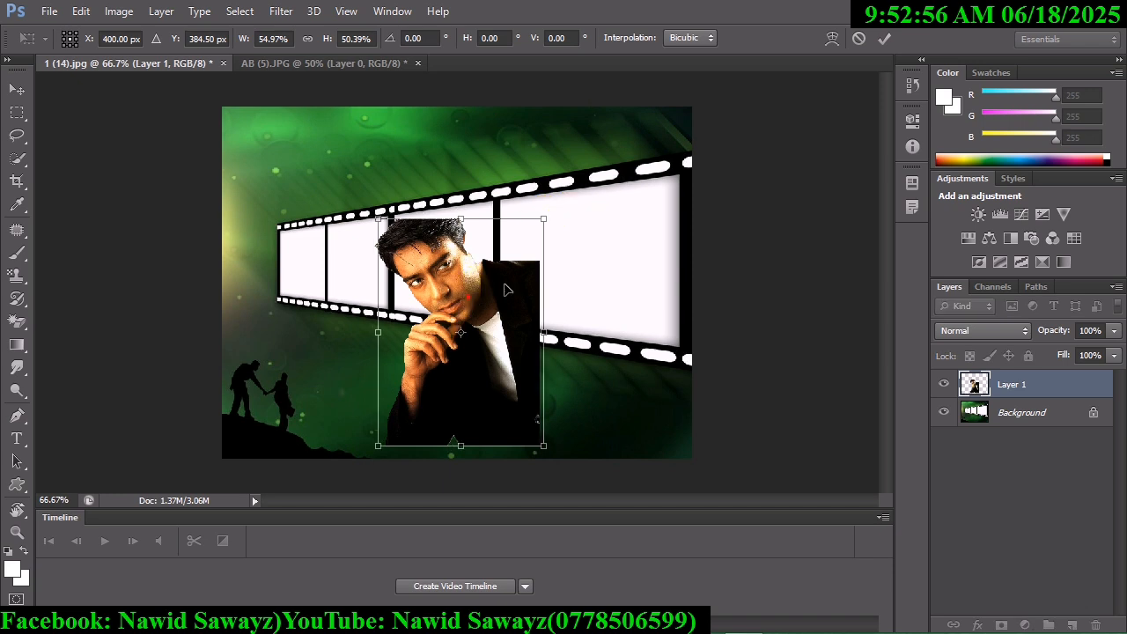
{"action": "left_click_drag", "start_coordinate": [503, 290], "coordinate": [621, 253]}
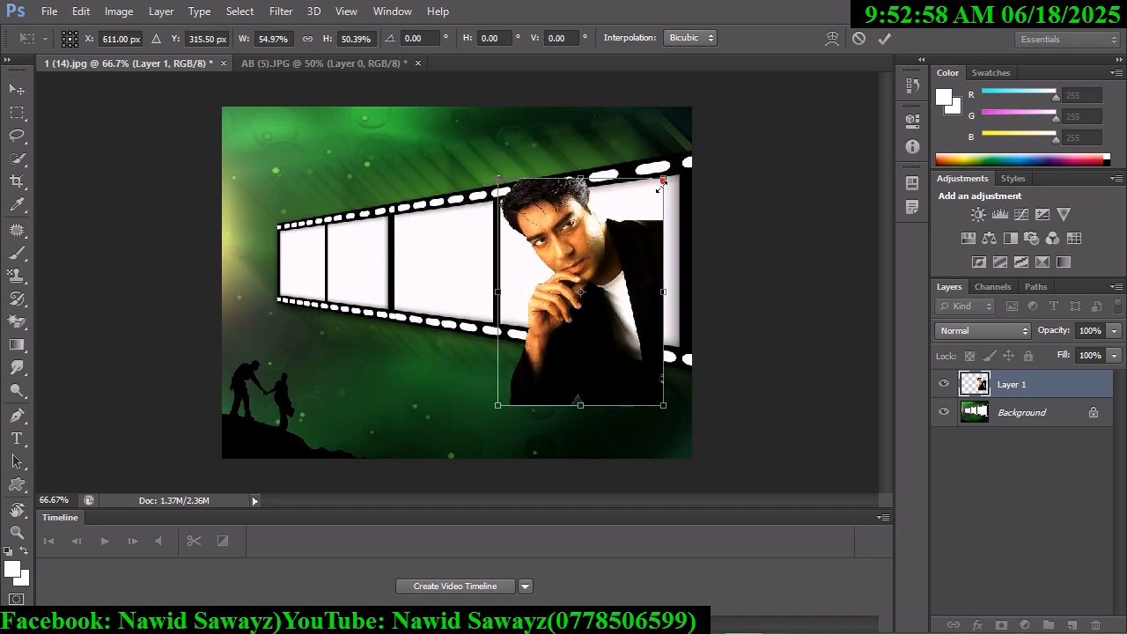
{"action": "left_click_drag", "start_coordinate": [664, 181], "coordinate": [640, 228]}
{"action": "left_click_drag", "start_coordinate": [630, 245], "coordinate": [653, 221]}
{"action": "left_click_drag", "start_coordinate": [548, 337], "coordinate": [538, 315]}
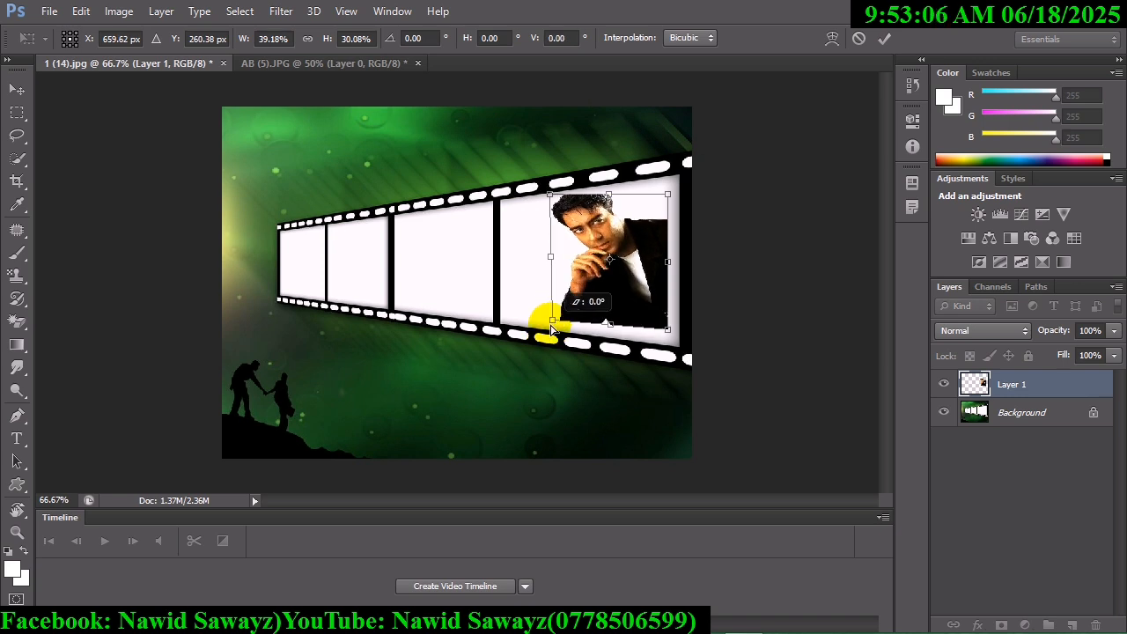
{"action": "mouse_move", "coordinate": [666, 199]}
{"action": "left_mouse_down"}
{"action": "mouse_move", "coordinate": [678, 155]}
{"action": "mouse_move", "coordinate": [670, 195]}
{"action": "left_mouse_up"}
{"action": "key", "text": "Return"}
Choose the Brush tool and set the foreground color to bright blue
{"action": "key", "text": "w"}
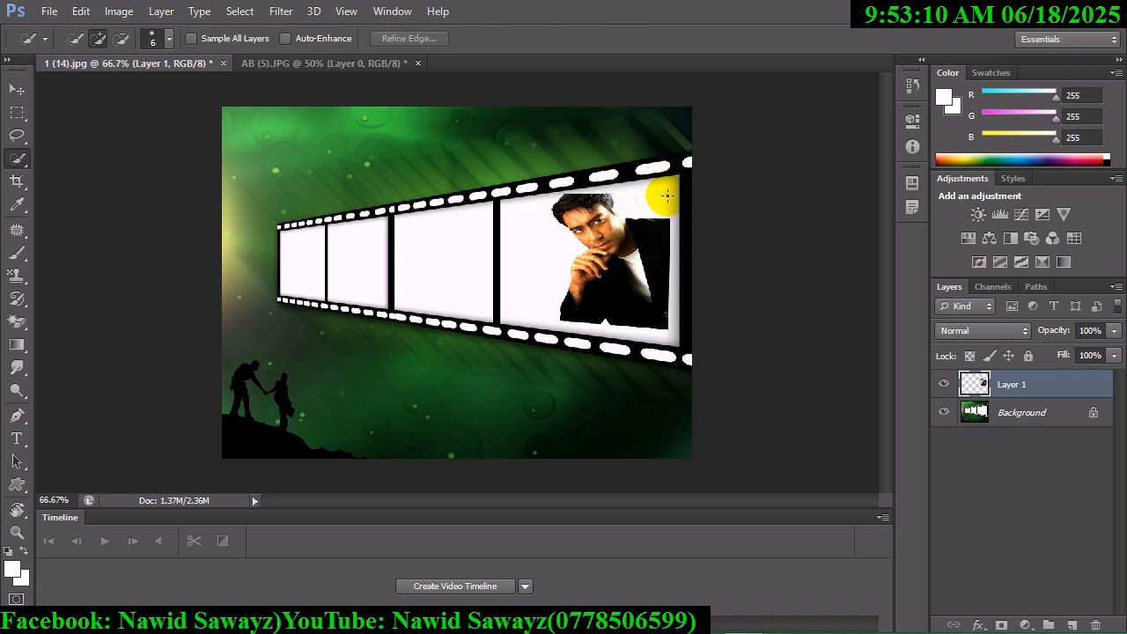
{"action": "right_click", "coordinate": [18, 255]}
{"action": "left_click", "coordinate": [79, 249]}
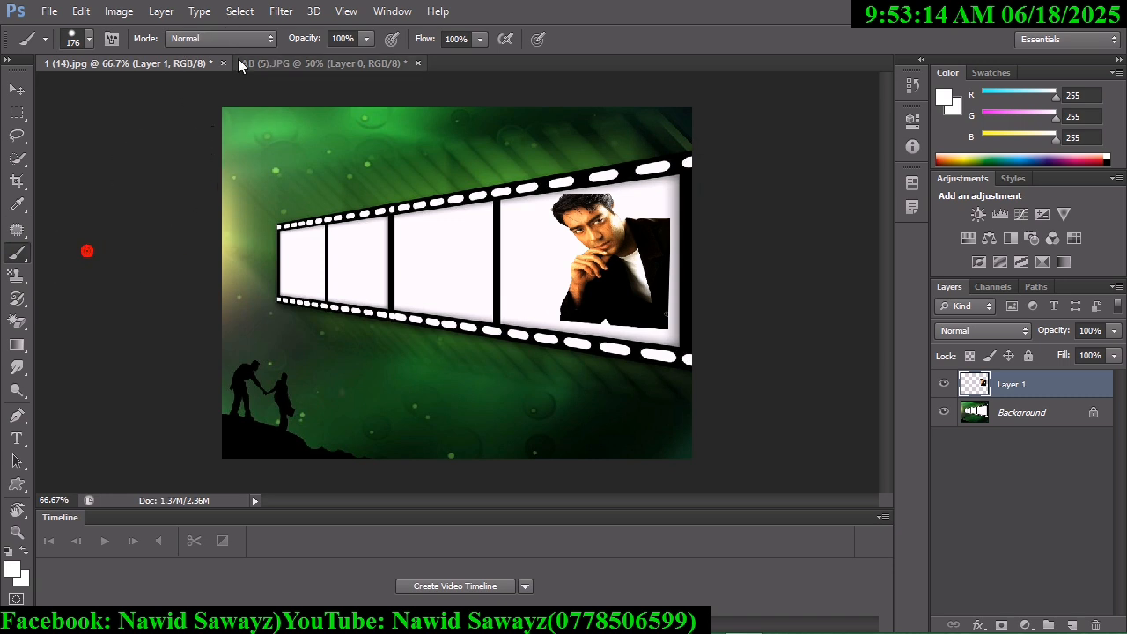
{"action": "left_click", "coordinate": [12, 569]}
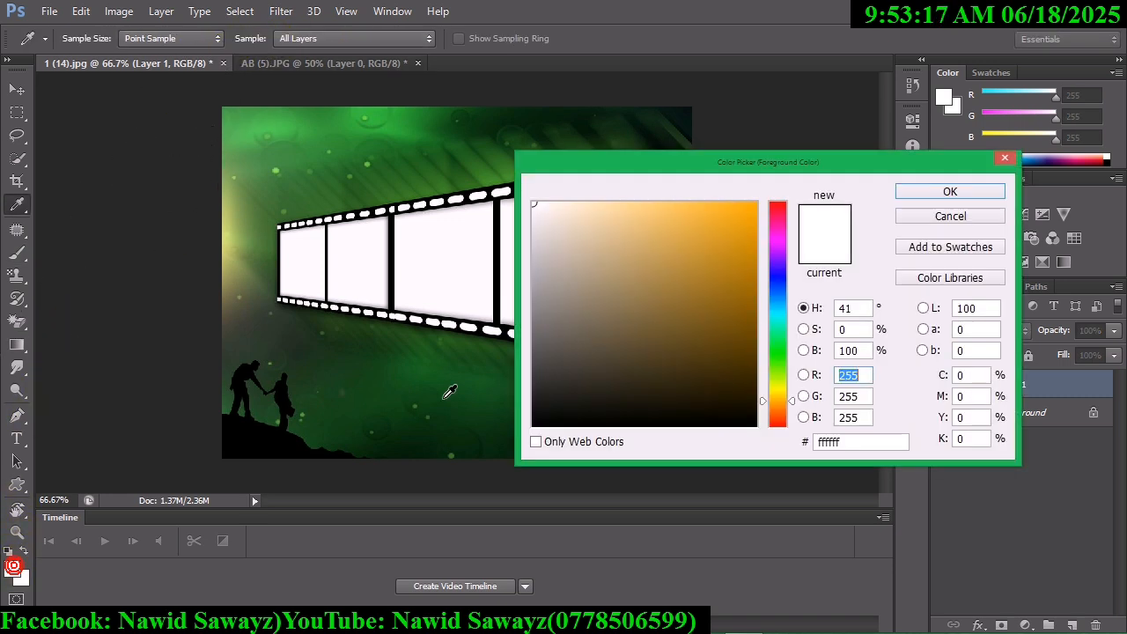
{"action": "left_click", "coordinate": [767, 282]}
{"action": "left_click", "coordinate": [739, 247]}
{"action": "left_click", "coordinate": [951, 191]}
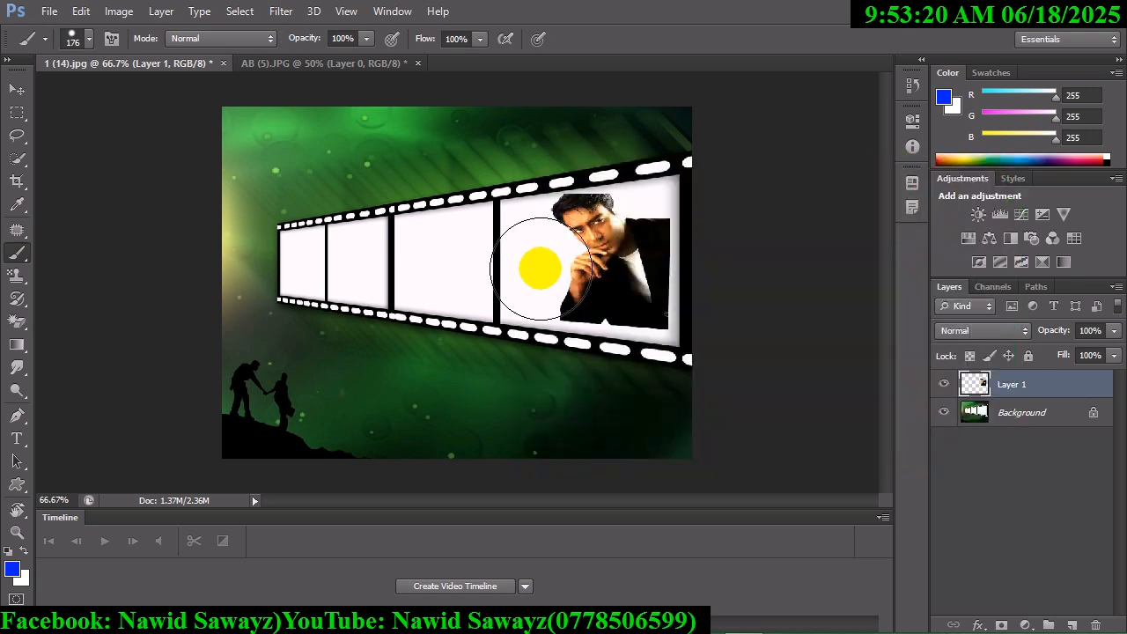
Paint a blue outline around the man on Layer 1 with the hard round 30 px brush at 100% hardness
{"action": "right_click", "coordinate": [539, 268]}
{"action": "left_click", "coordinate": [636, 393]}
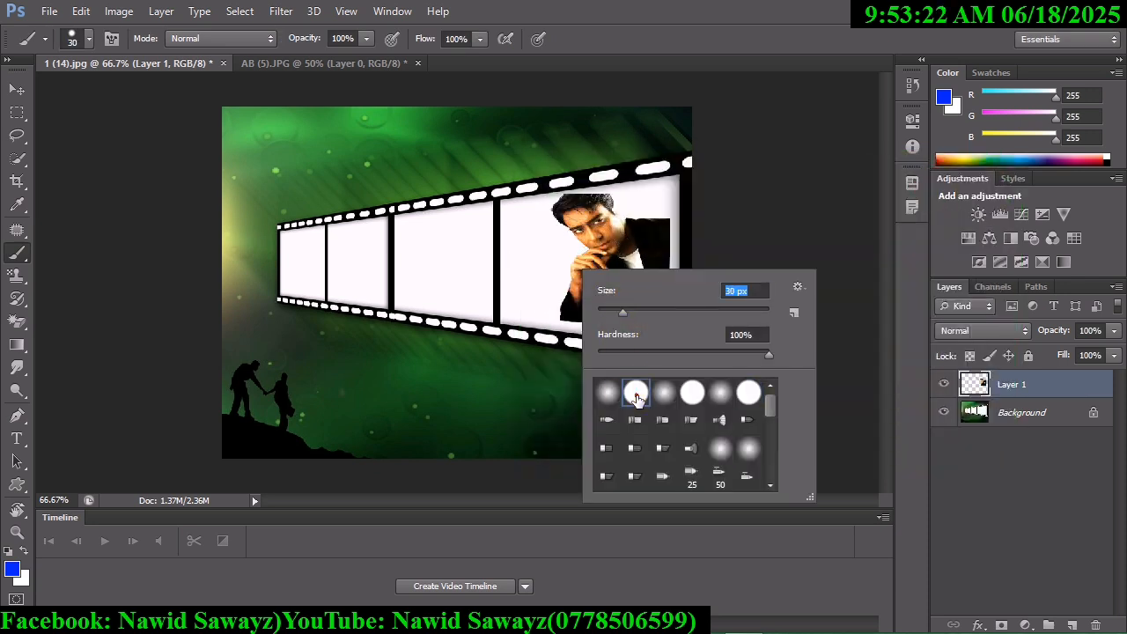
{"action": "left_click", "coordinate": [637, 396]}
{"action": "left_click", "coordinate": [561, 318]}
{"action": "mouse_move", "coordinate": [561, 318]}
{"action": "left_mouse_down"}
{"action": "mouse_move", "coordinate": [576, 251]}
{"action": "mouse_move", "coordinate": [548, 225]}
{"action": "mouse_move", "coordinate": [545, 197]}
{"action": "mouse_move", "coordinate": [649, 192]}
{"action": "mouse_move", "coordinate": [616, 200]}
{"action": "mouse_move", "coordinate": [653, 218]}
{"action": "mouse_move", "coordinate": [640, 225]}
{"action": "mouse_move", "coordinate": [626, 292]}
{"action": "mouse_move", "coordinate": [567, 324]}
{"action": "left_mouse_up"}
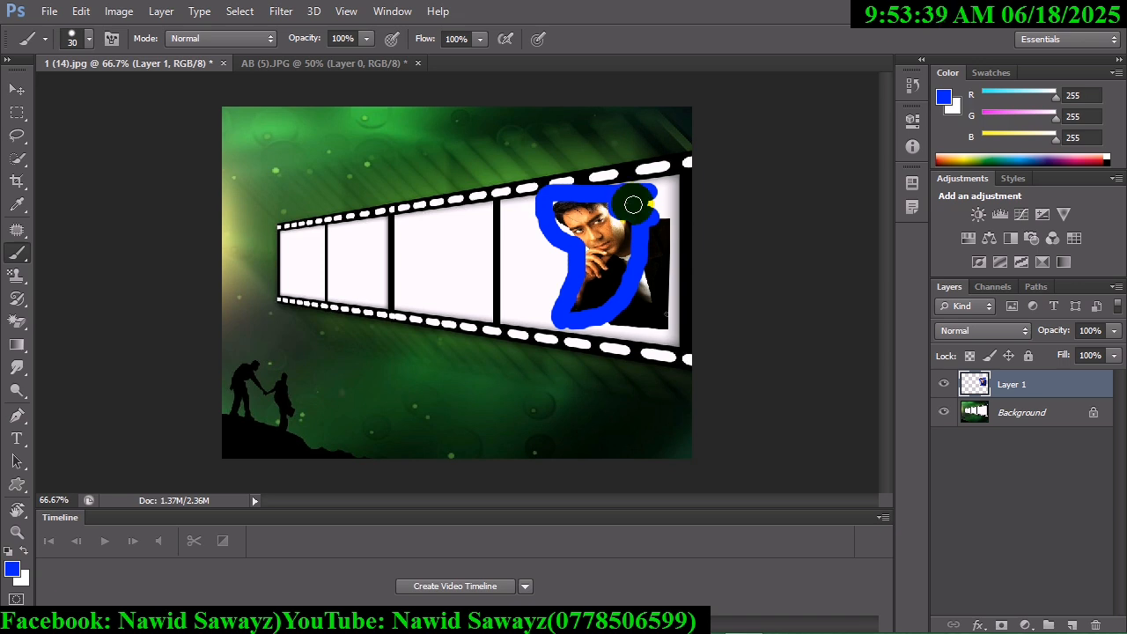
{"action": "mouse_move", "coordinate": [629, 206]}
{"action": "left_mouse_down"}
{"action": "mouse_move", "coordinate": [649, 189]}
{"action": "mouse_move", "coordinate": [652, 203]}
{"action": "left_mouse_up"}
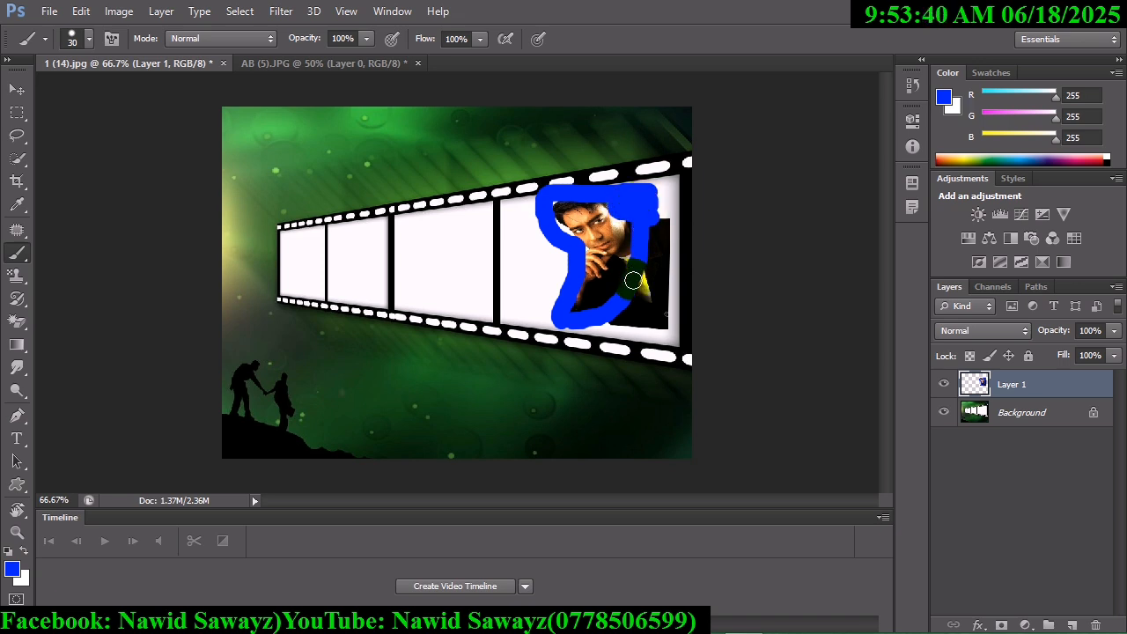
Revert the film strip image, and step back to the pasted man without the blue brush strokes
{"action": "key", "text": "F12"}
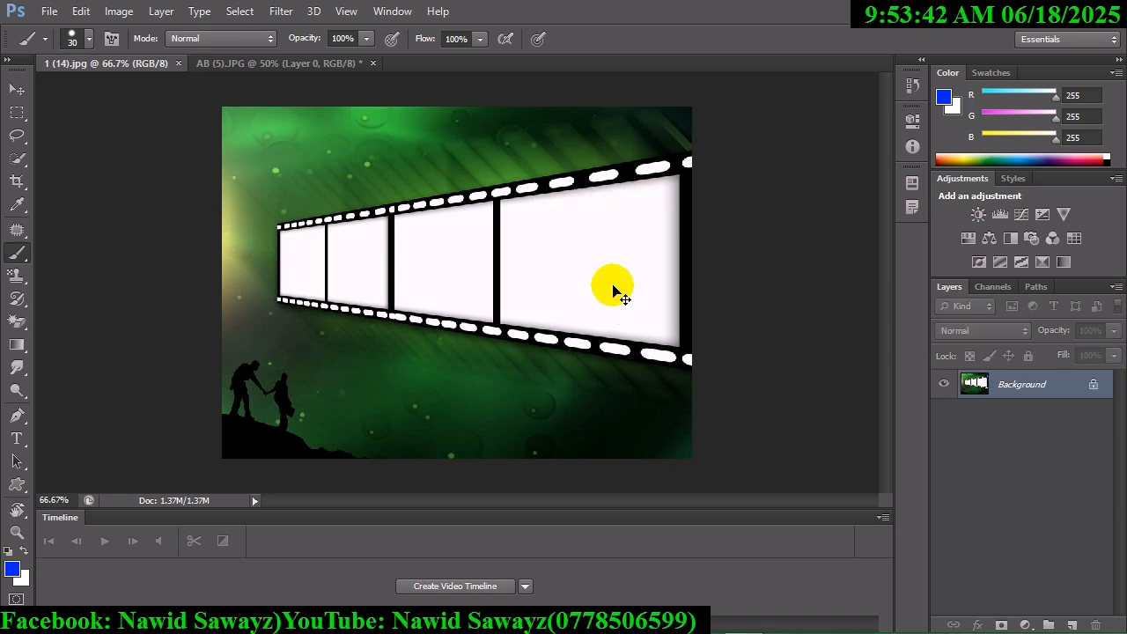
{"action": "key", "text": "ctrl+z"}
{"action": "key", "text": "ctrl+z"}
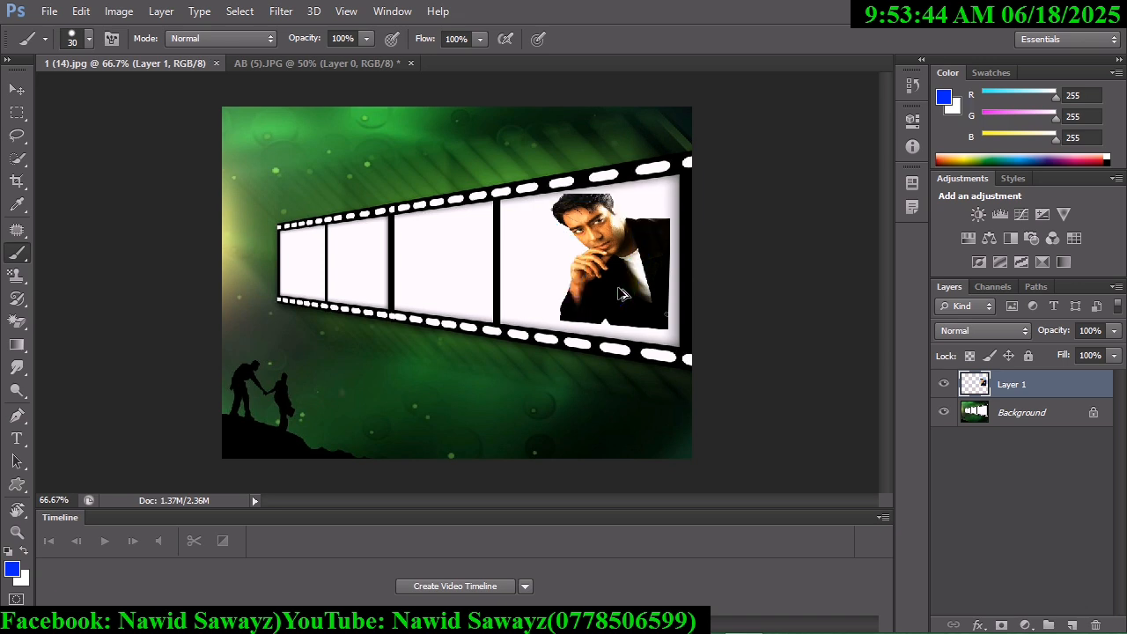
Trace beside the man's face and arm on the lighter side with the Pen tool, making a blue-filled shape about 36 × 217 px
{"action": "left_click", "coordinate": [17, 416]}
{"action": "left_click", "coordinate": [89, 414]}
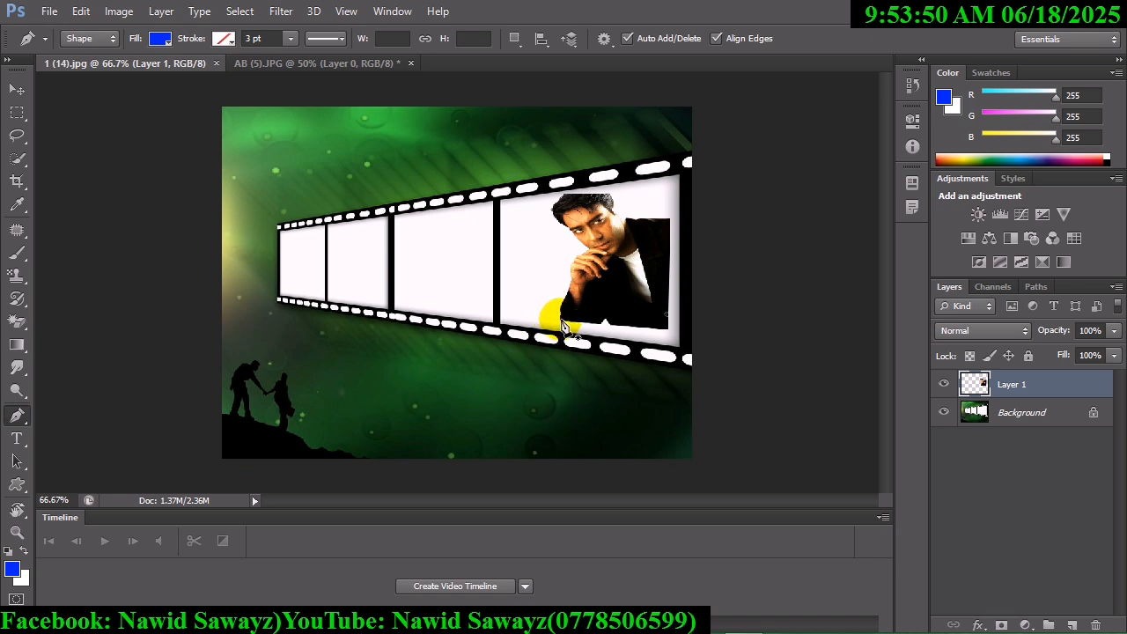
{"action": "left_click", "coordinate": [560, 319]}
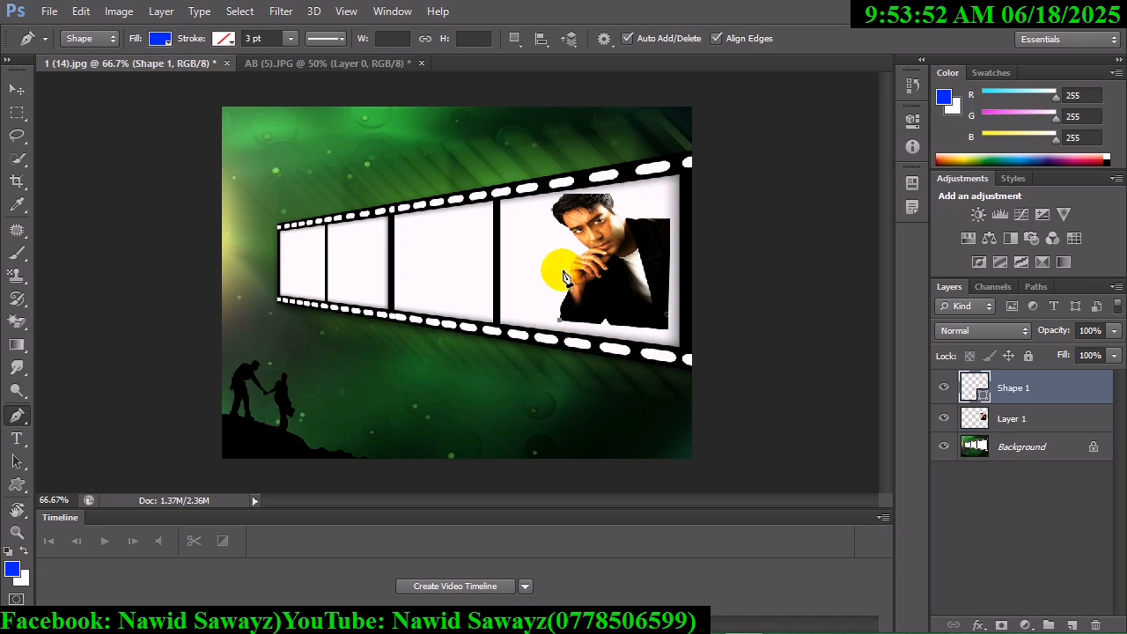
{"action": "left_click", "coordinate": [570, 264]}
{"action": "left_click", "coordinate": [549, 212]}
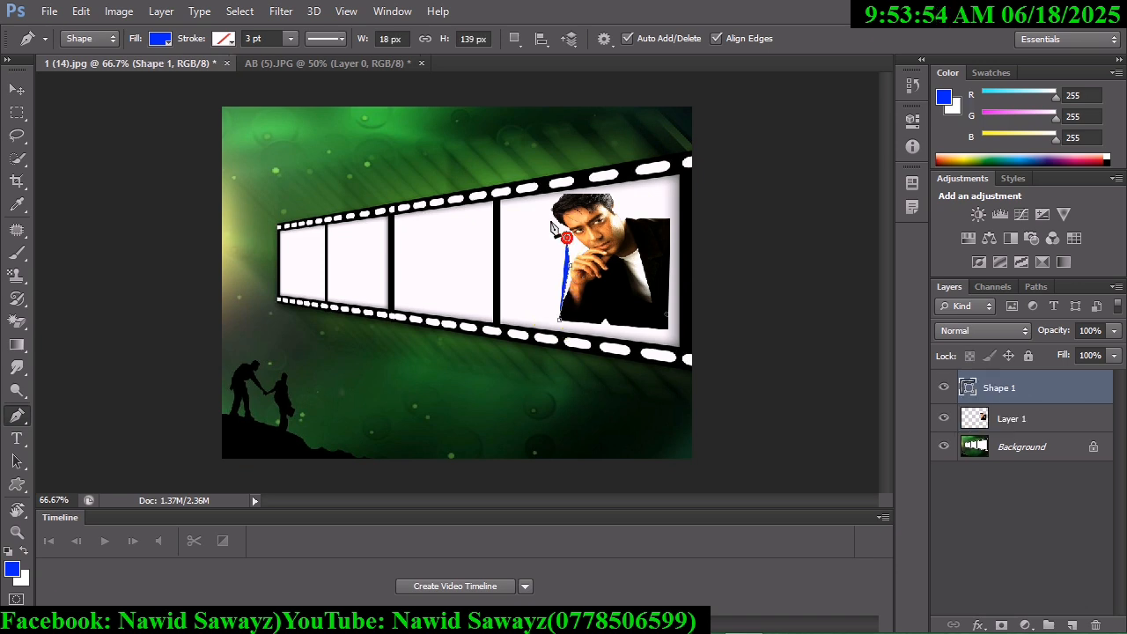
{"action": "left_click", "coordinate": [551, 191]}
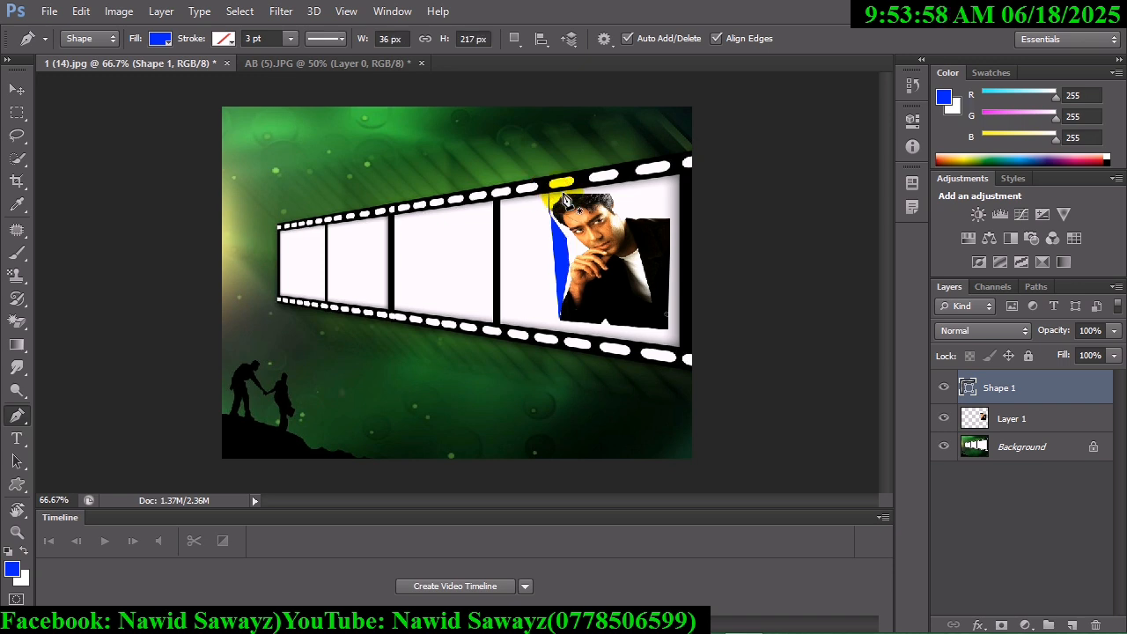
Draw a second blue-filled Pen shape across the top of the man's hair, about 119 × 33 px
{"action": "left_click", "coordinate": [550, 209]}
{"action": "left_click", "coordinate": [566, 191]}
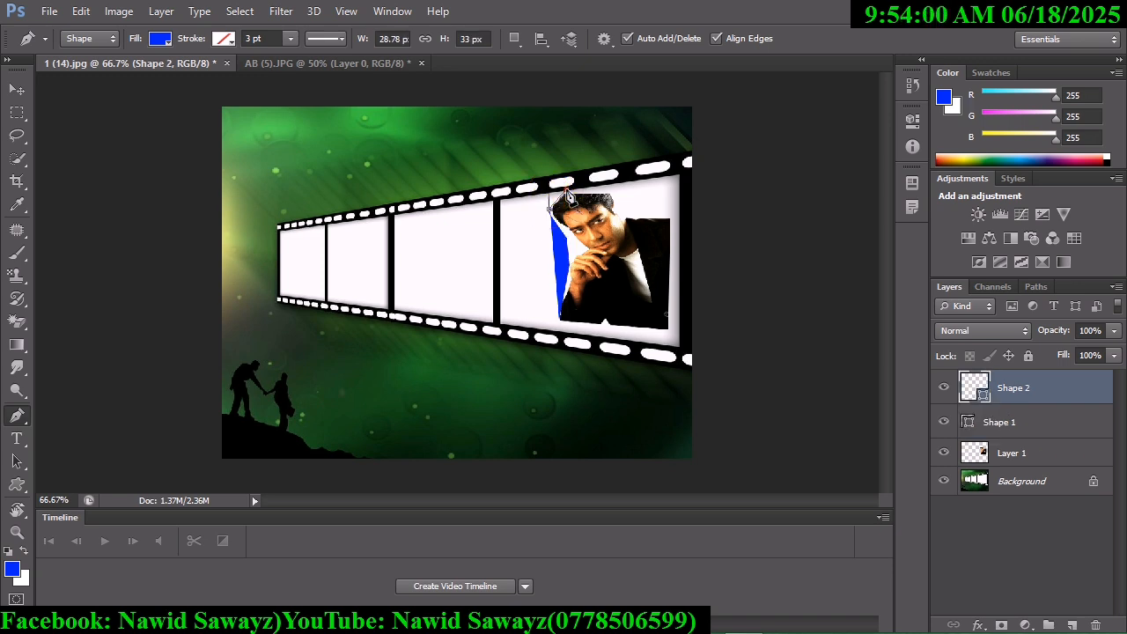
{"action": "left_click", "coordinate": [620, 199]}
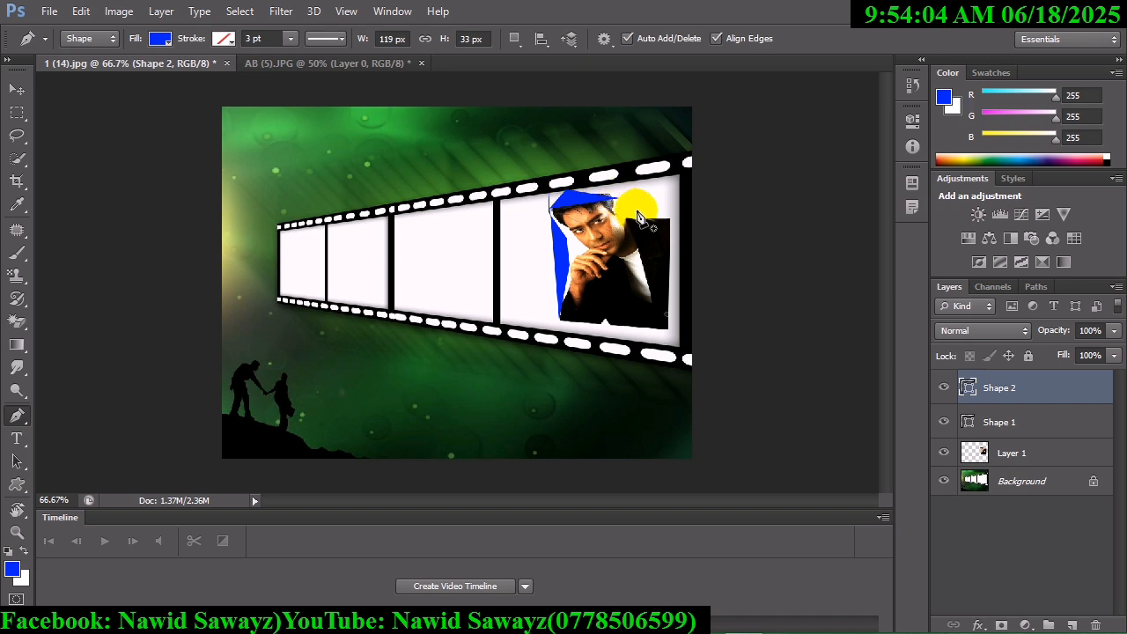
Draw a blue Pen shape from his hair over the shoulder, about 76 × 166 px, and a curved one across the lower jacket, about 115 × 19 px
{"action": "left_click", "coordinate": [618, 198]}
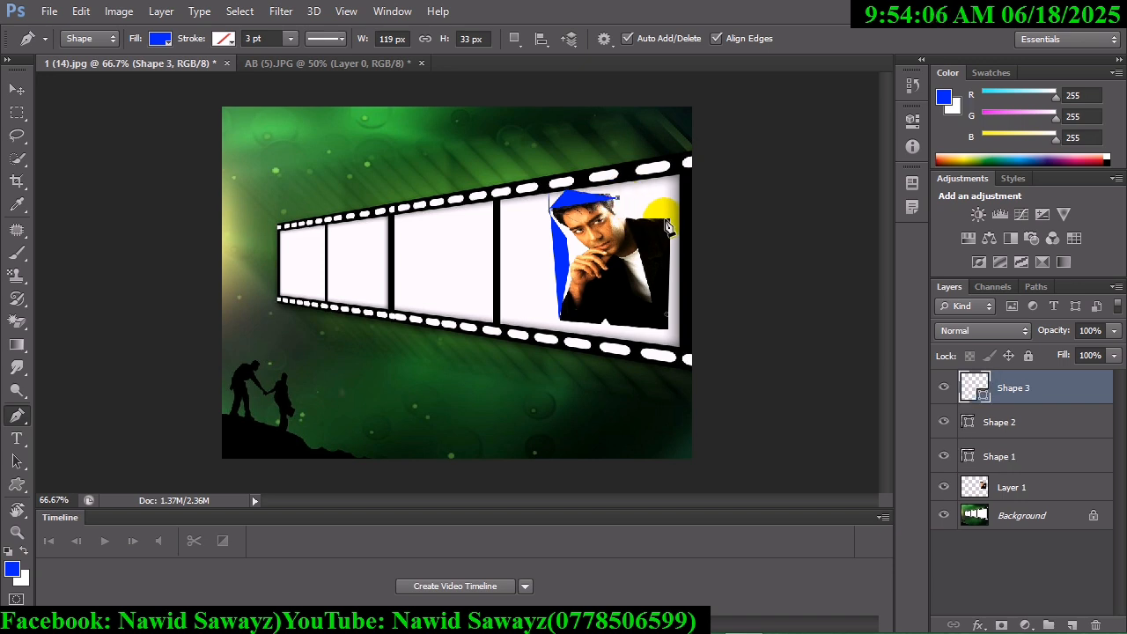
{"action": "left_click", "coordinate": [663, 256]}
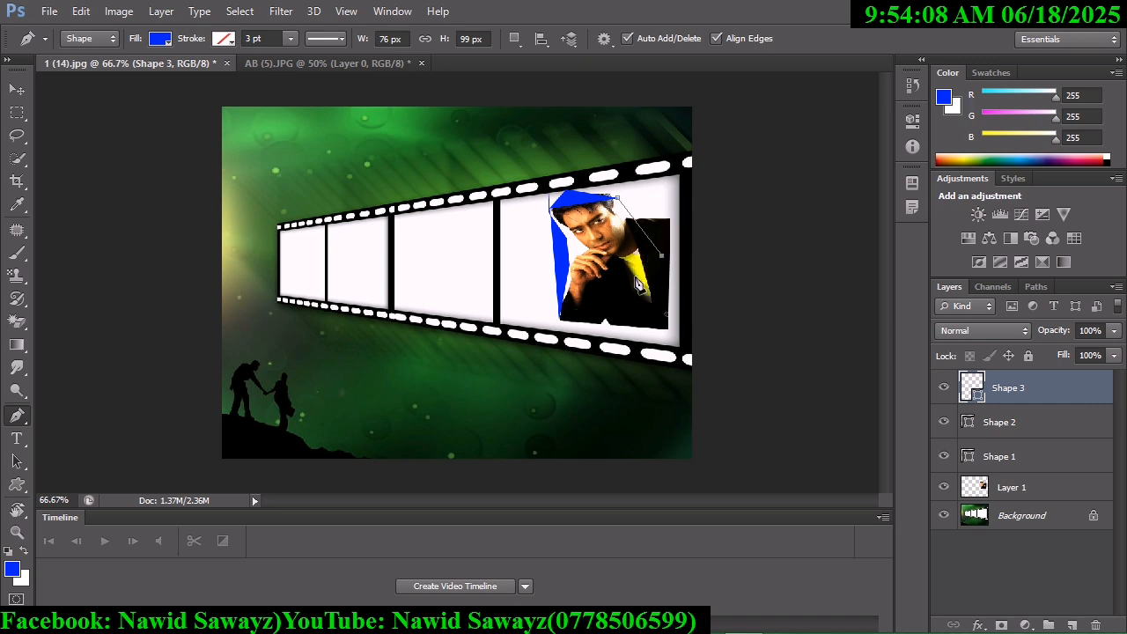
{"action": "left_click", "coordinate": [592, 313]}
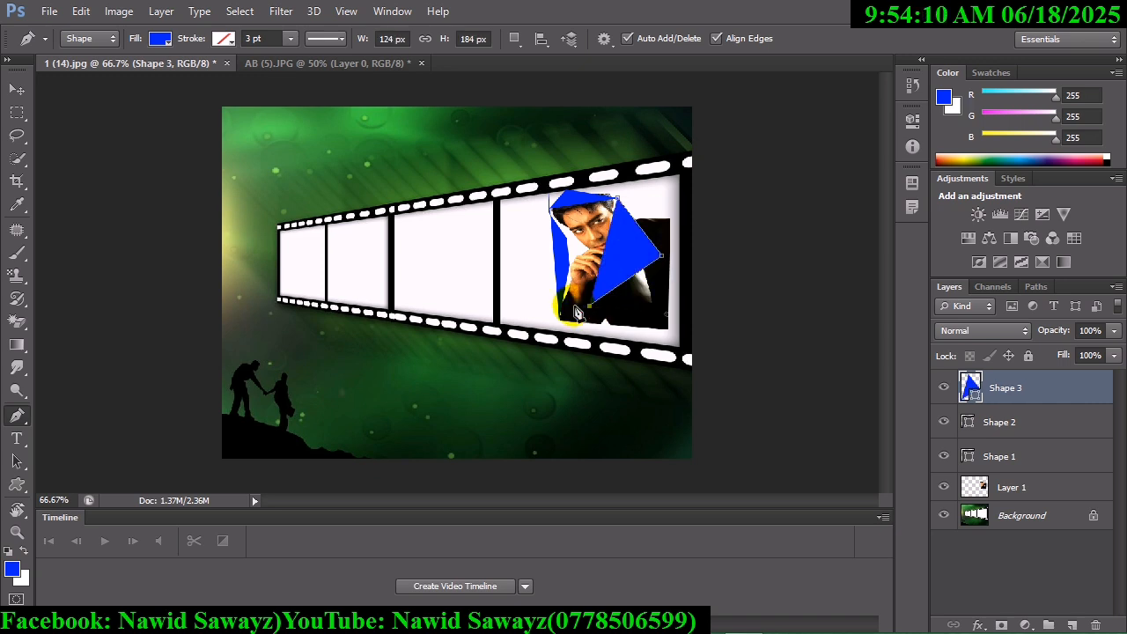
{"action": "key", "text": "ctrl+z"}
{"action": "left_click", "coordinate": [636, 296]}
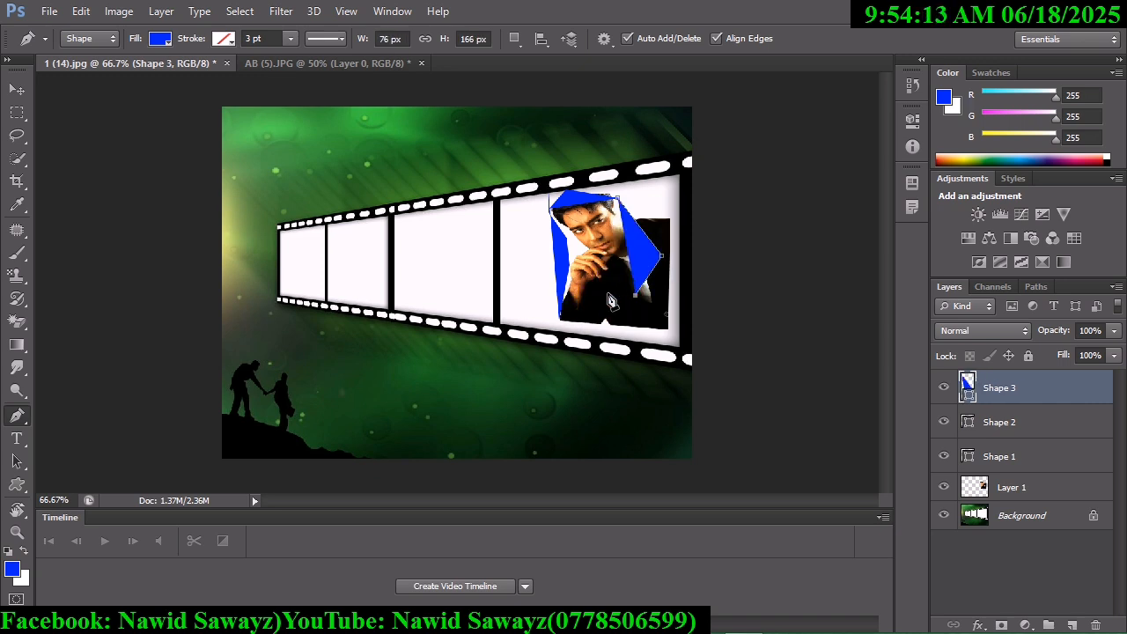
{"action": "left_click", "coordinate": [564, 311]}
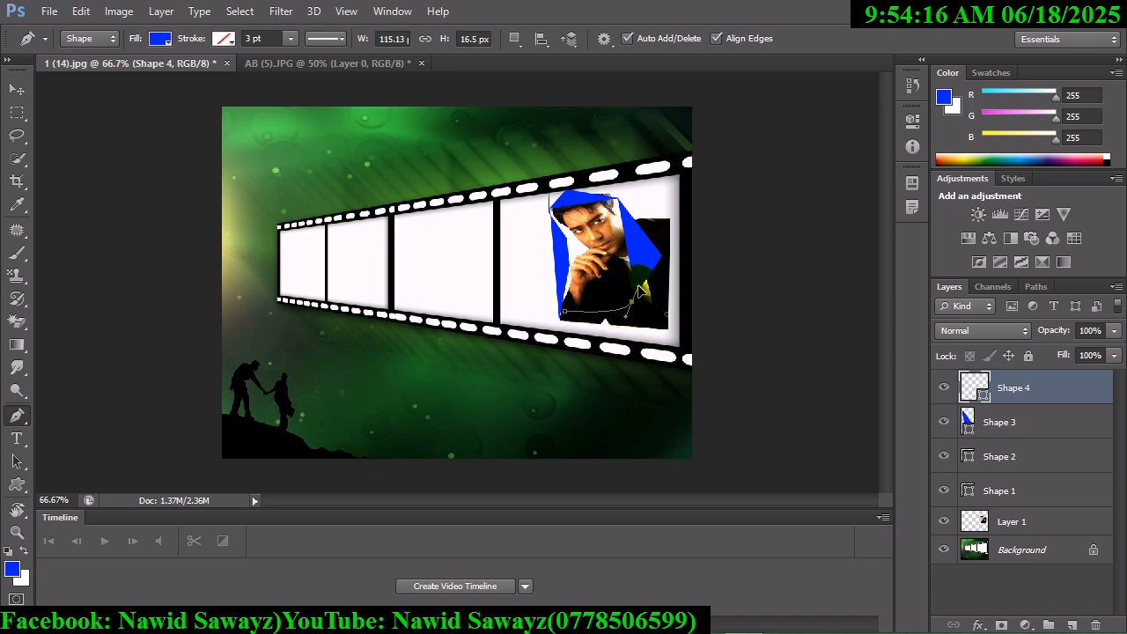
{"action": "left_click_drag", "start_coordinate": [631, 300], "coordinate": [619, 332]}
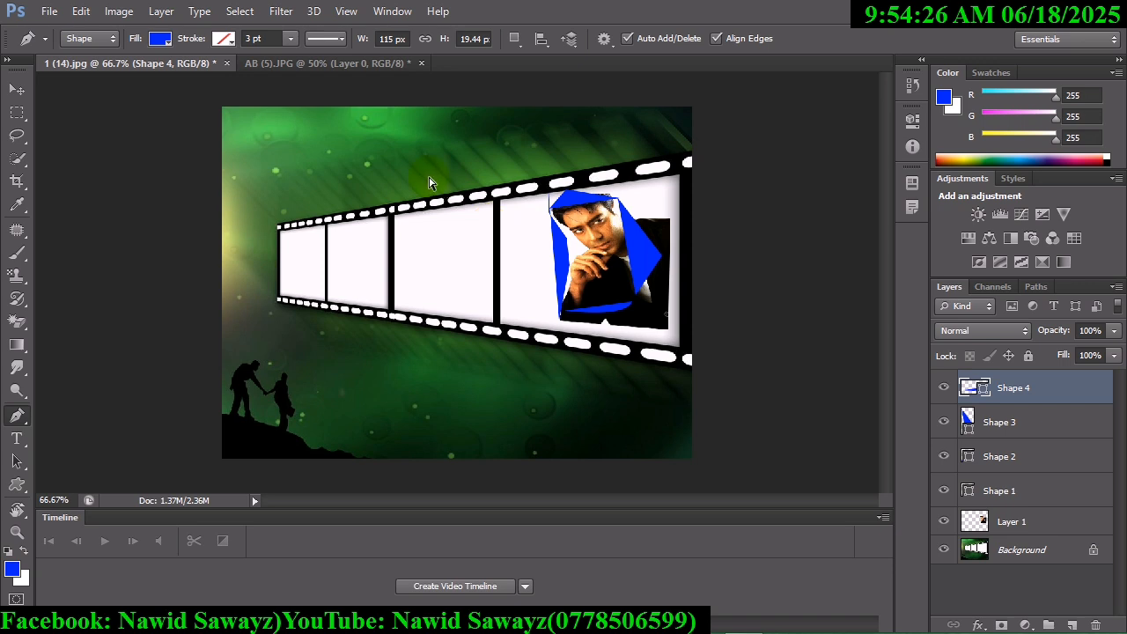
Close the film strip image without saving and revert AB (5).JPG to its saved version
{"action": "key", "text": "ctrl+w"}
{"action": "left_click", "coordinate": [558, 246]}
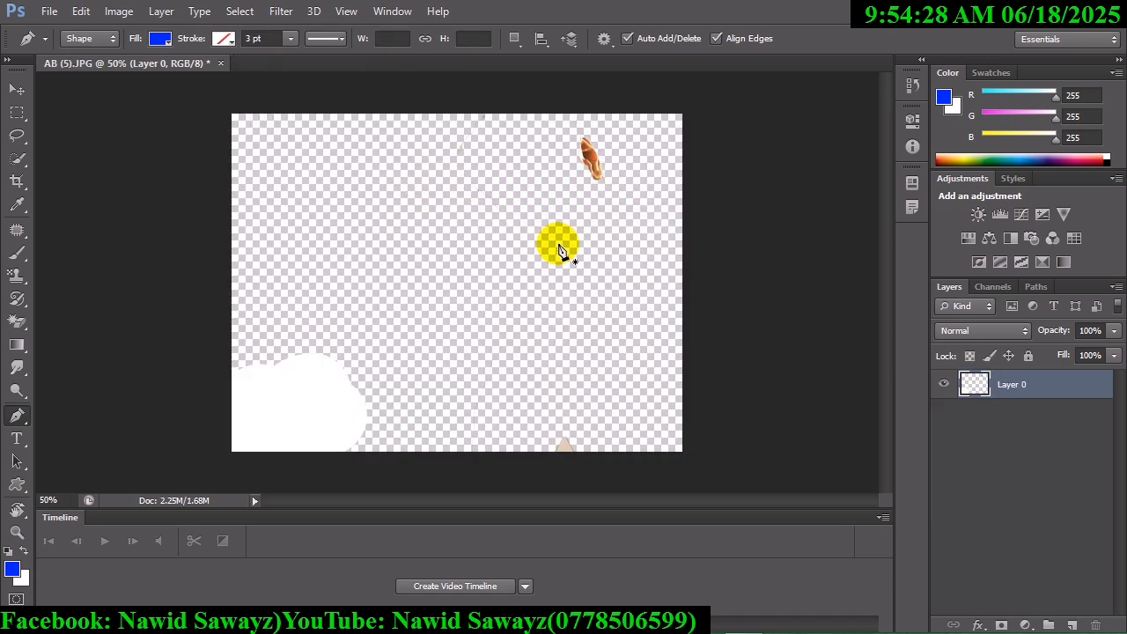
{"action": "key", "text": "F12"}
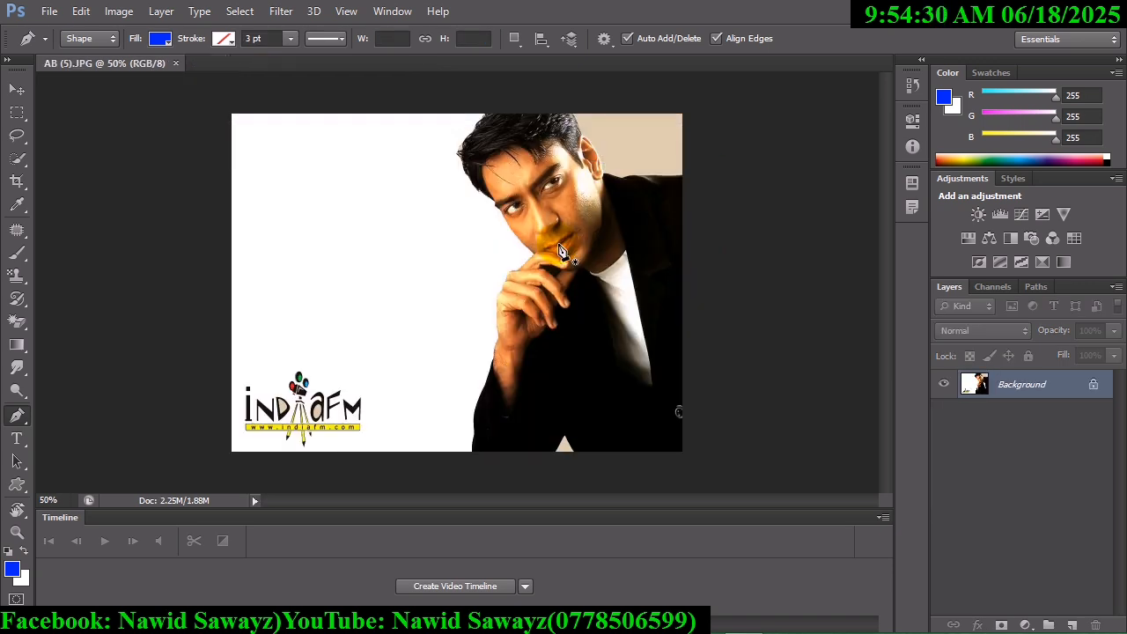
Make an elliptical selection with 0 px feather around the man's head and hand
{"action": "left_click", "coordinate": [17, 112]}
{"action": "right_click", "coordinate": [17, 112]}
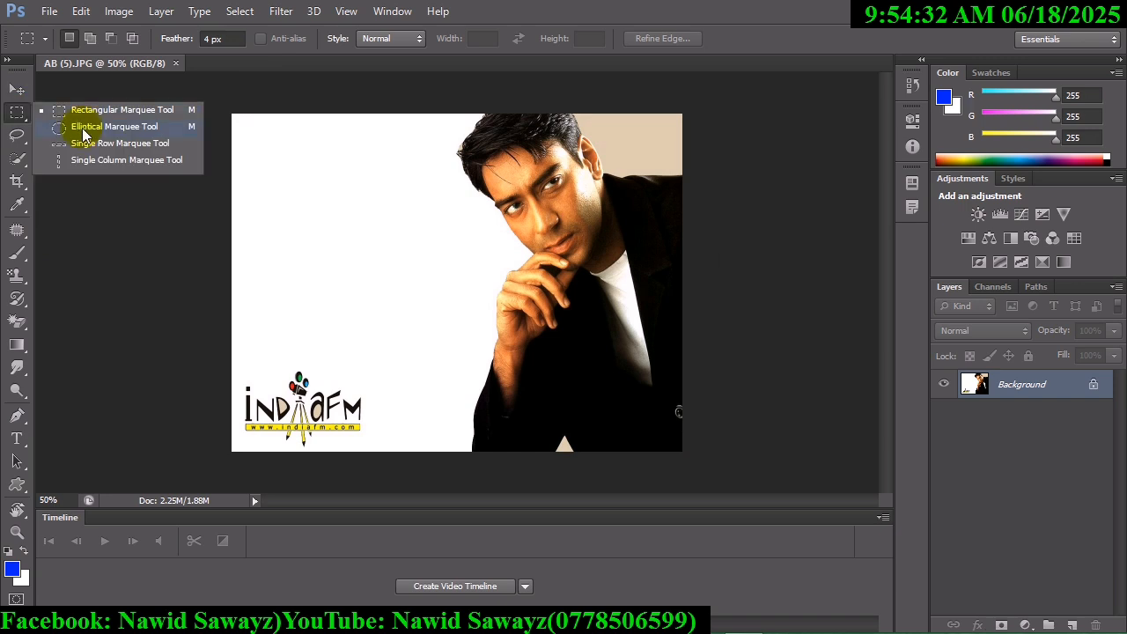
{"action": "left_click", "coordinate": [85, 130]}
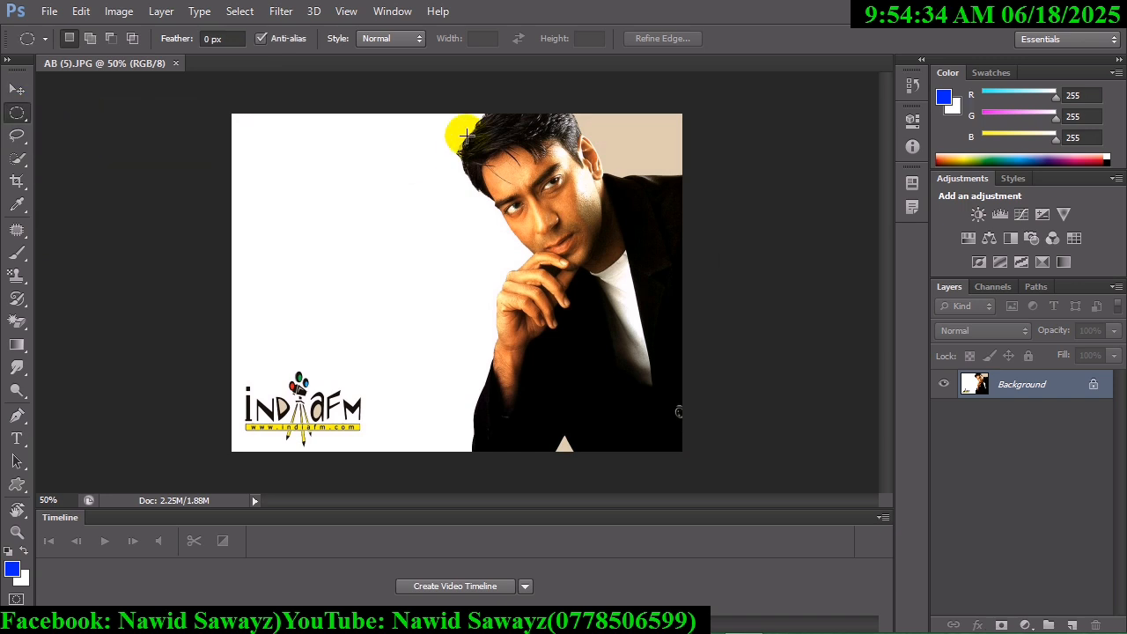
{"action": "left_click_drag", "start_coordinate": [441, 113], "coordinate": [641, 317]}
Stroke the elliptical selection inside with 30 px blue in Normal mode at 100% opacity, and deselect it
{"action": "left_click", "coordinate": [82, 11]}
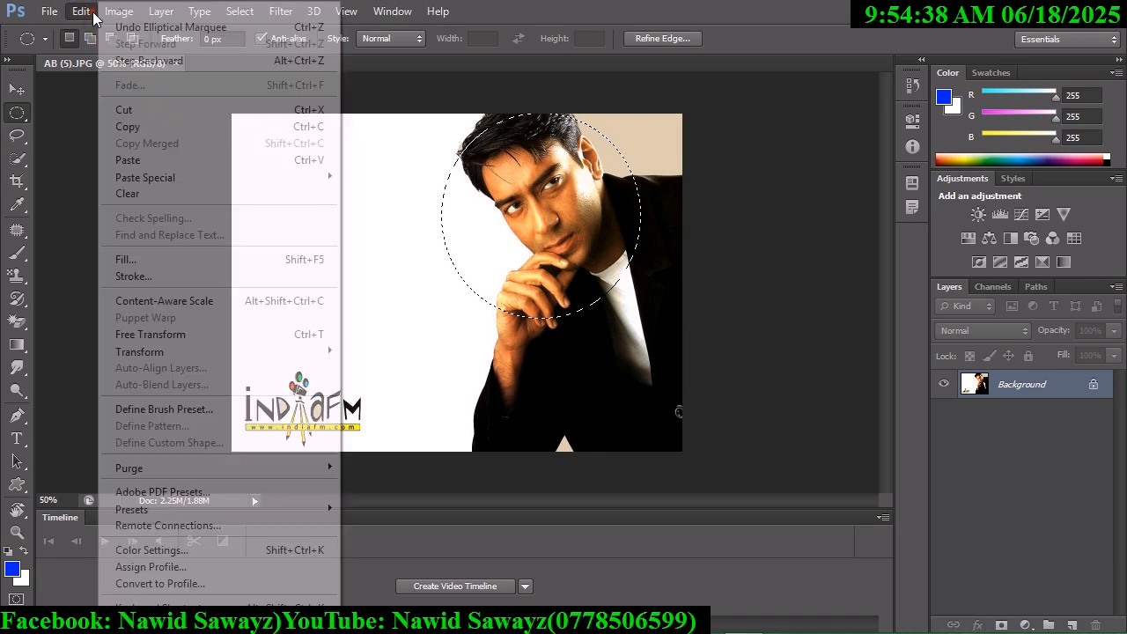
{"action": "left_click", "coordinate": [146, 278]}
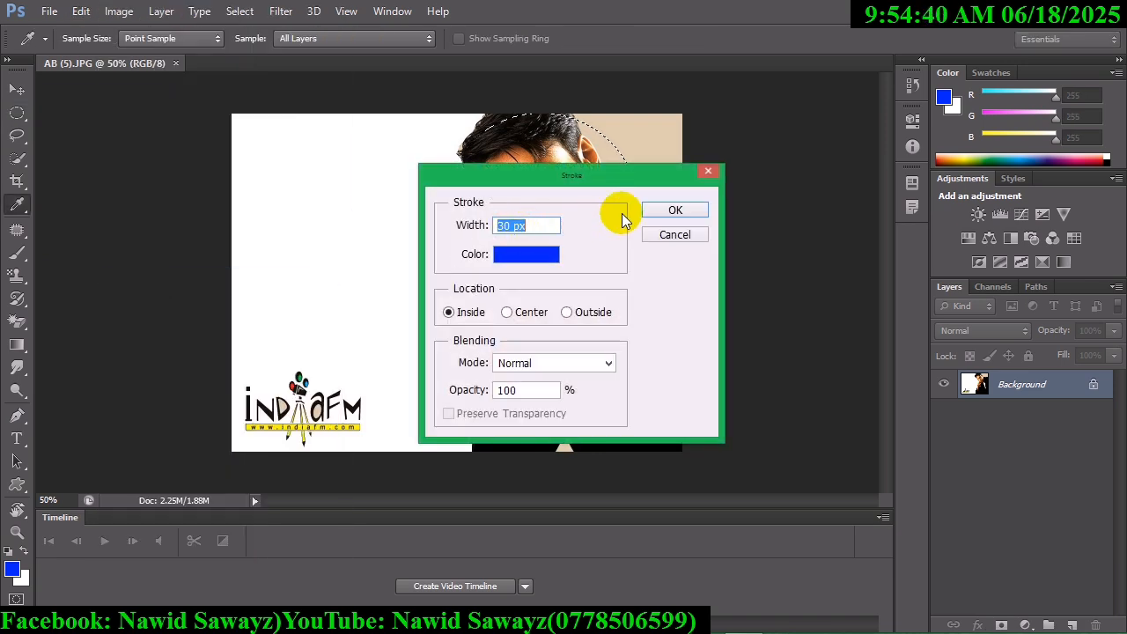
{"action": "left_click", "coordinate": [651, 212]}
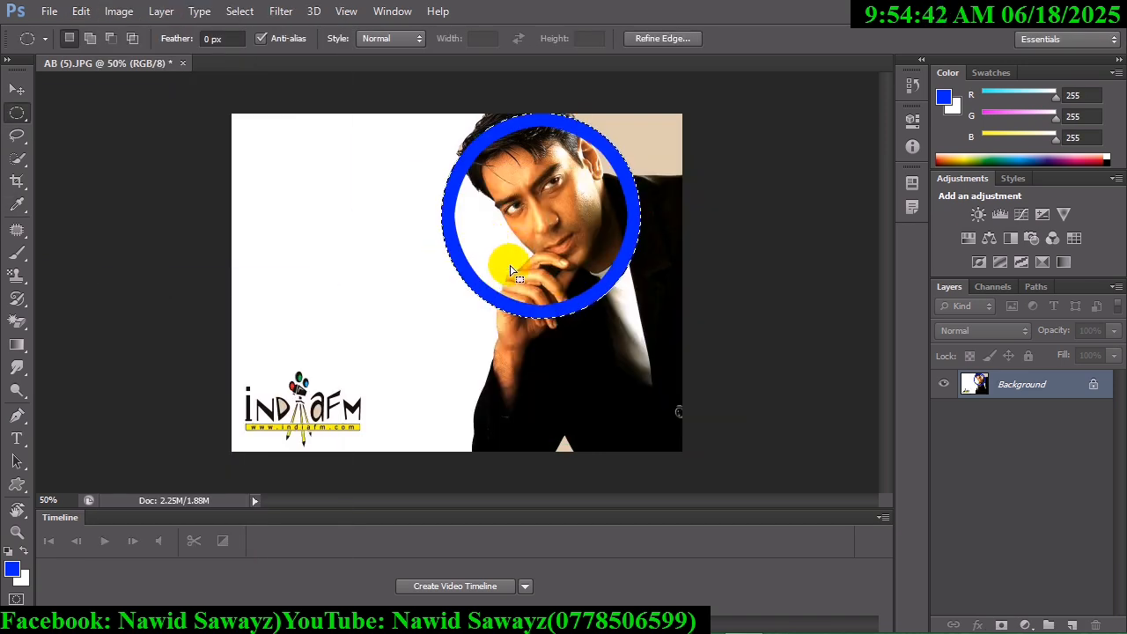
{"action": "left_click", "coordinate": [496, 207]}
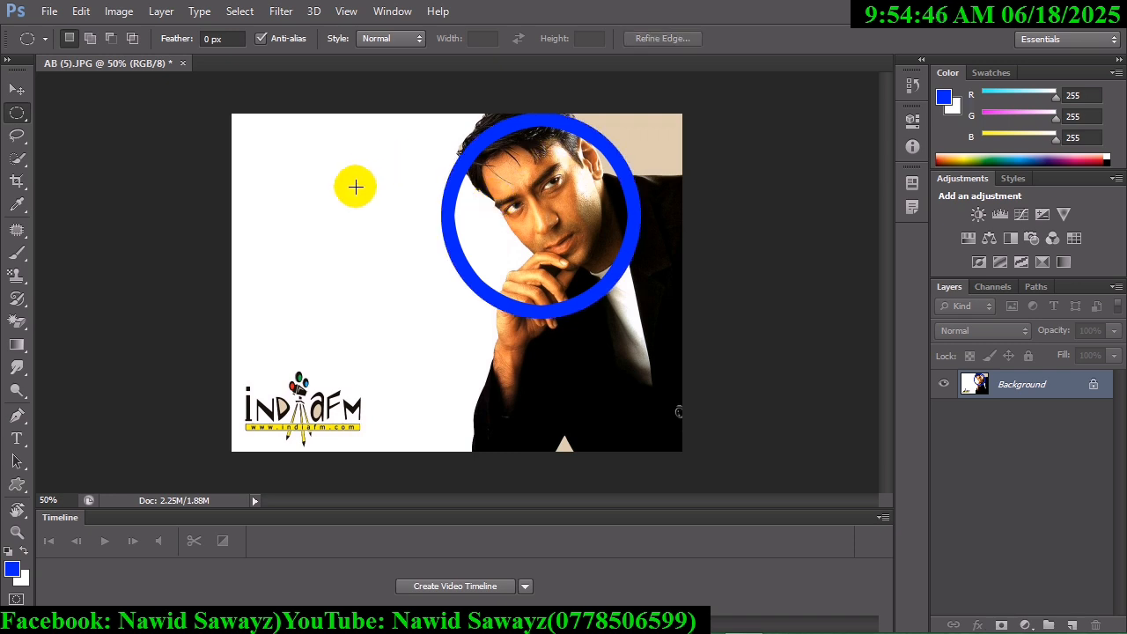
Switch to the Move tool
{"action": "left_click", "coordinate": [17, 89]}
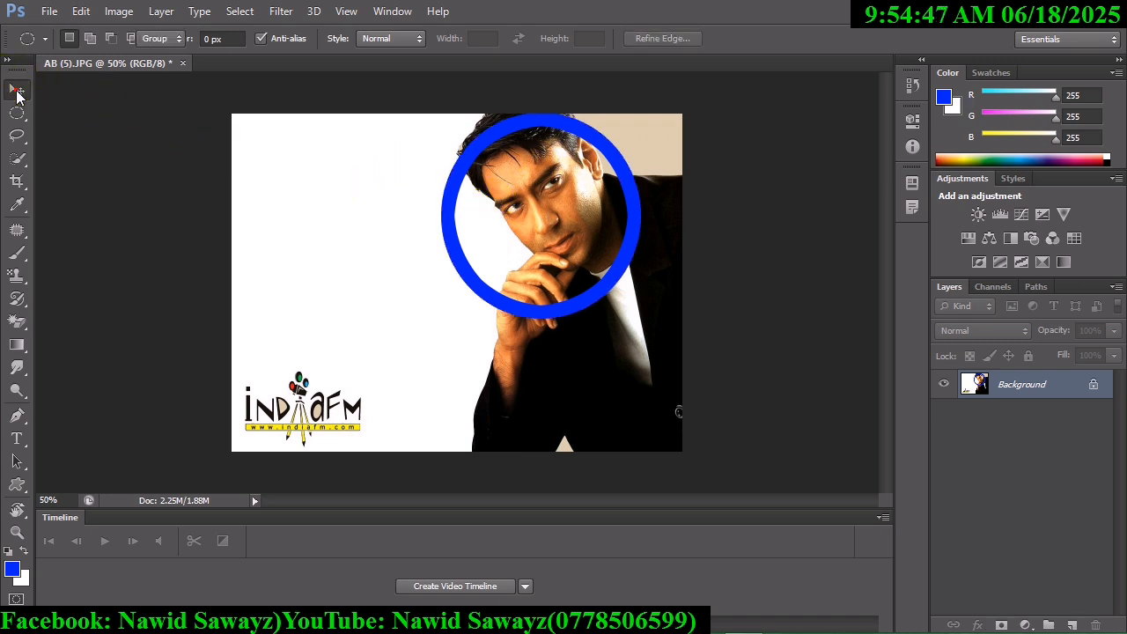
{"action": "left_click", "coordinate": [165, 12]}
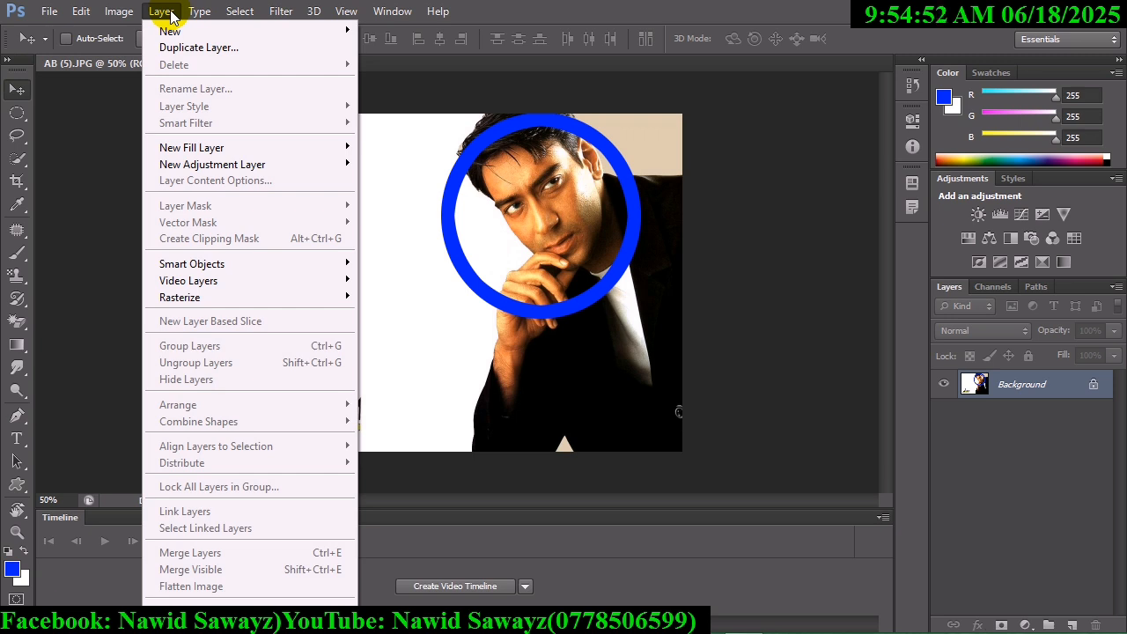
{"action": "left_click", "coordinate": [464, 214]}
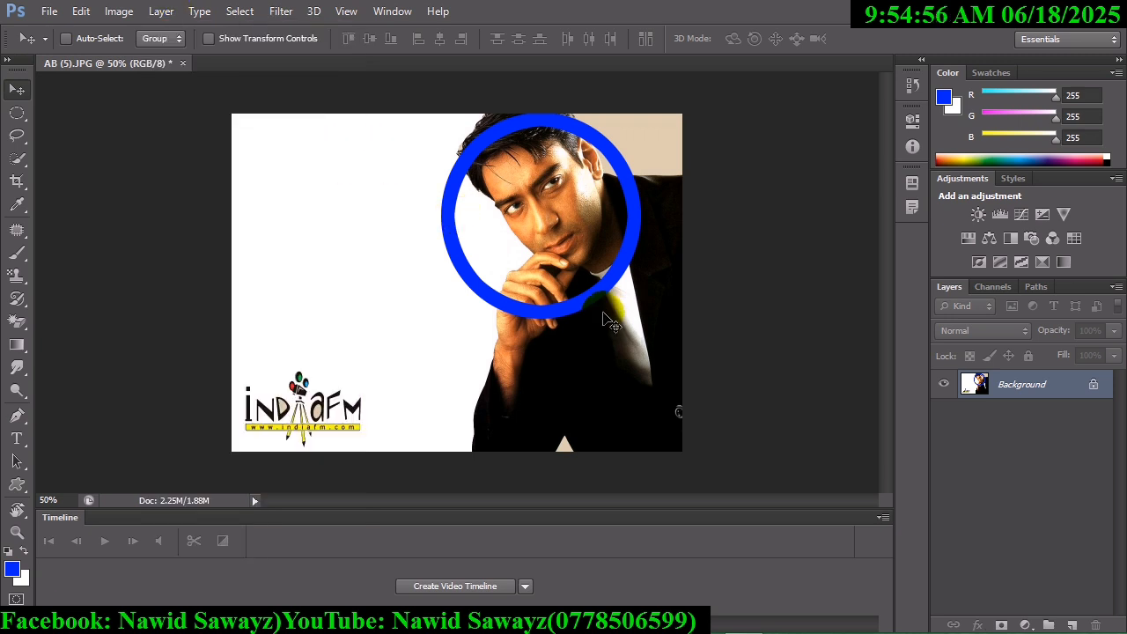